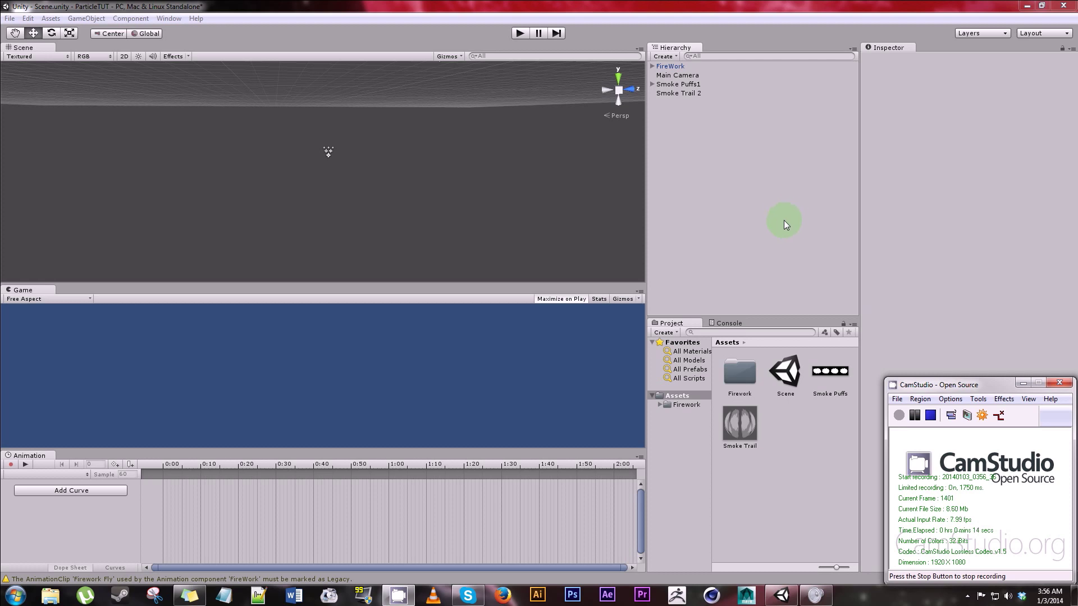
Select Smoke Trail 2 to show its Particle System (3.00 duration, 1000 max particles)
left_click(689, 96)
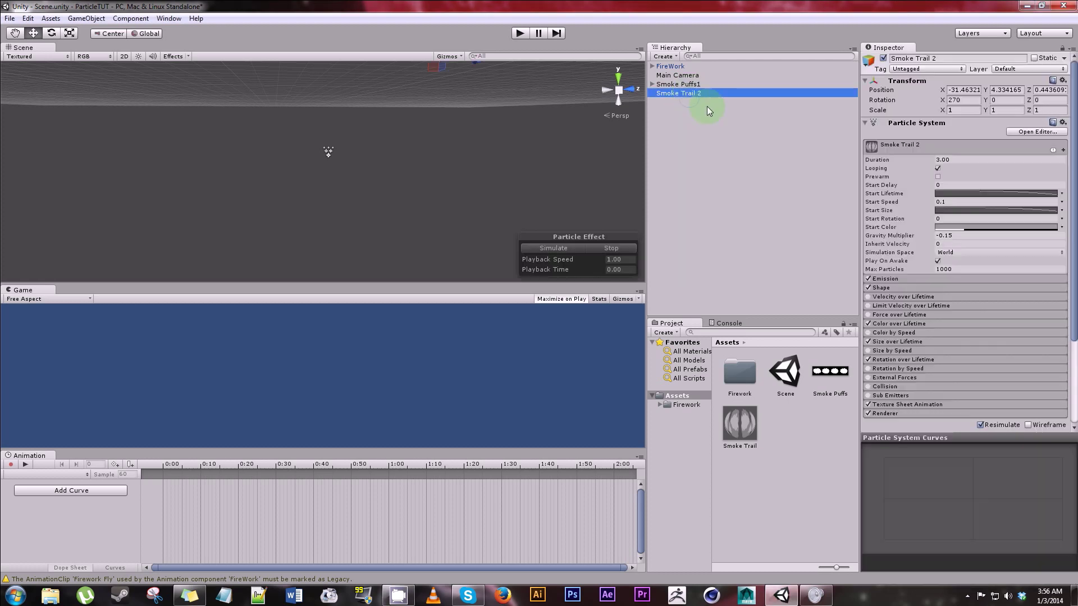
double_click(706, 85)
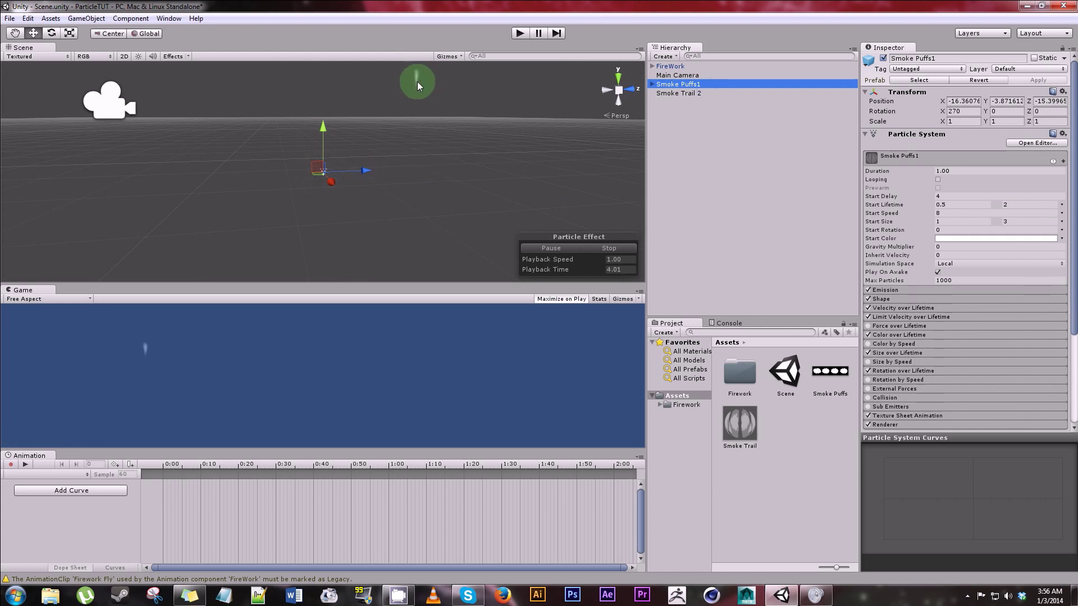
left_click(699, 94)
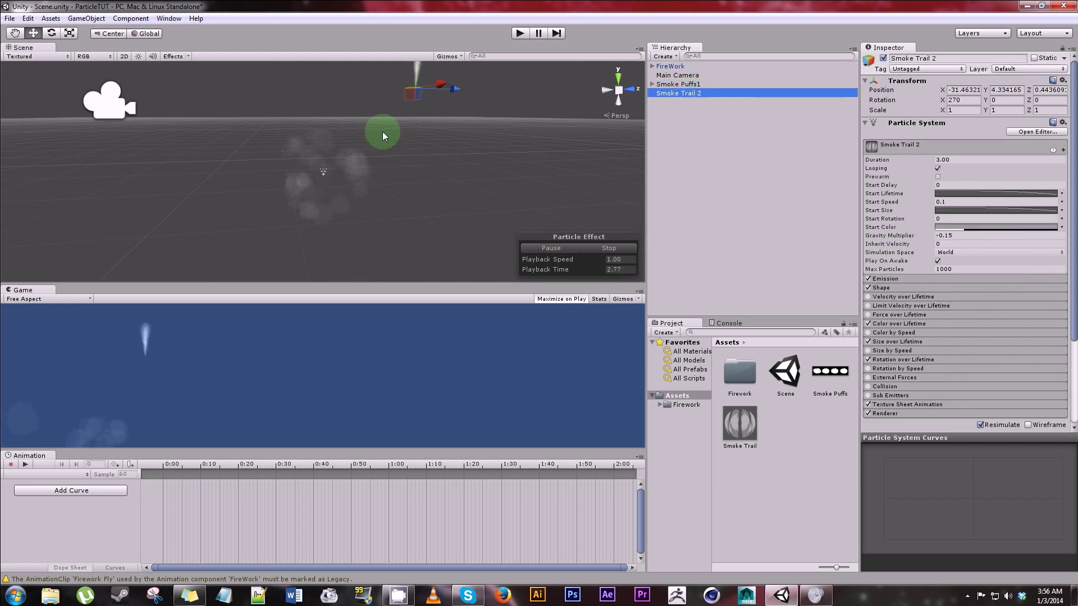
left_click(678, 85)
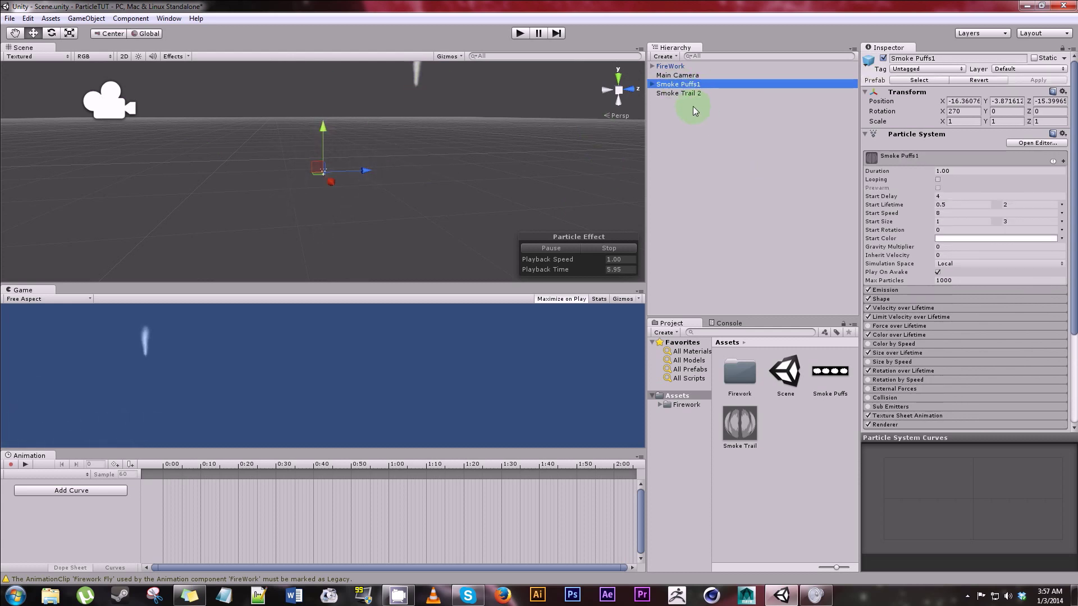
left_click(620, 248)
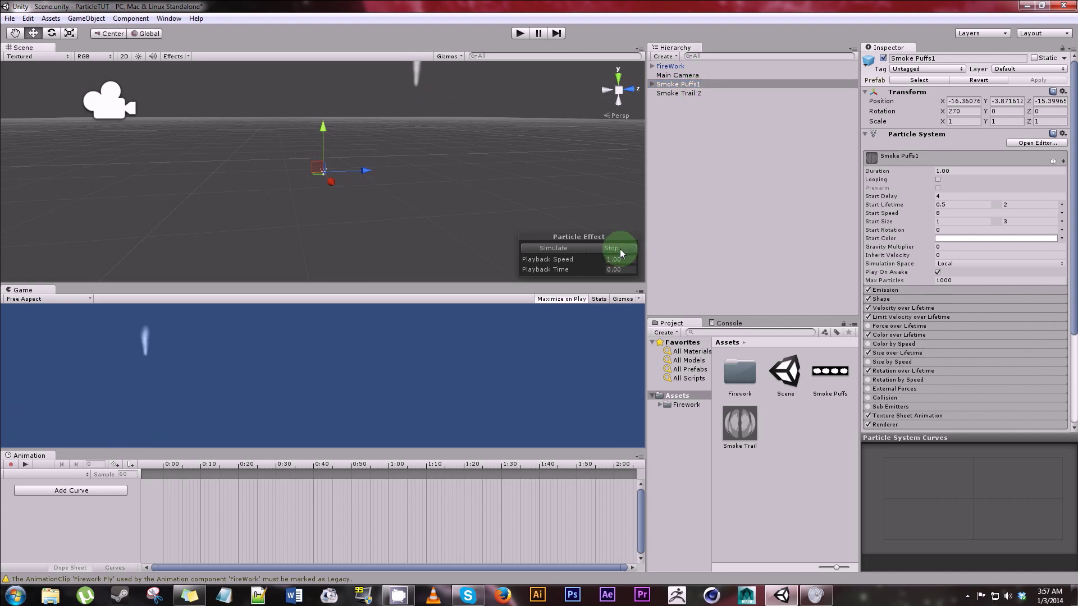
left_click(545, 248)
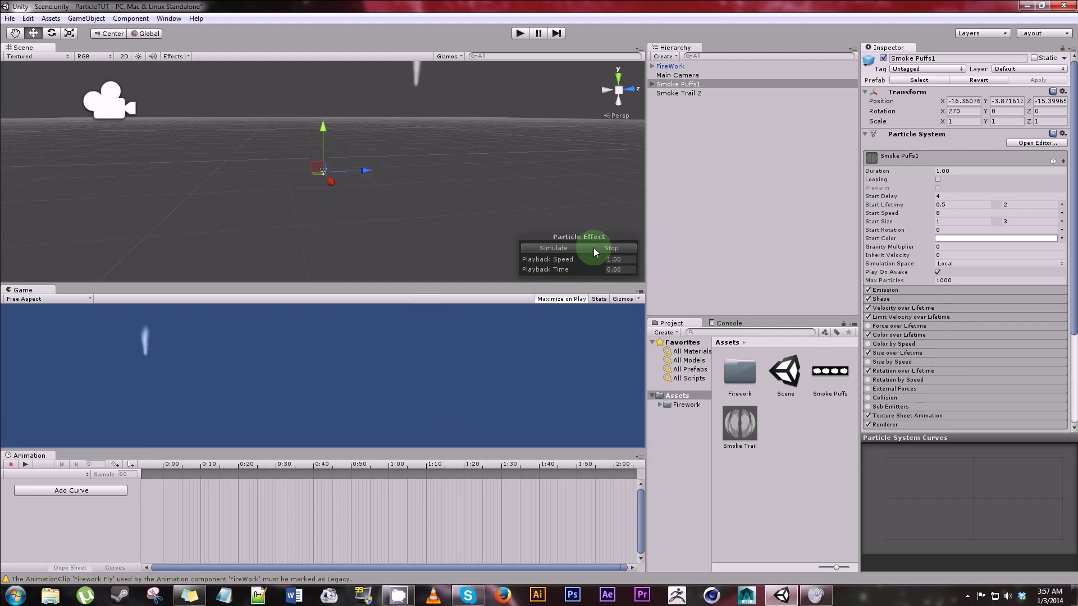
left_click(695, 93)
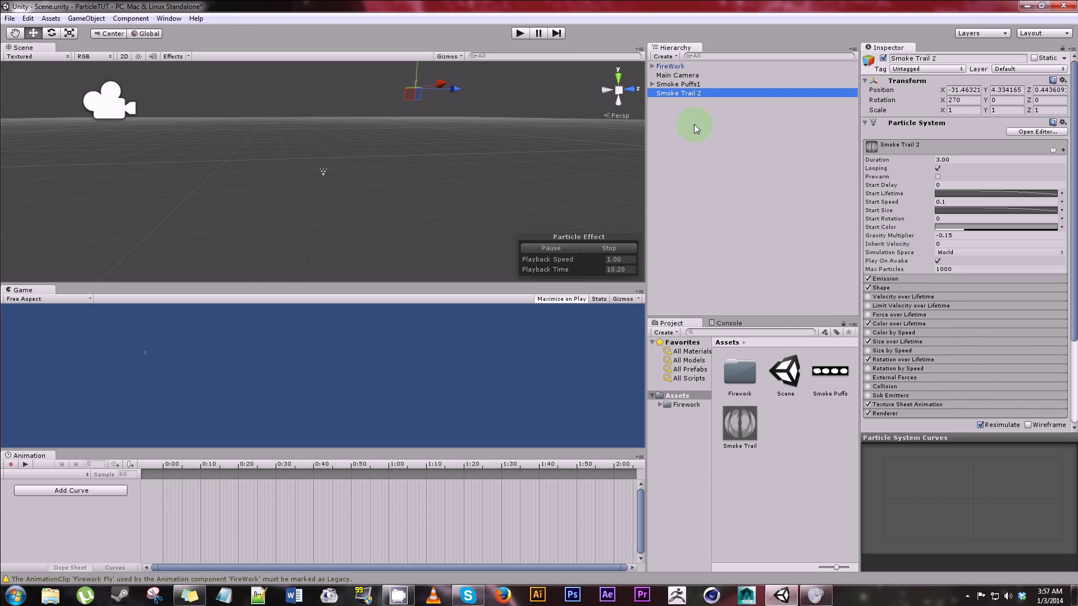
Check the Smoke Trail material, then expand Smoke Trail 2's Size over Lifetime and frame it in the scene
left_click(752, 446)
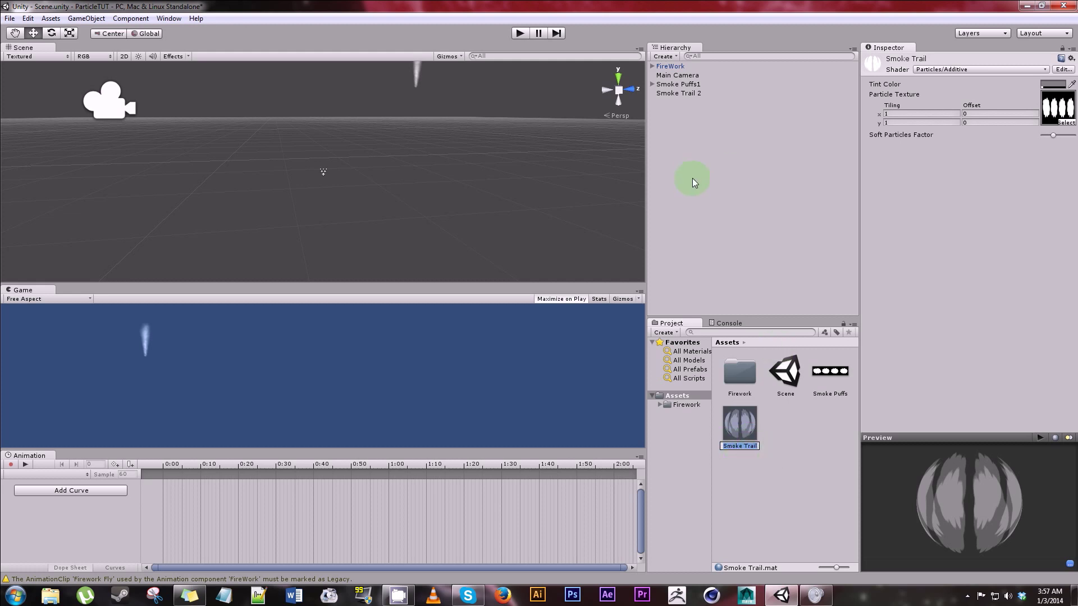
left_click(695, 95)
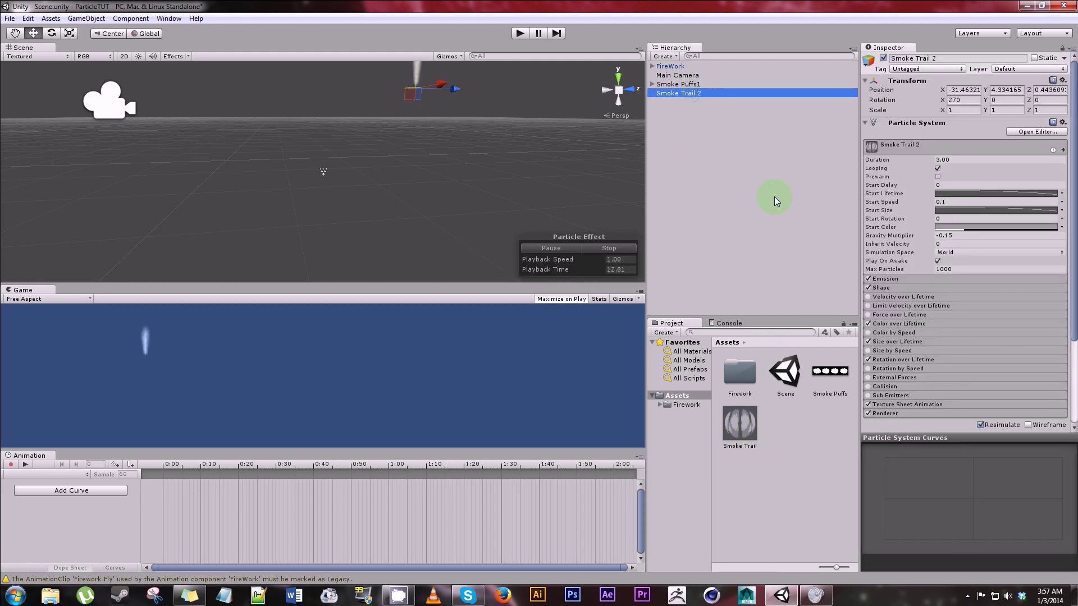
left_click(897, 343)
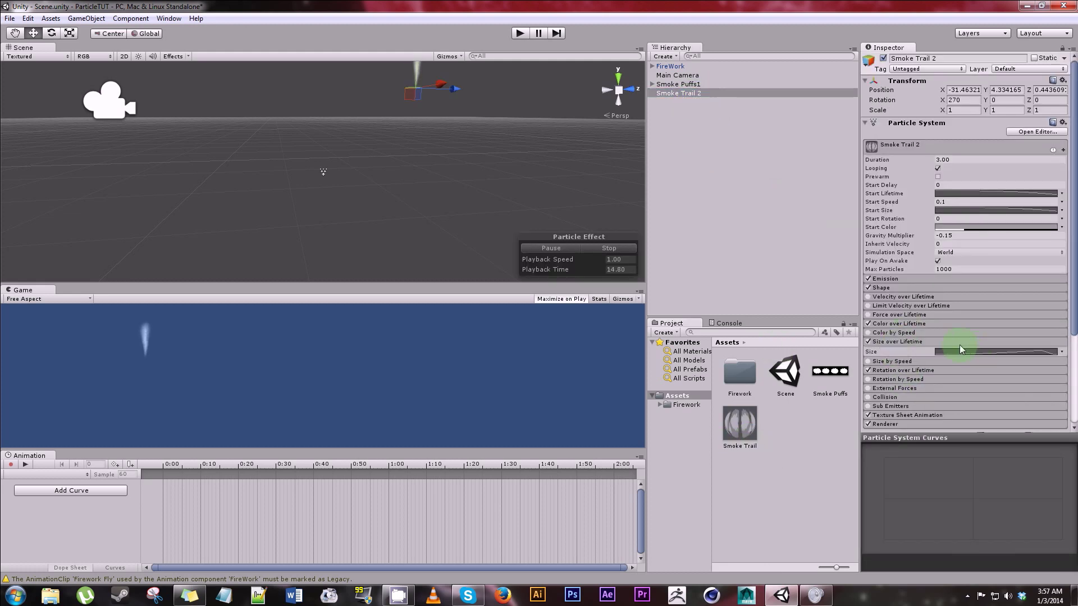
scroll(490, 160, "down", 4)
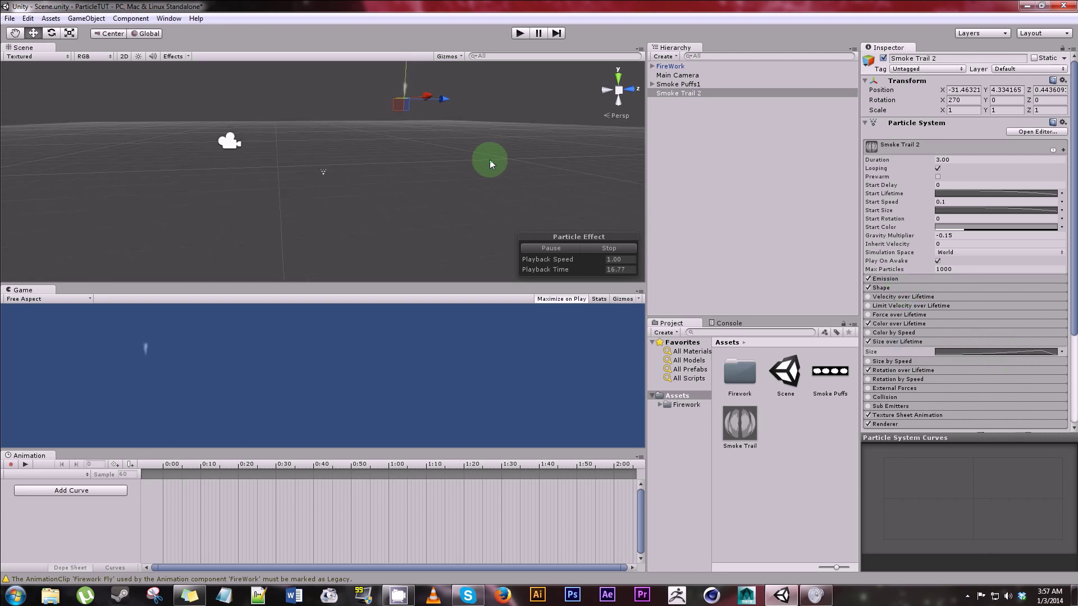
left_click(683, 93)
left_click(682, 91)
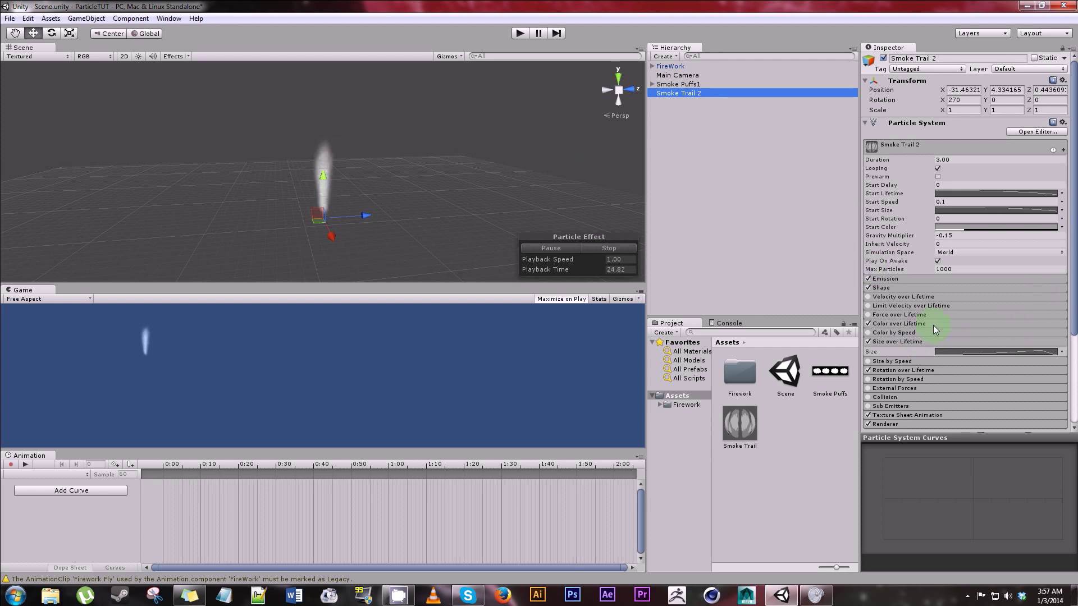
Reshape Smoke Trail 2's size curve: raise the end key to 1.0, then drop it to 0
left_click(1019, 353)
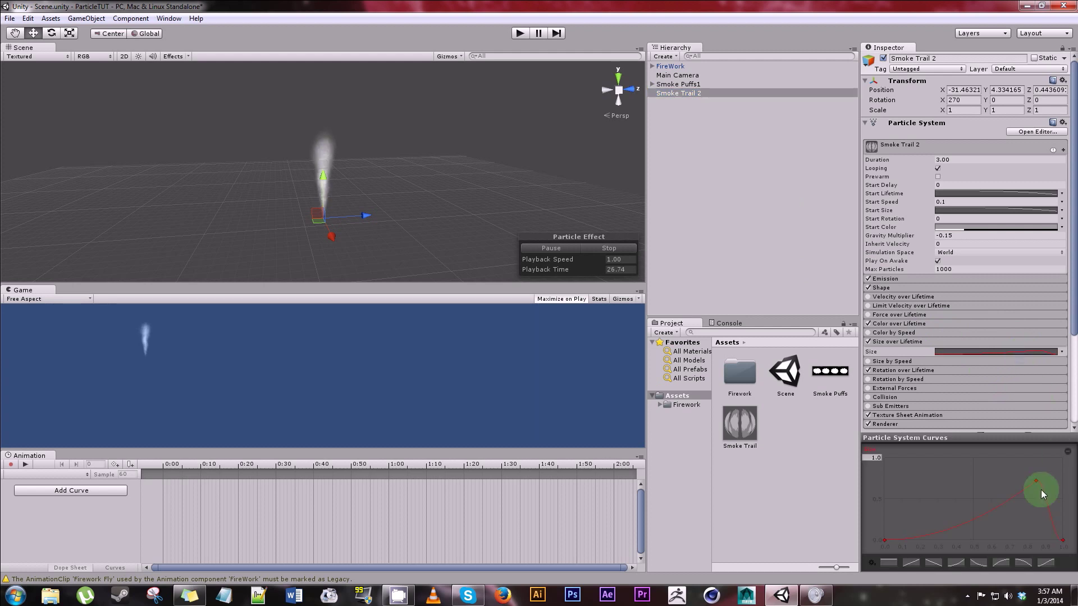
left_click_drag(1062, 540, 1073, 429)
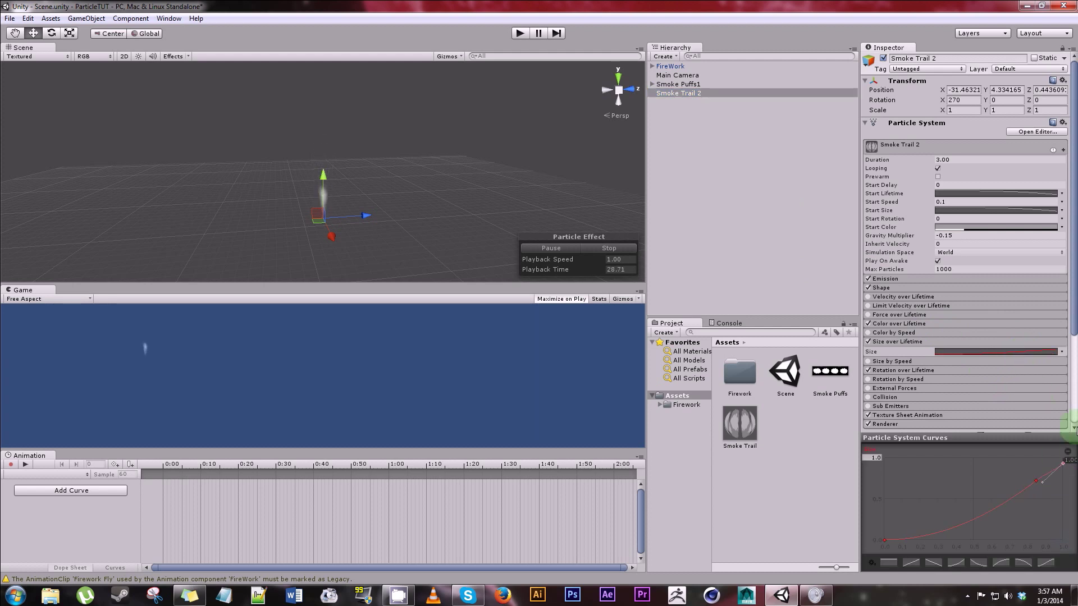
left_click(1022, 493)
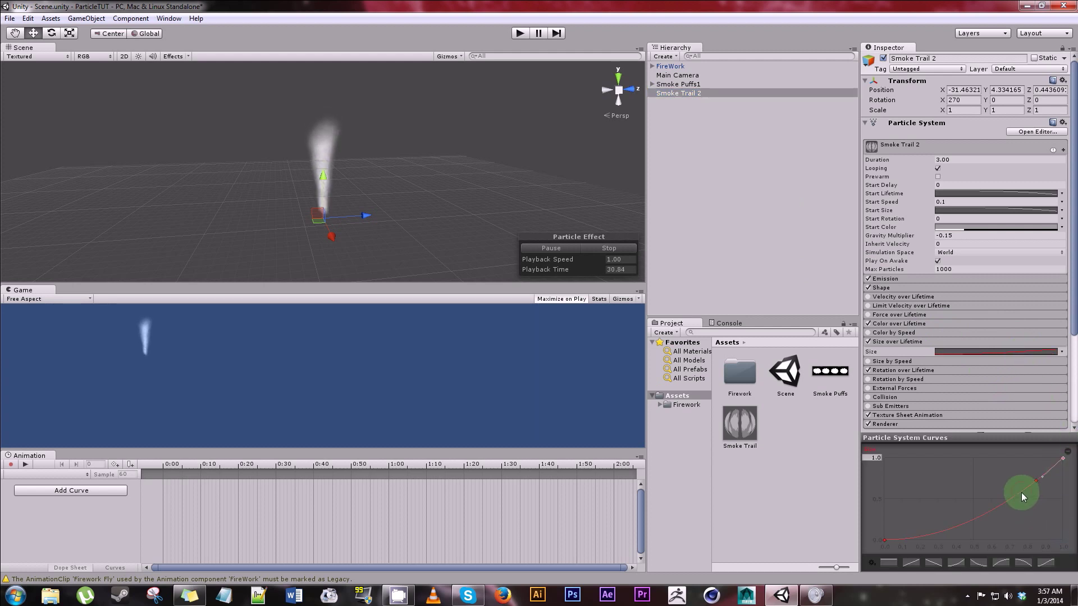
right_click(1022, 493)
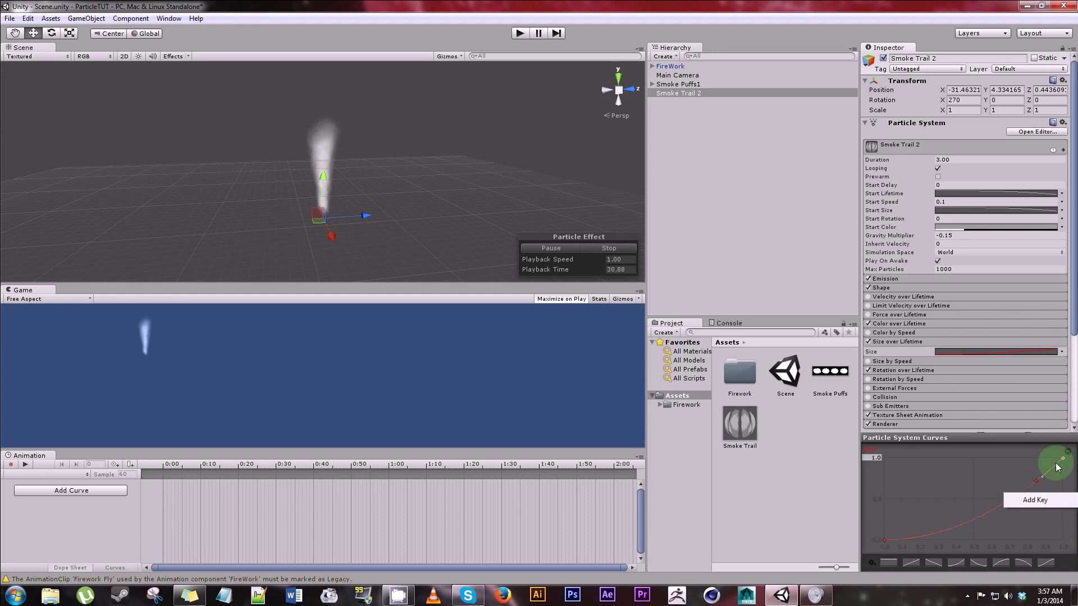
left_click(1033, 483)
left_click(1063, 458)
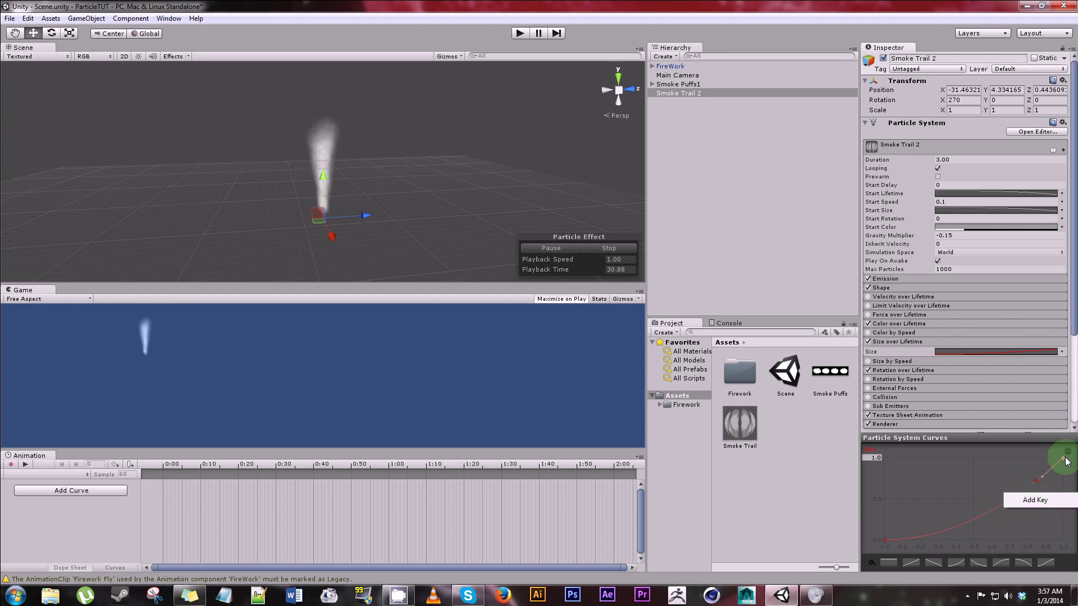
left_click_drag(1065, 461, 1071, 561)
left_click(339, 184)
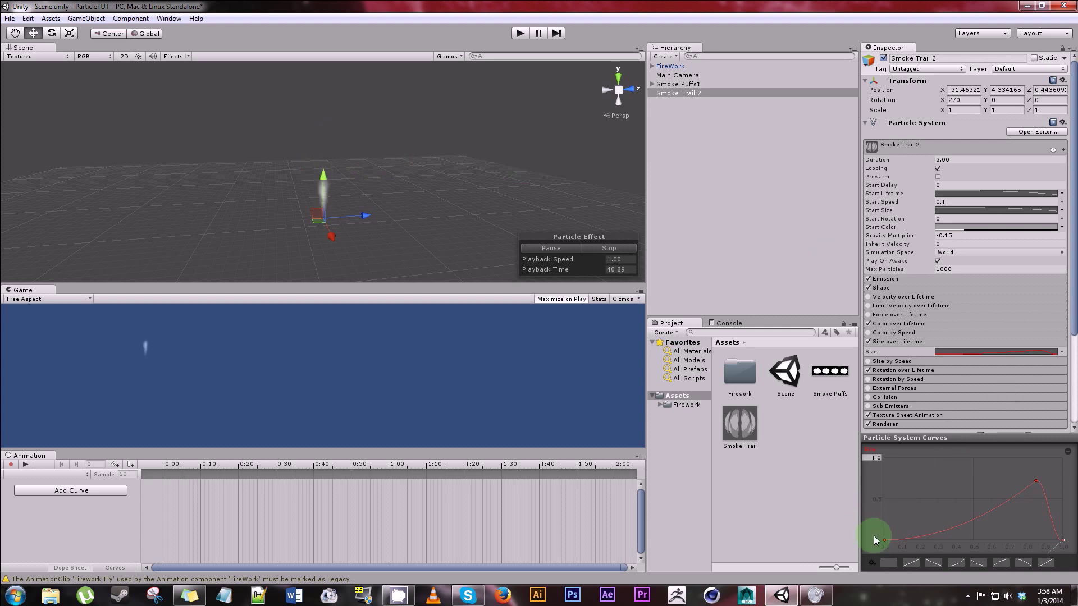
left_click(1035, 477)
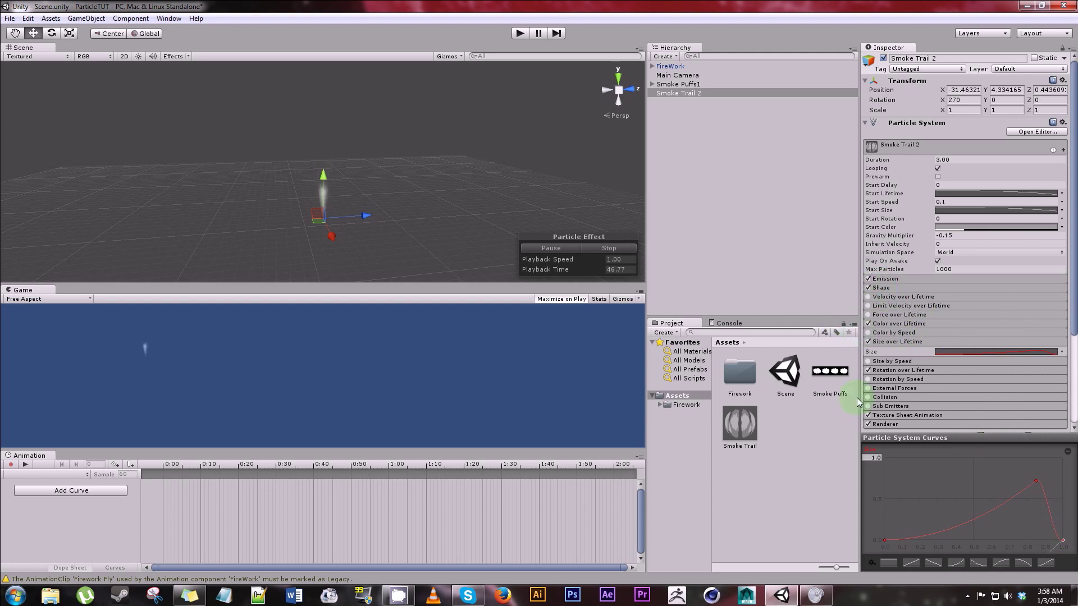
Select Smoke Puffs1 (1.00 duration, start delay 4), replay its burst preview, then stop it
left_click(700, 83)
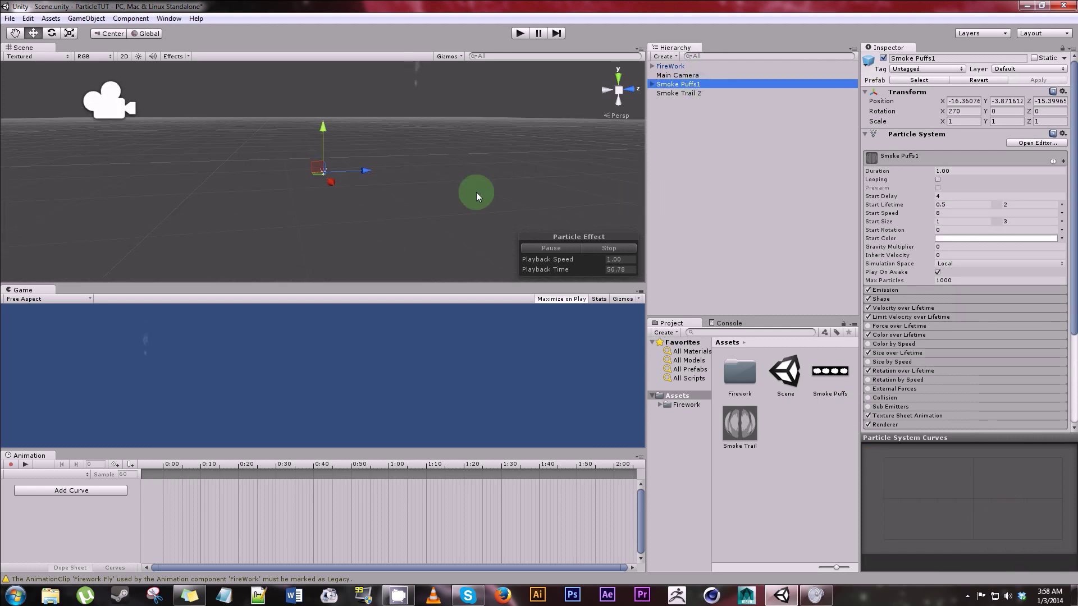
left_click(621, 248)
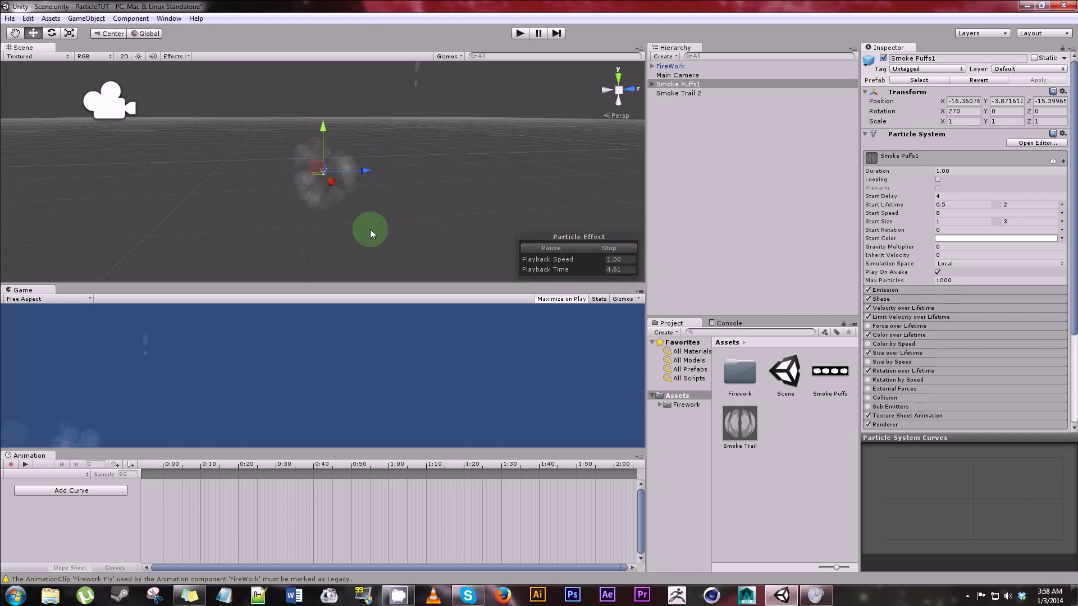
left_click(658, 50)
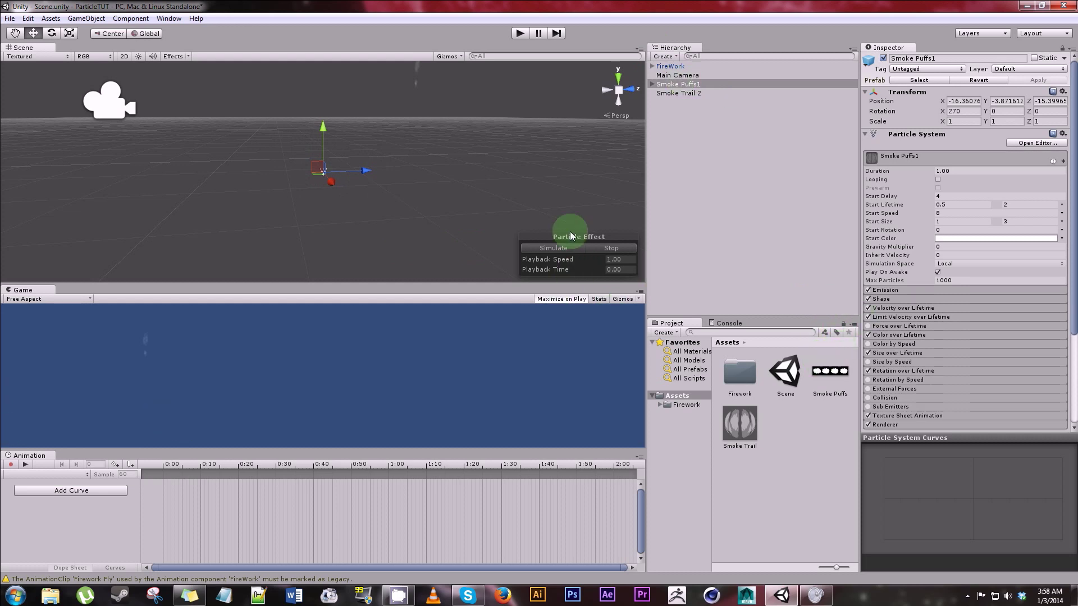
Create a new material in the Project panel named Smoke Puffs
right_click(779, 432)
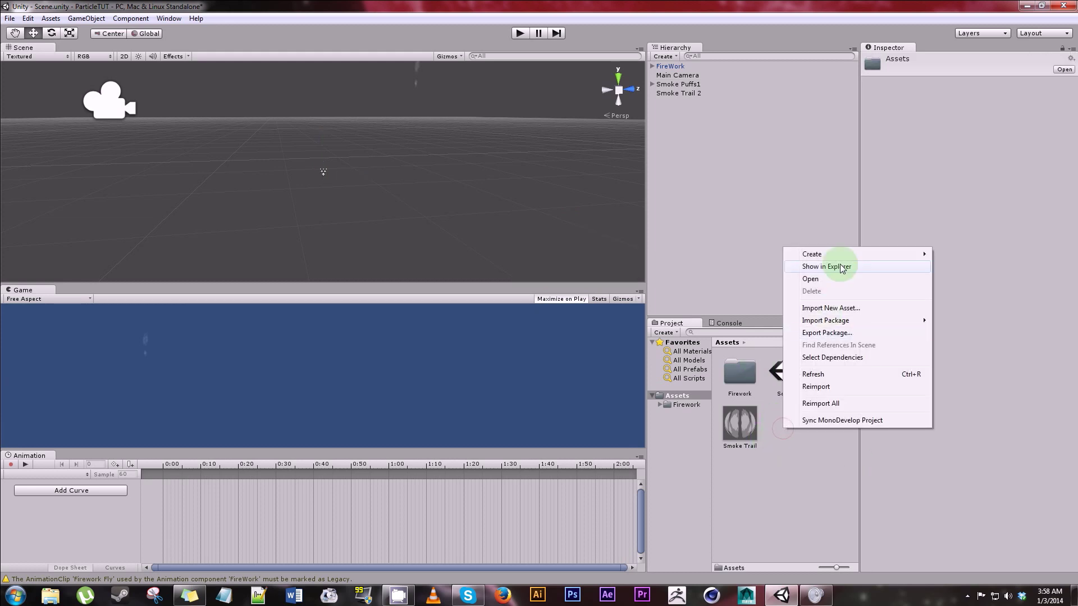
mouse_move(842, 261)
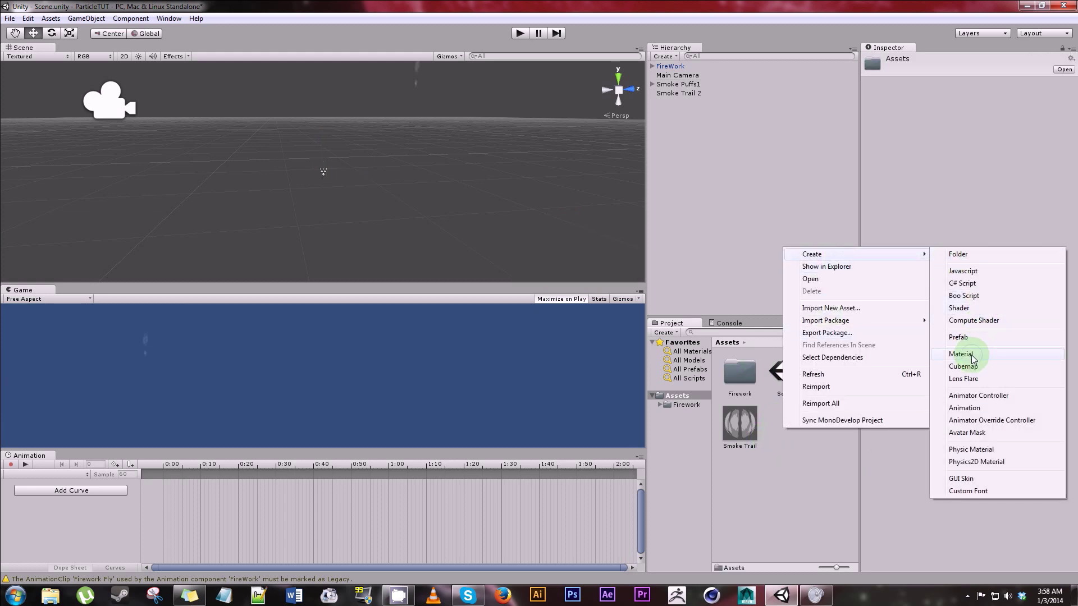
left_click(961, 353)
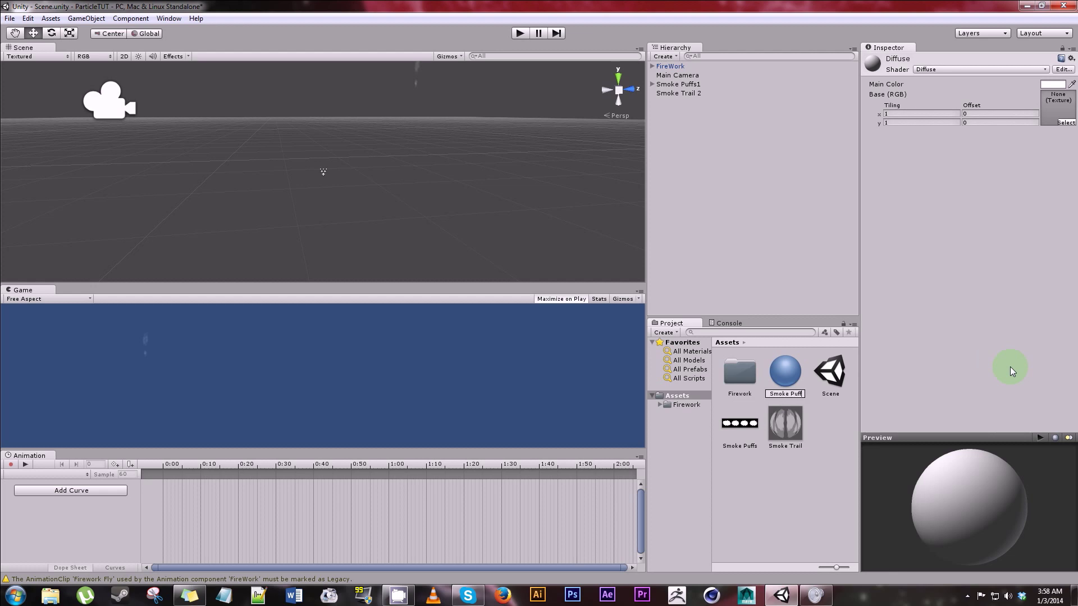
key("Return")
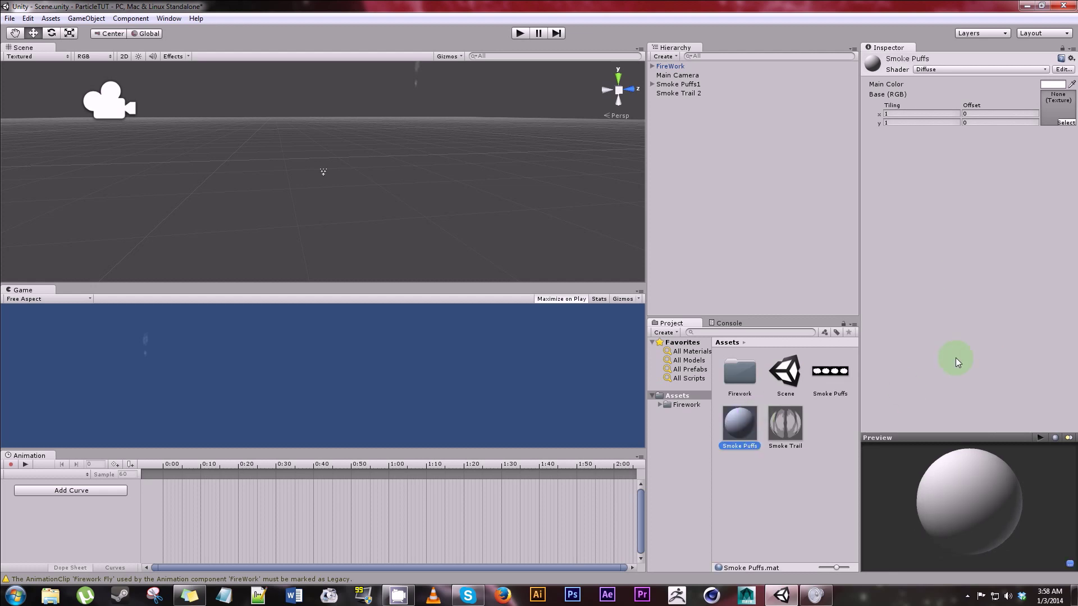
Assign the Smoke Puffs cloud texture to the material's Base (RGB) slot
left_click(838, 358)
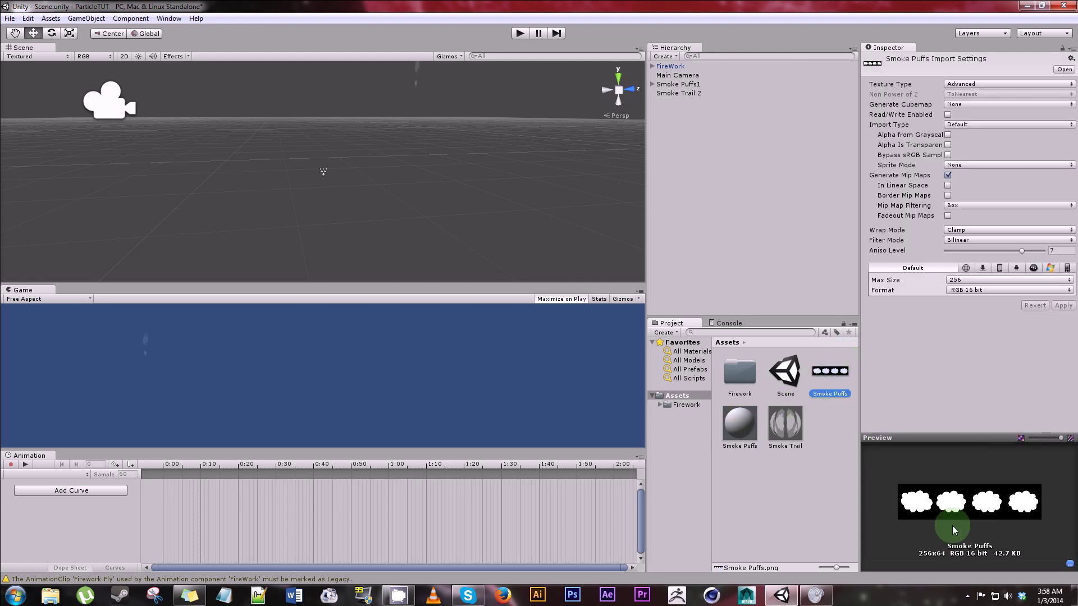
left_click(741, 429)
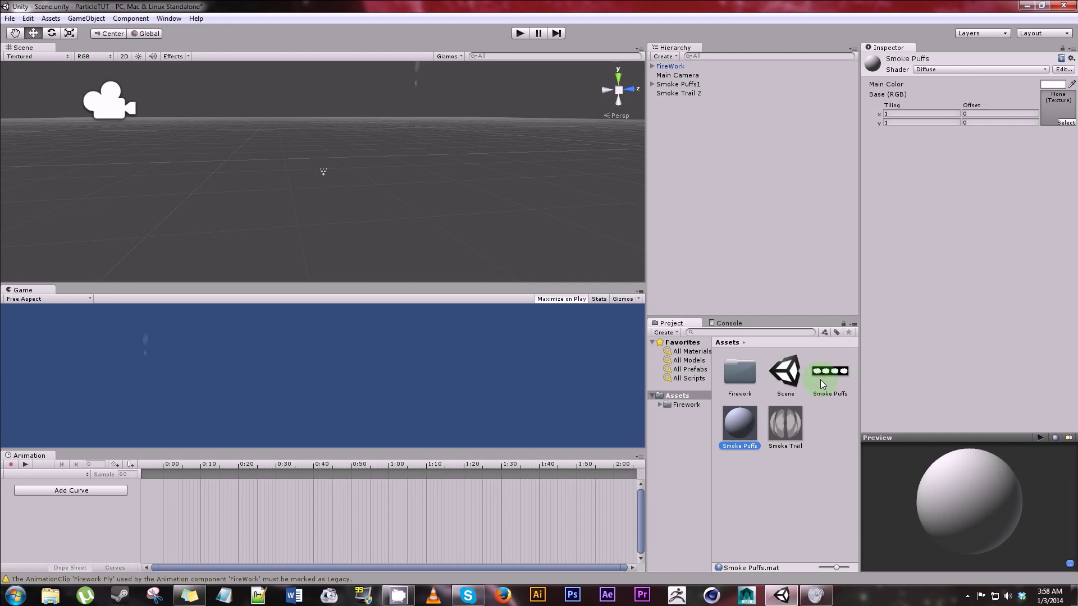
left_click(839, 384)
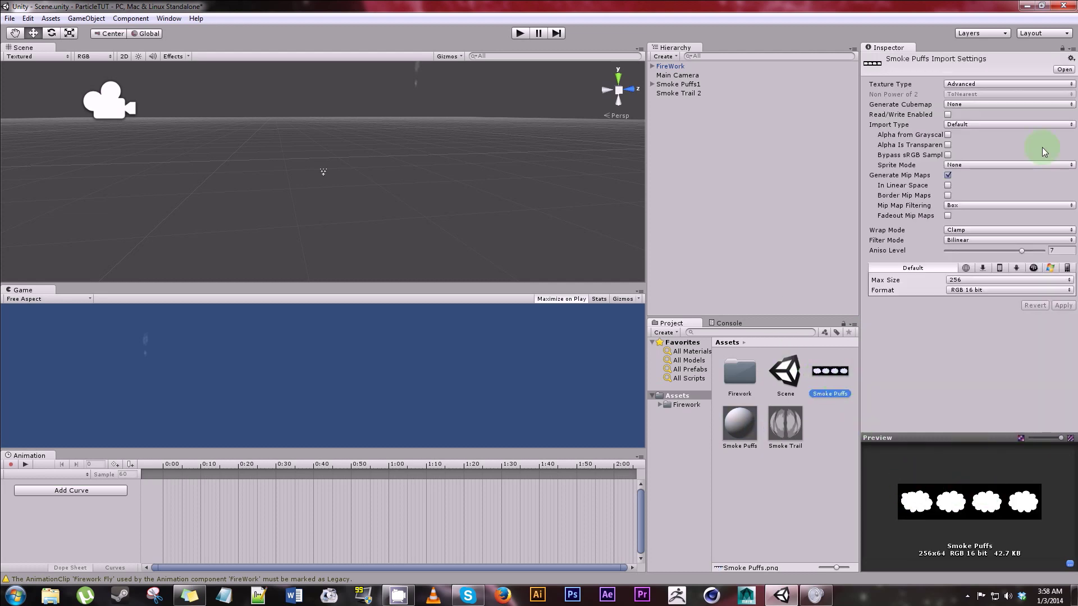
left_click_drag(740, 423, 1034, 294)
left_click_drag(1061, 118, 1058, 113)
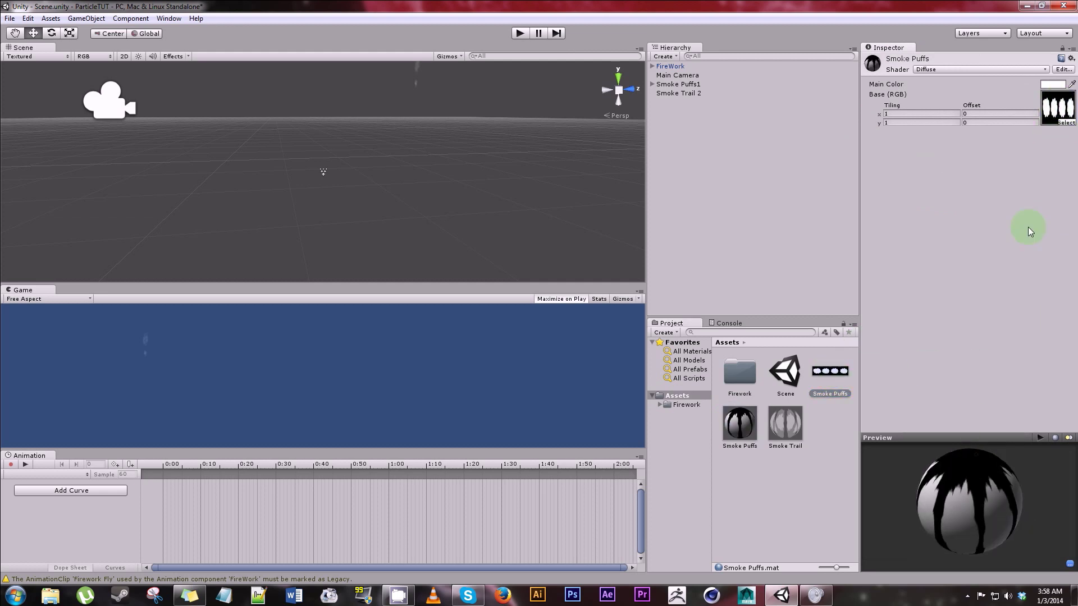
Switch the Smoke Puffs material's shader to Particles/Additive
left_click(1020, 68)
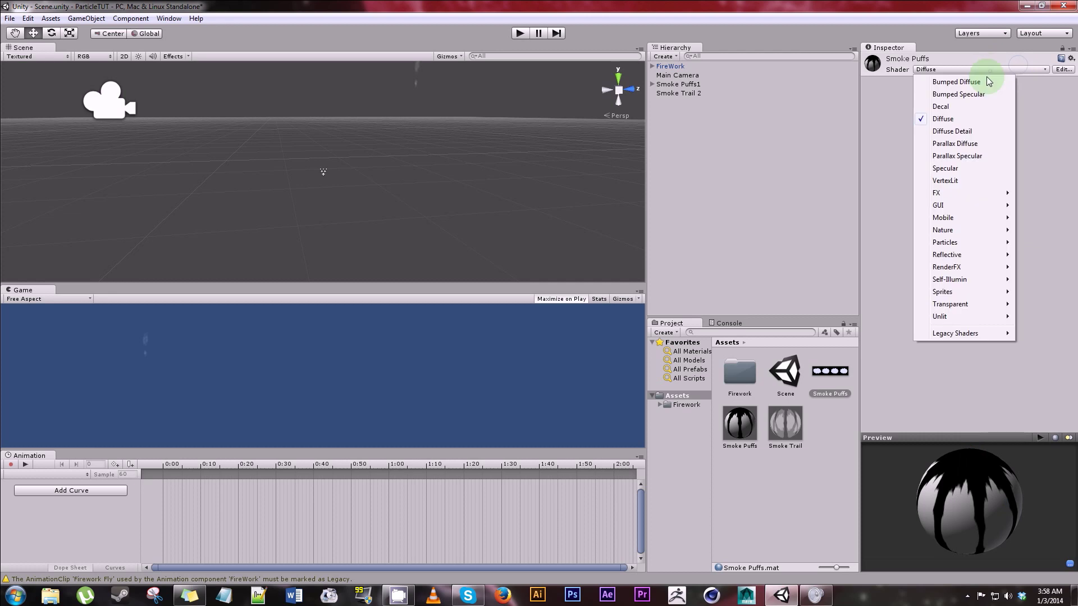
left_click(892, 72)
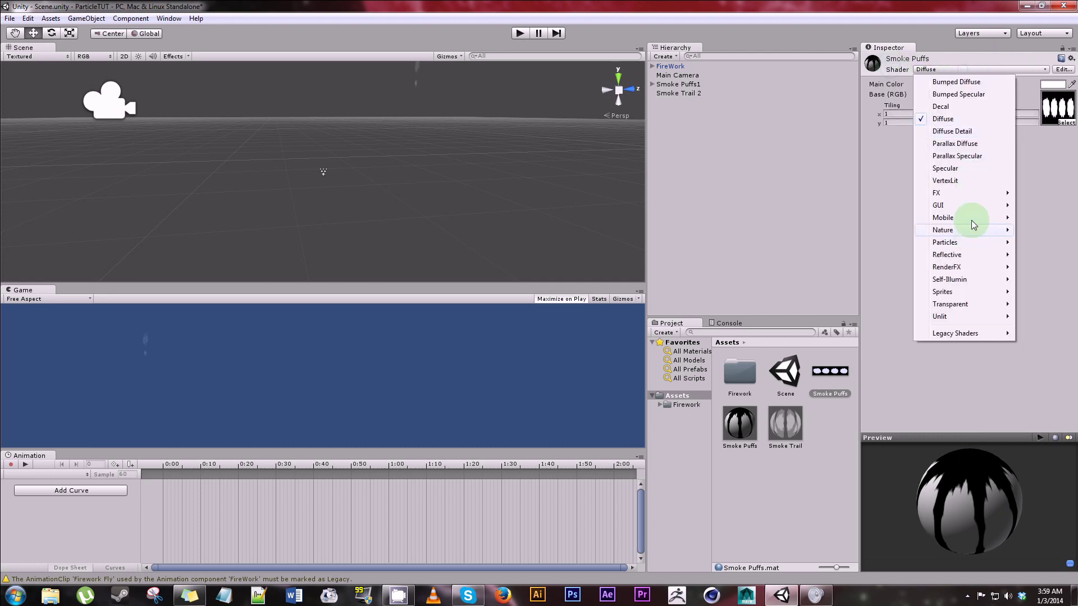
left_click(964, 242)
left_click(854, 243)
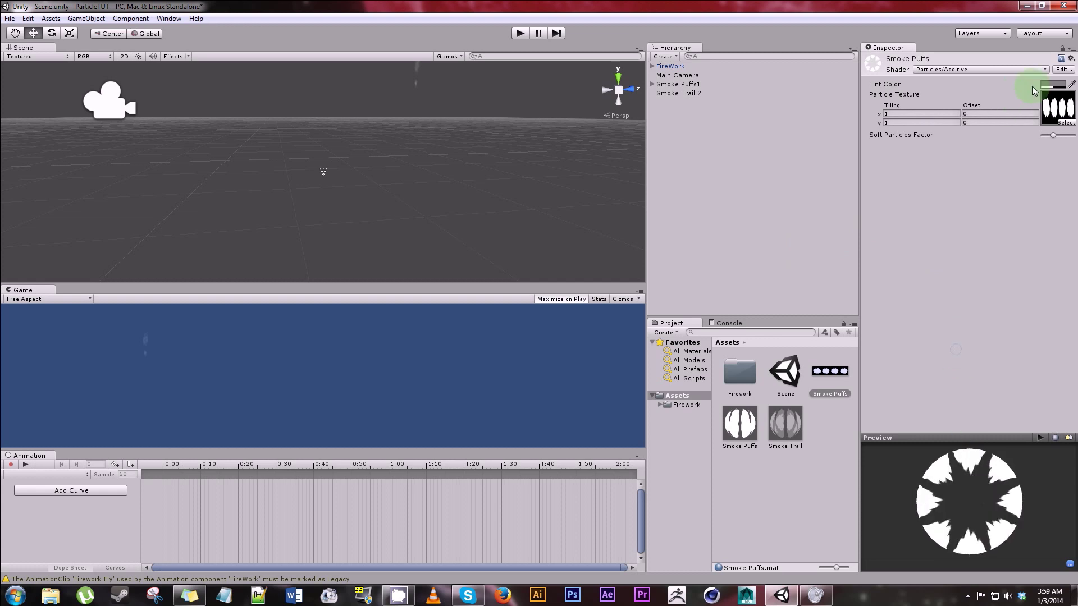
Set the Tint Color to dark grey (53, 53, 53) with alpha 24
left_click(1052, 84)
left_click(11, 110)
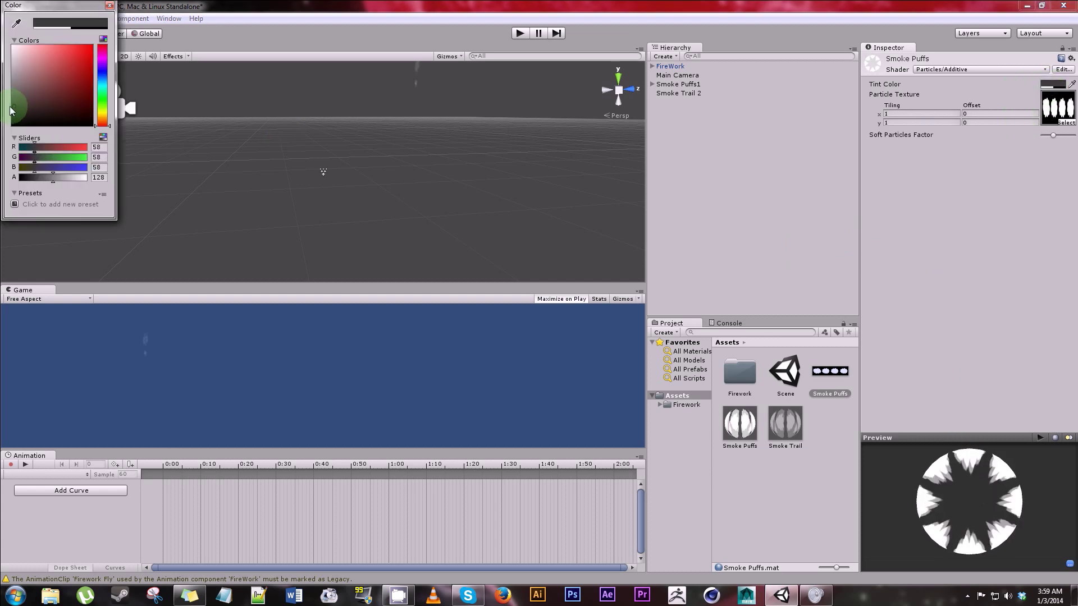
left_click_drag(11, 111, 6, 112)
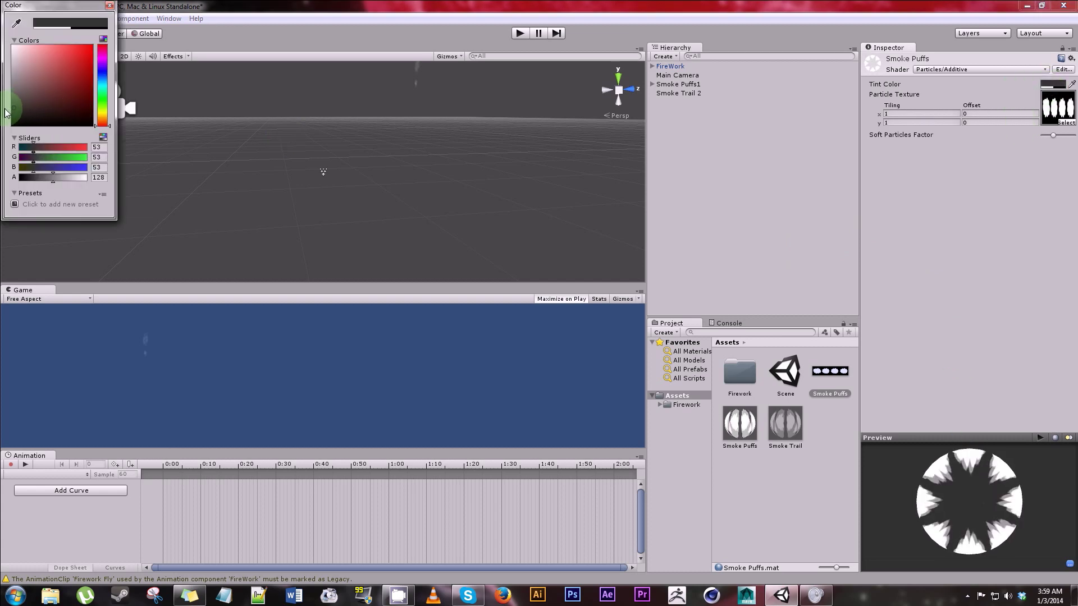
left_click(27, 177)
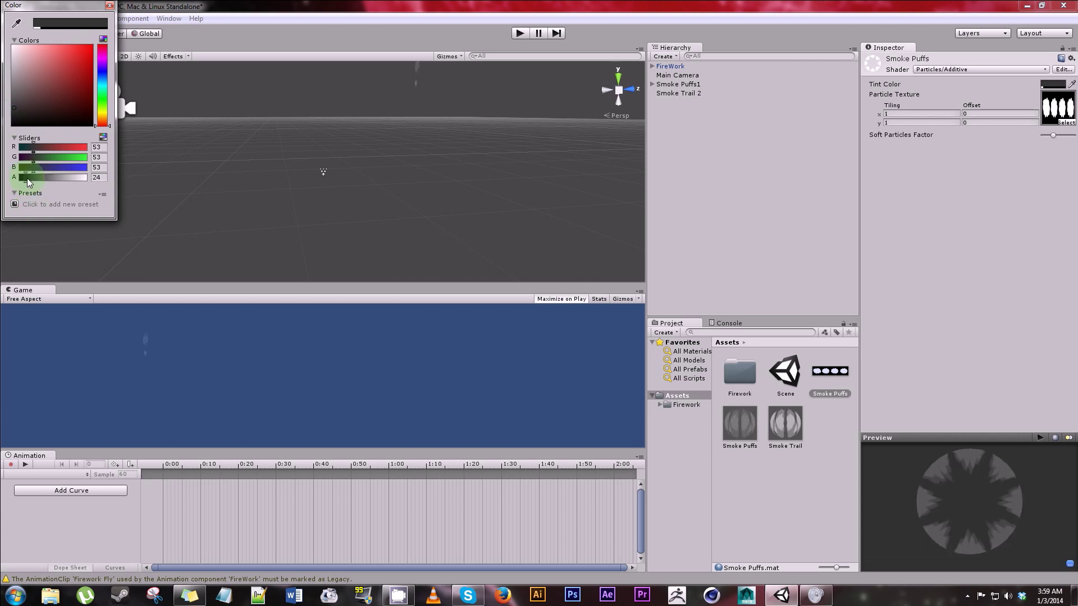
left_click(109, 6)
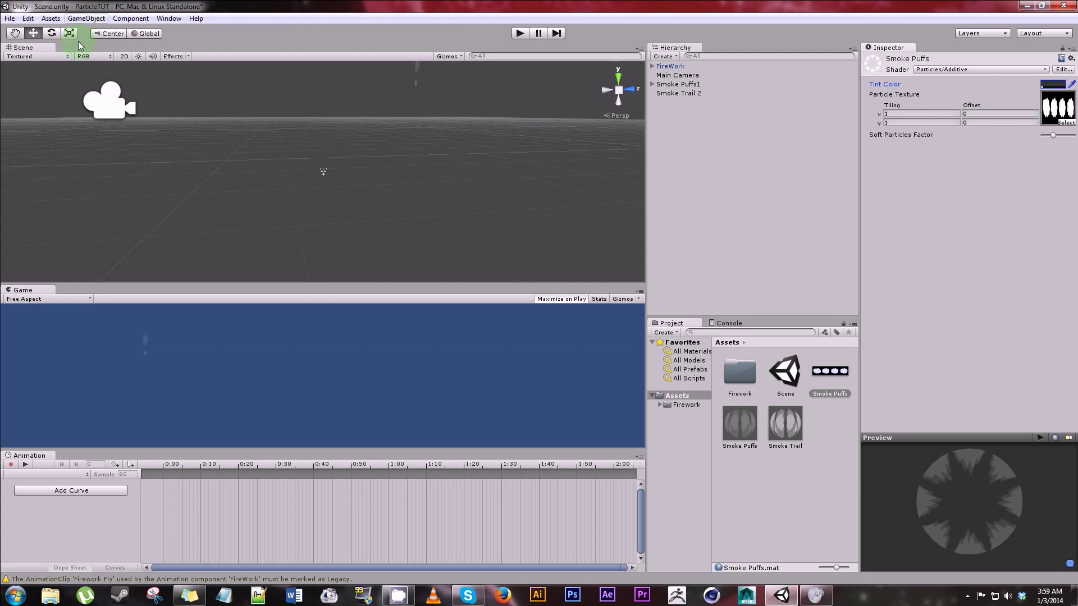
Add a default Particle System via GameObject > Create Other, then frame and orbit around it
left_click(86, 18)
mouse_move(212, 43)
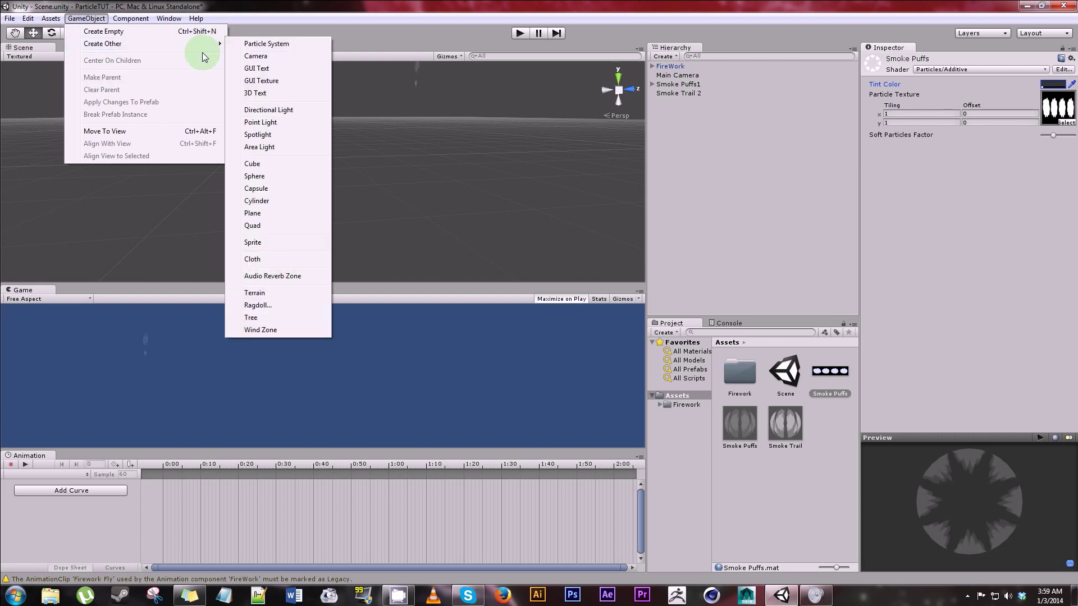
left_click(250, 44)
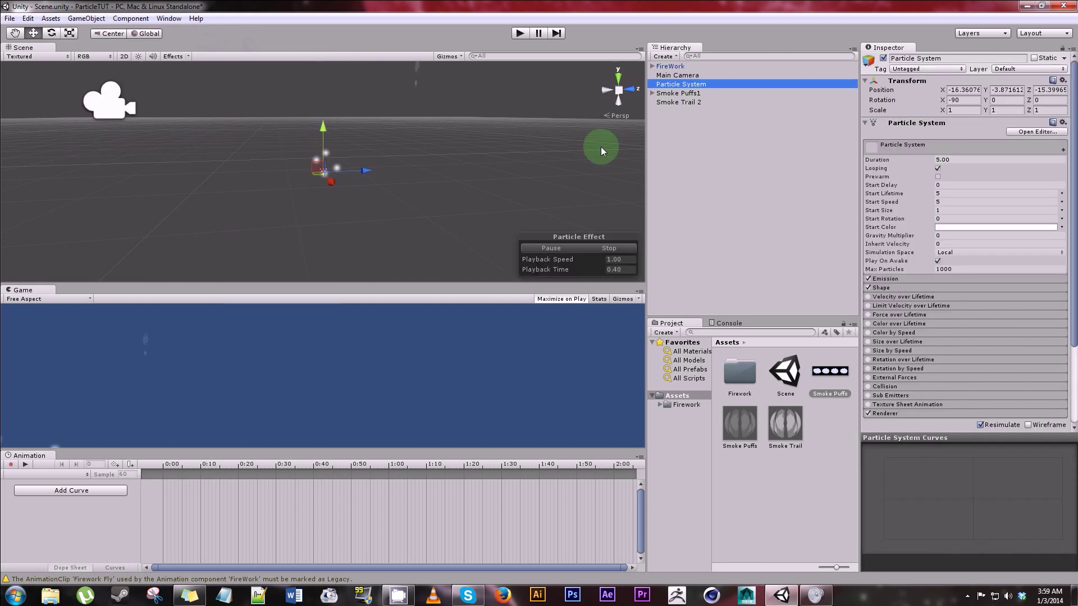
double_click(715, 85)
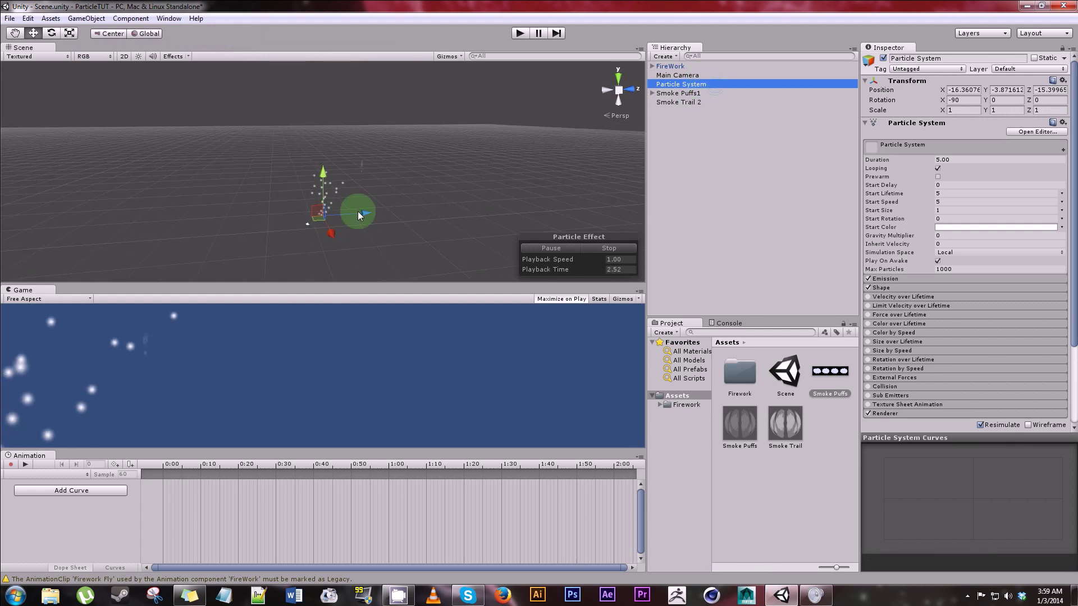
left_click_drag(358, 230, 219, 235, "alt")
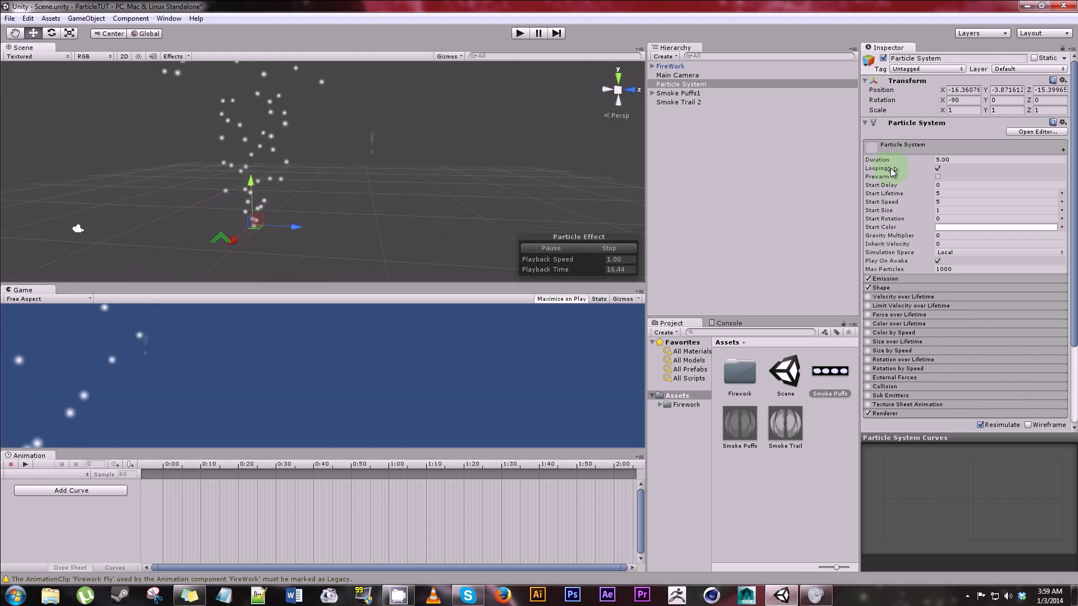
Rename the new Particle System object to Smoke Puffs 3 using the Inspector name field
scroll(1020, 372, "down", 3)
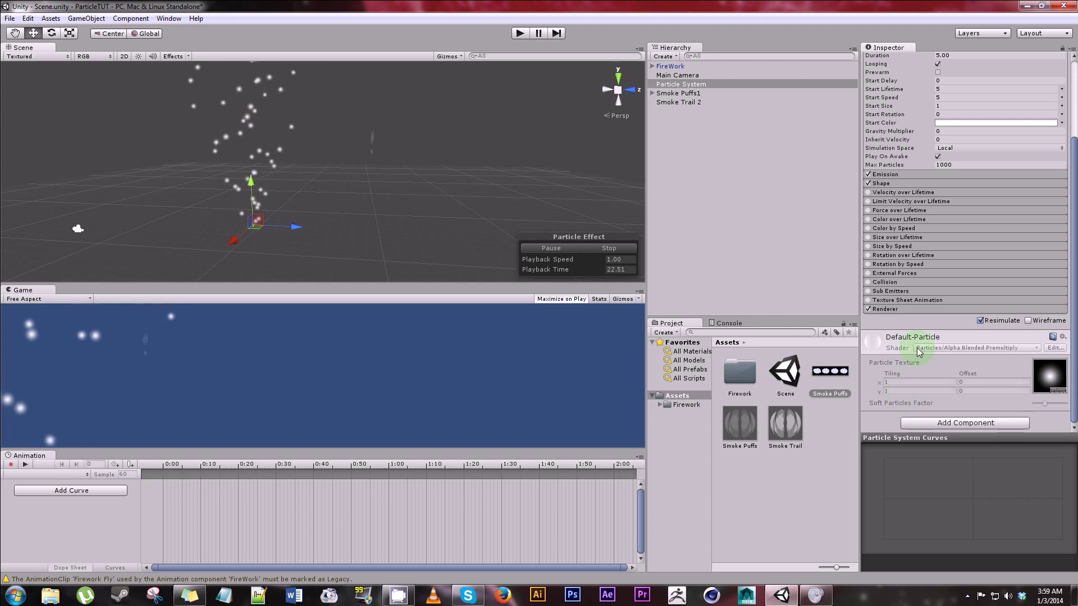
scroll(915, 345, "up", 3)
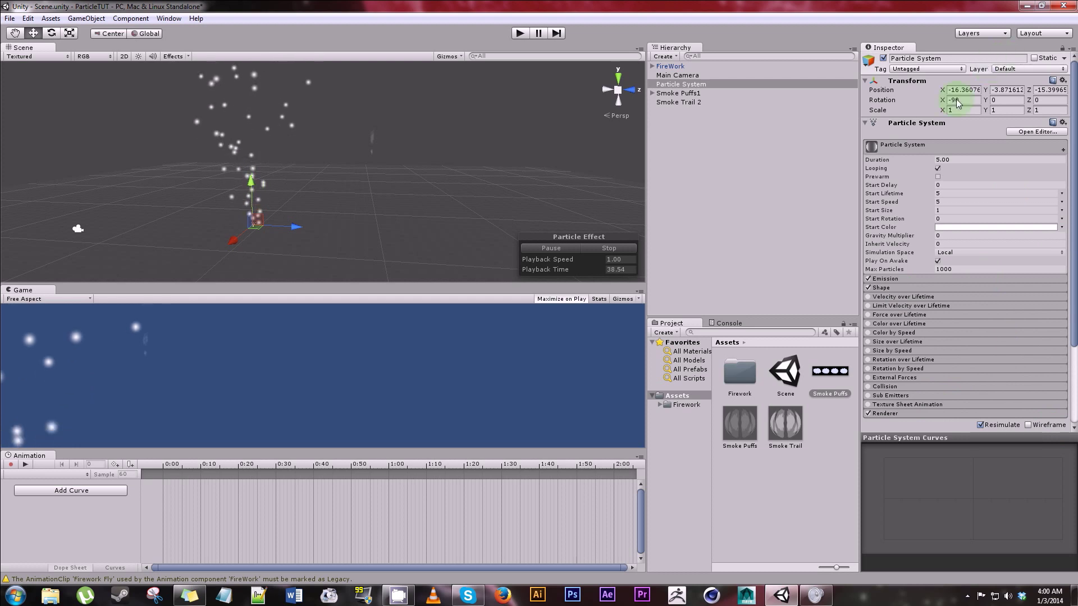
left_click(956, 58)
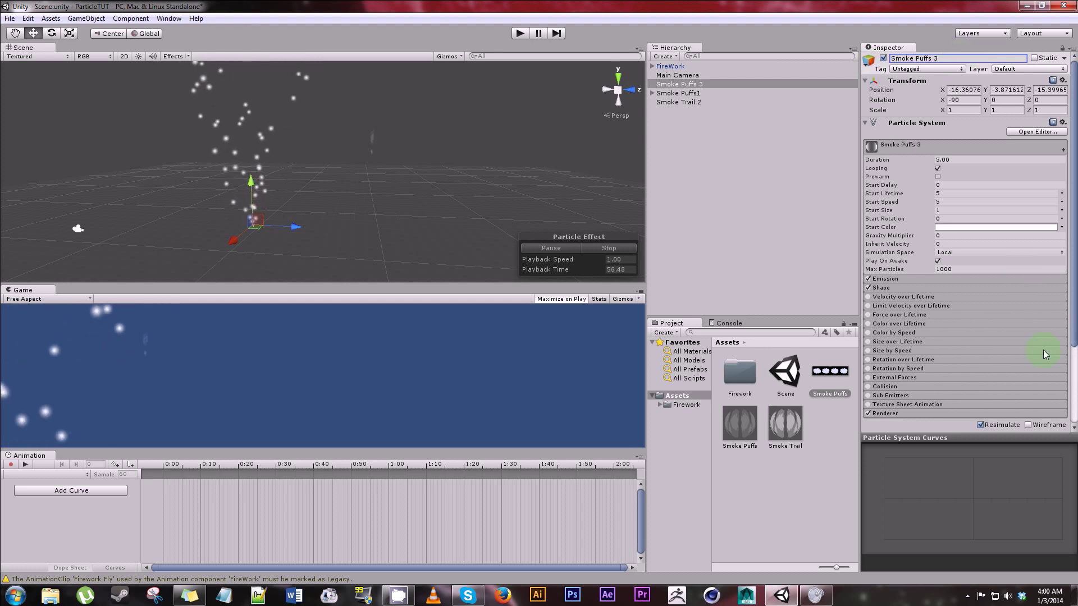
Drag the Smoke Puffs material onto Smoke Puffs 3 and enable Texture Sheet Animation
scroll(923, 364, "down", 5)
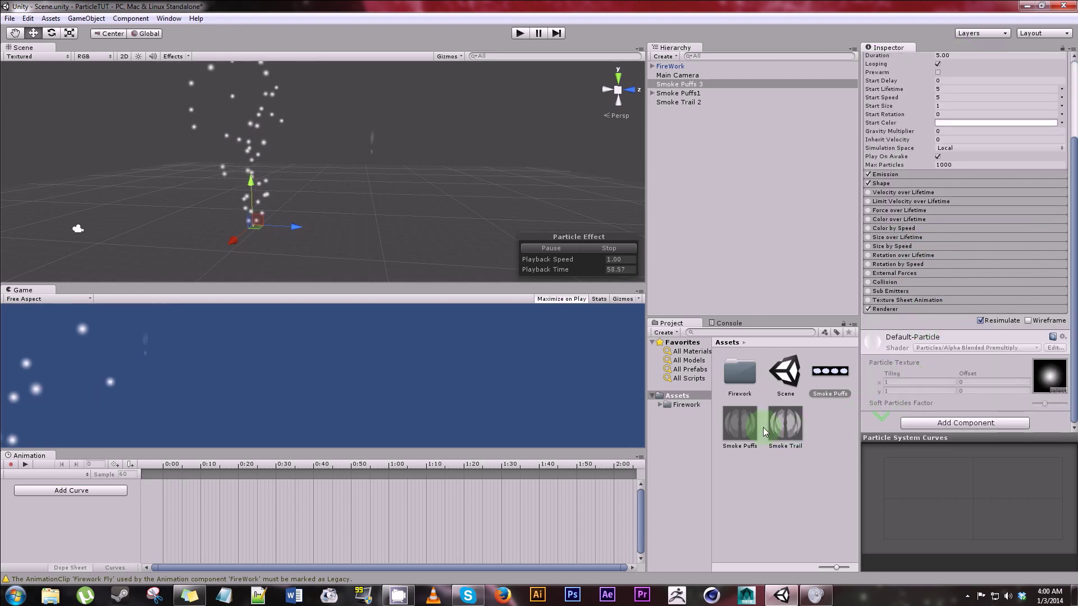
left_click_drag(753, 431, 873, 434)
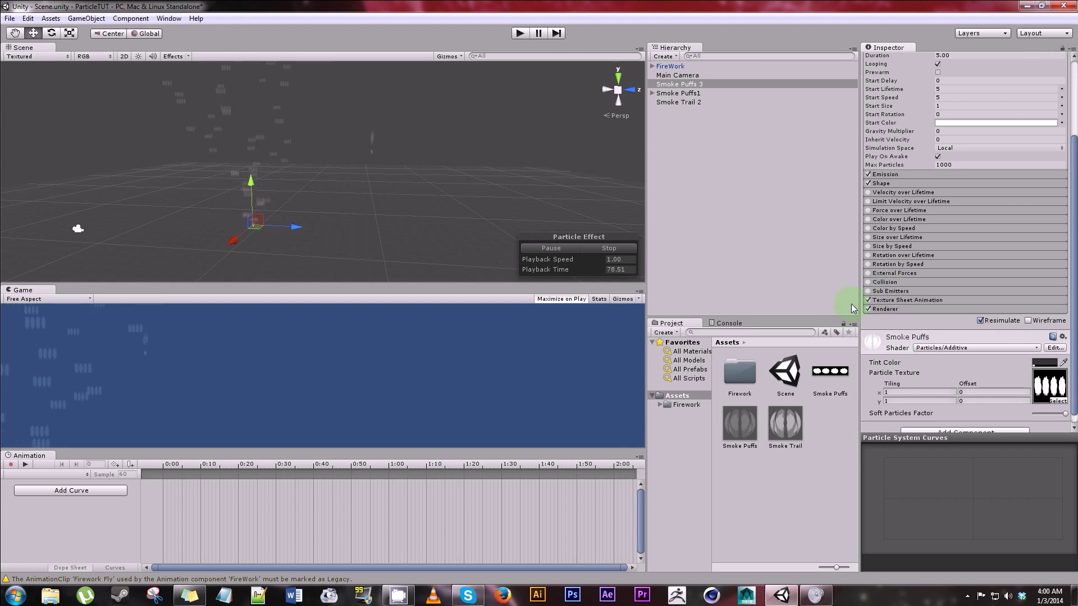
Set Texture Sheet Animation to 4 tiles across with Frame over Time random between 0 and 4
left_click(951, 302)
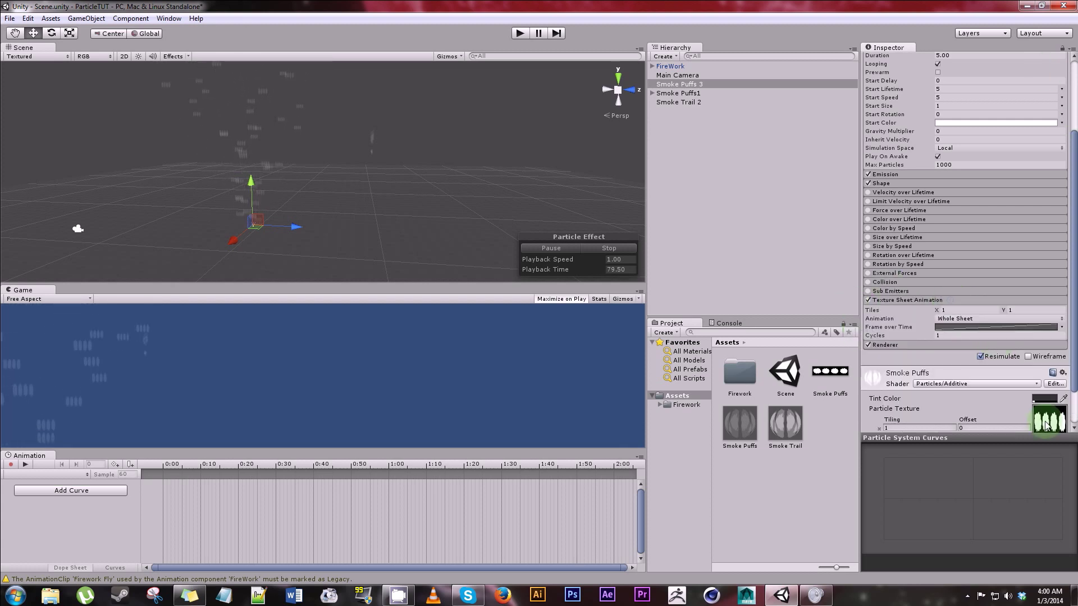
double_click(978, 310)
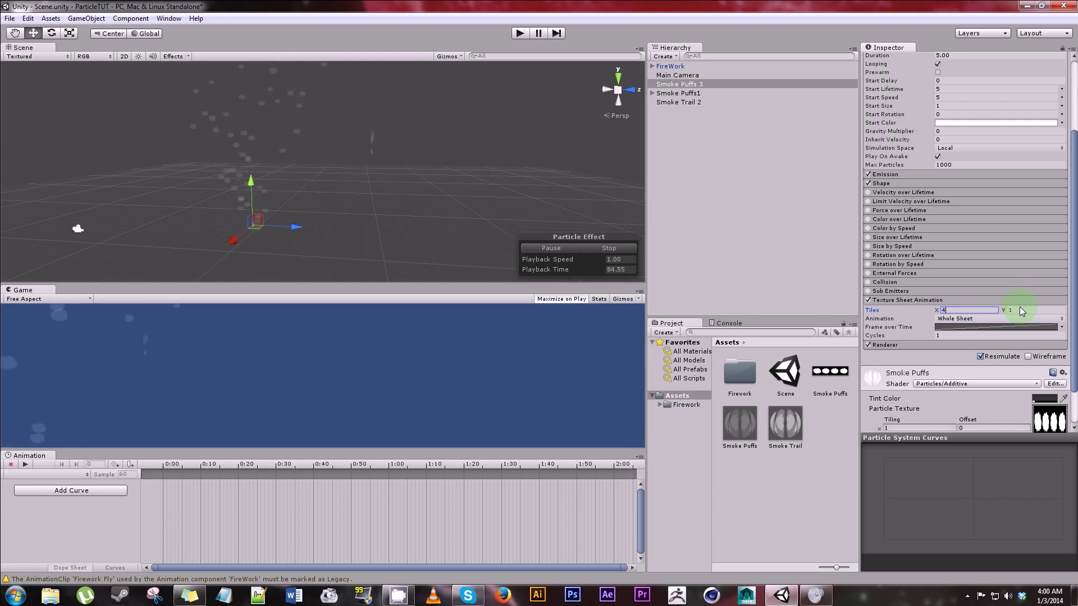
left_click(1061, 328)
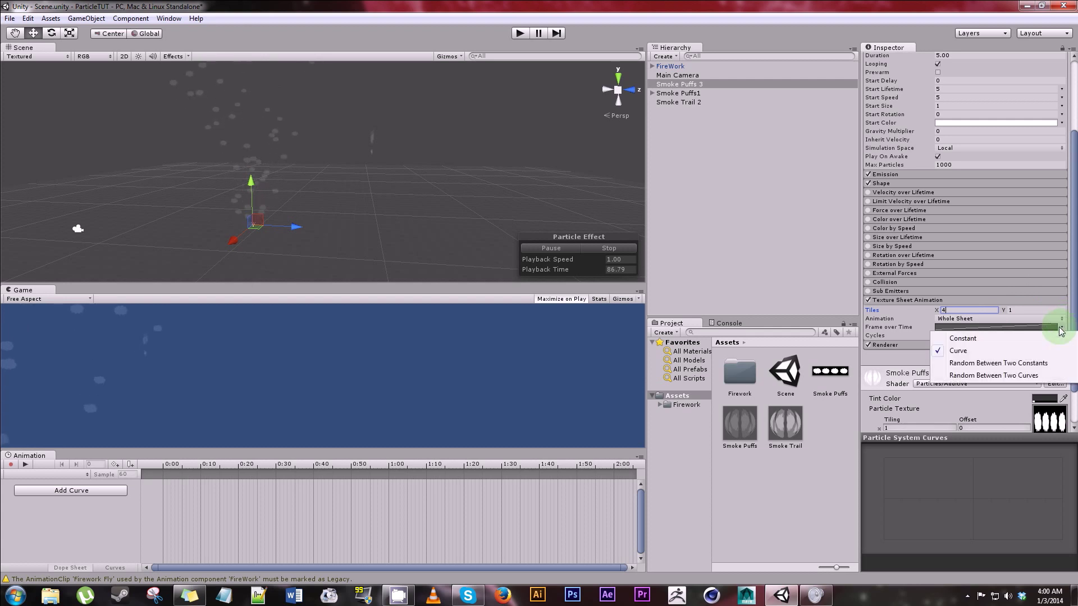
left_click(950, 365)
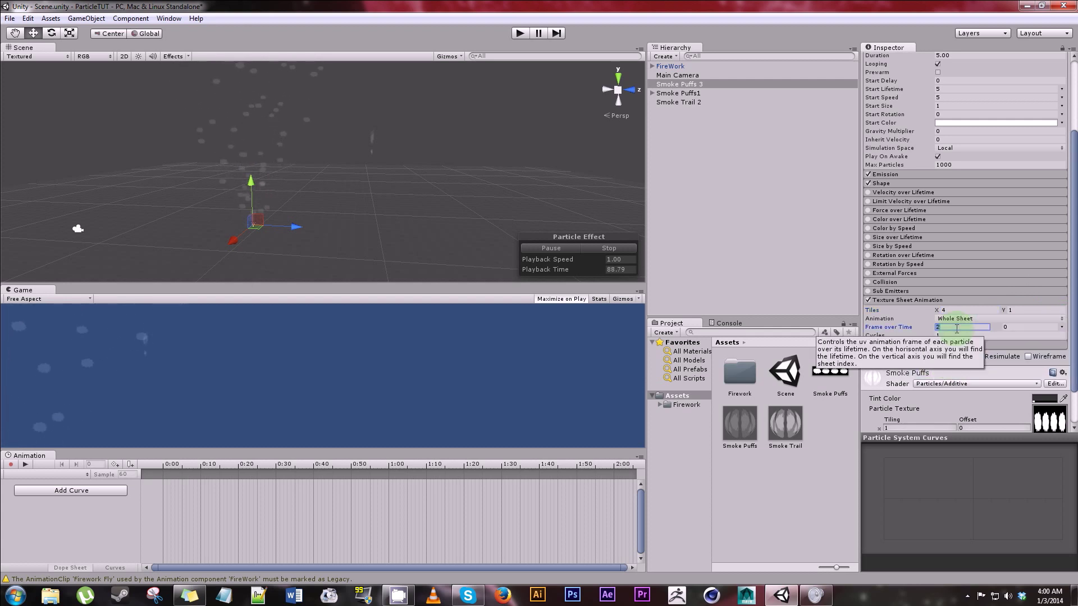
left_click(956, 328)
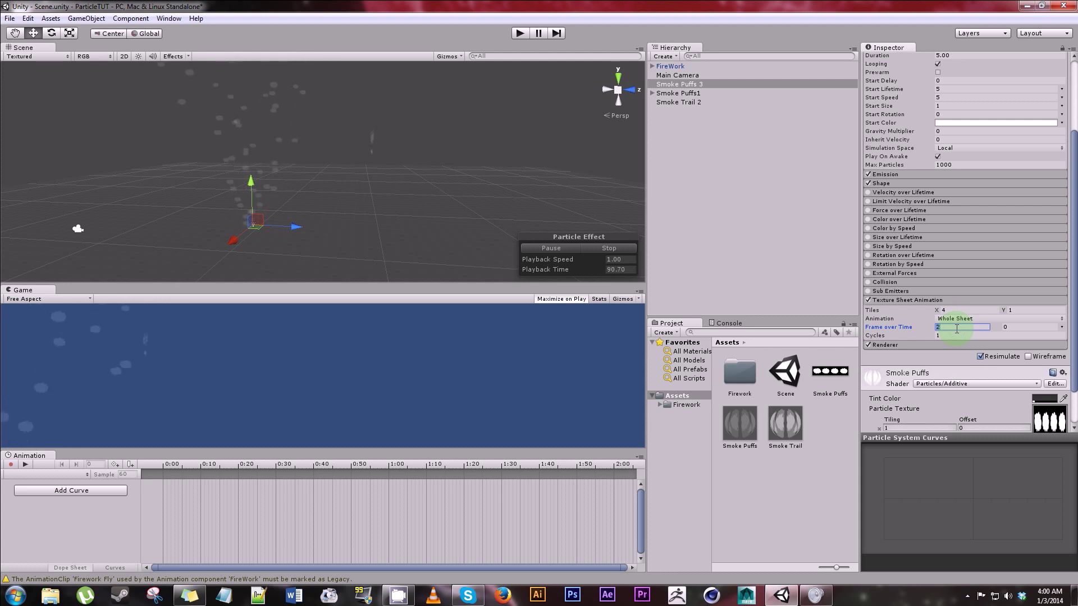
type("0")
key("Tab")
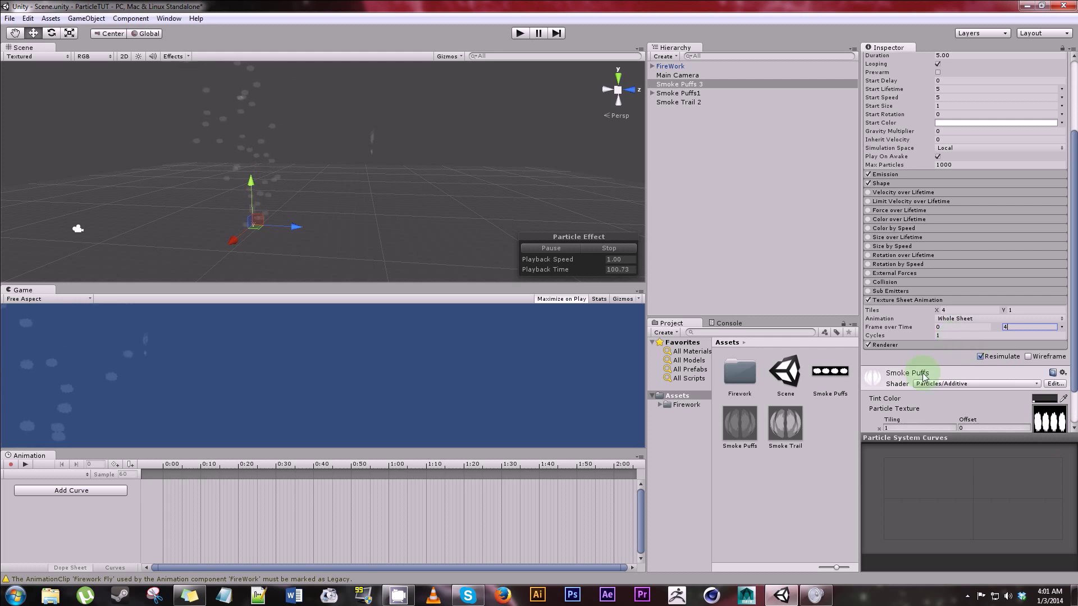
scroll(915, 337, "down", 2)
In the Renderer module, set Max Particle Size to 0.1 and turn off Cast Shadows and Receive Shadows
left_click(910, 303)
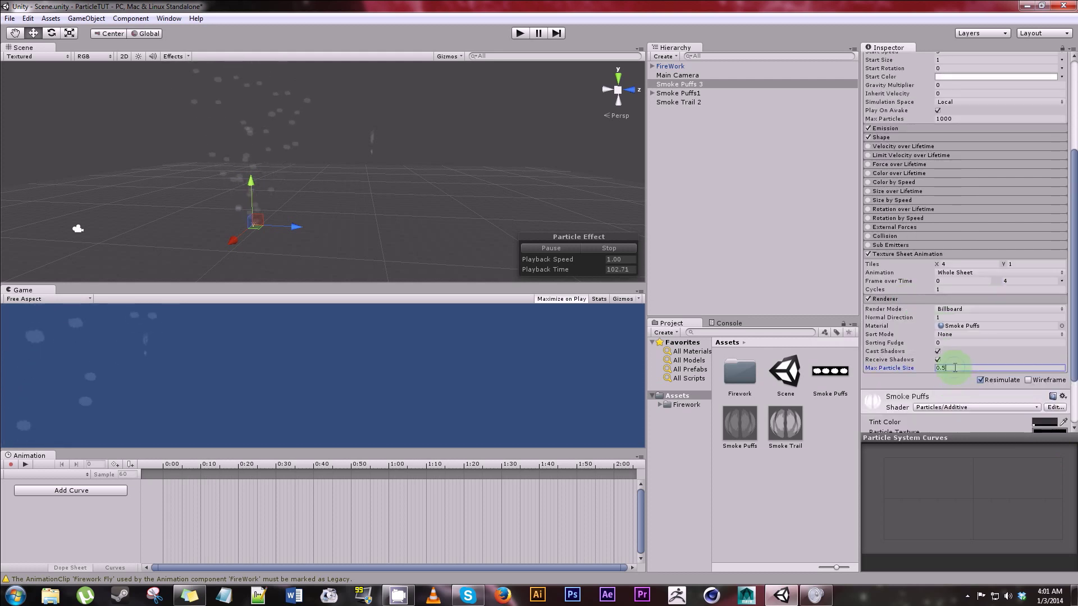
left_click(1024, 370)
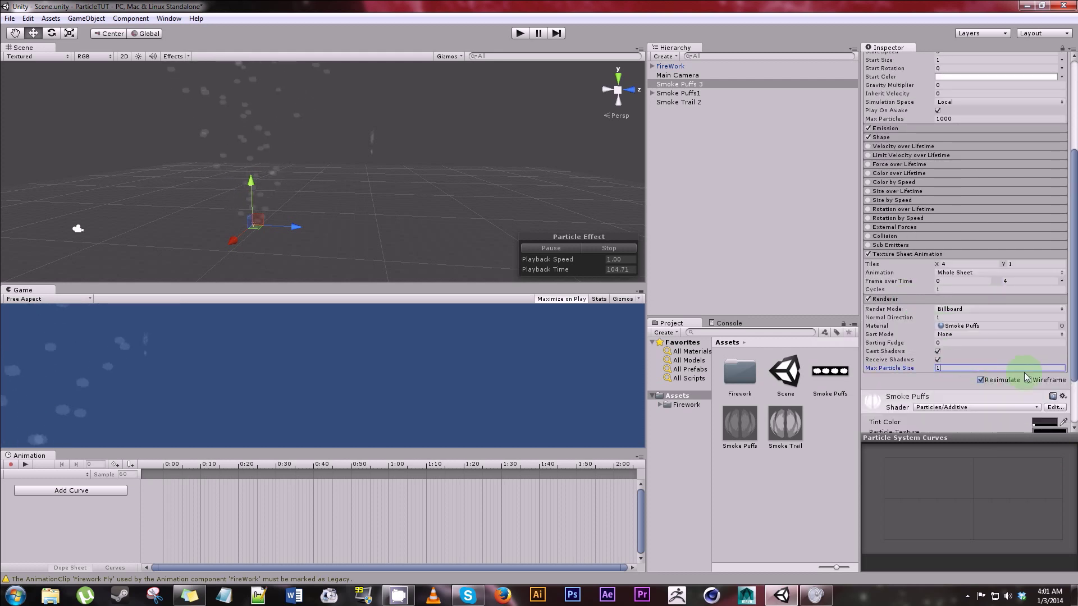
left_click(983, 377)
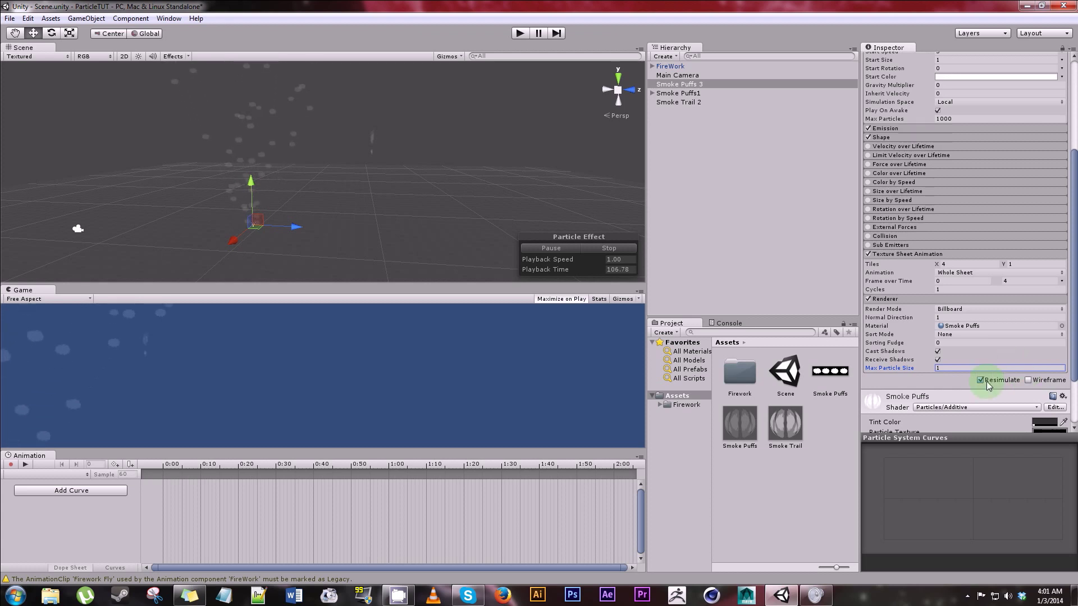
left_click(982, 370)
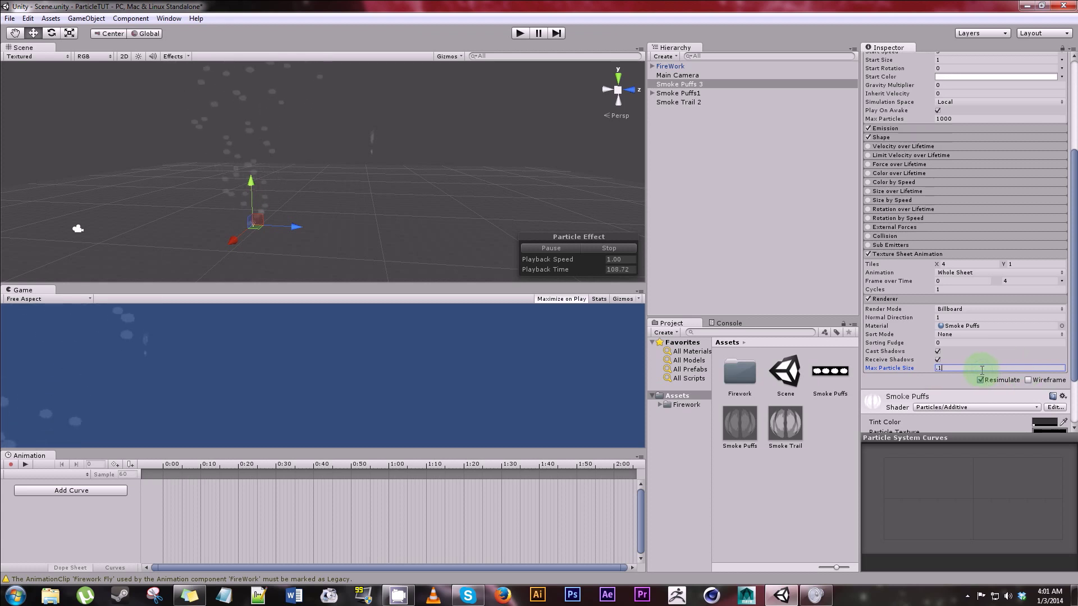
type(".1")
key("Return")
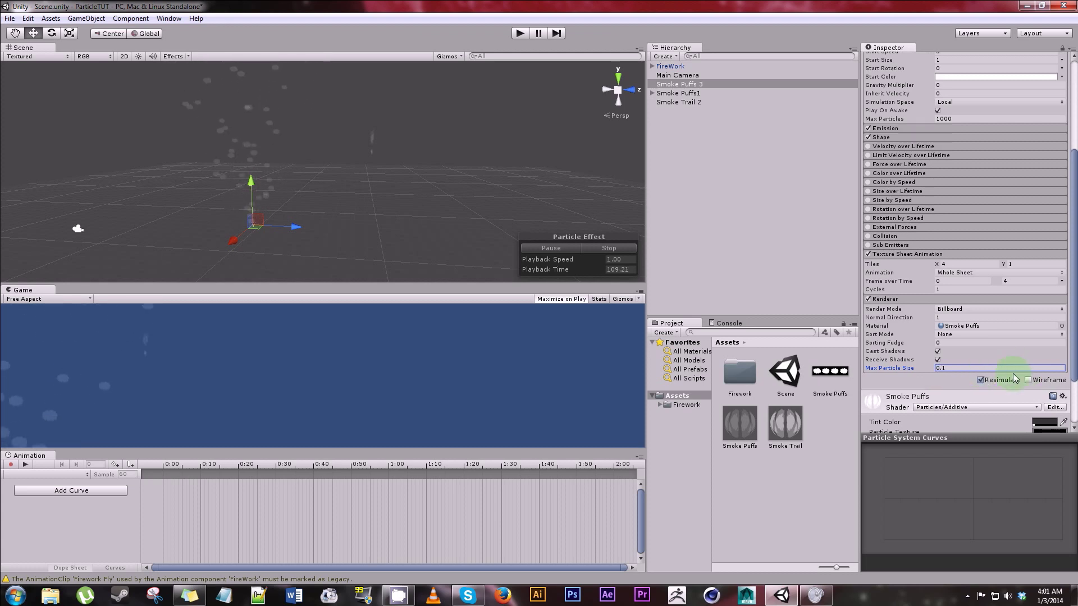
left_click(938, 351)
left_click(937, 360)
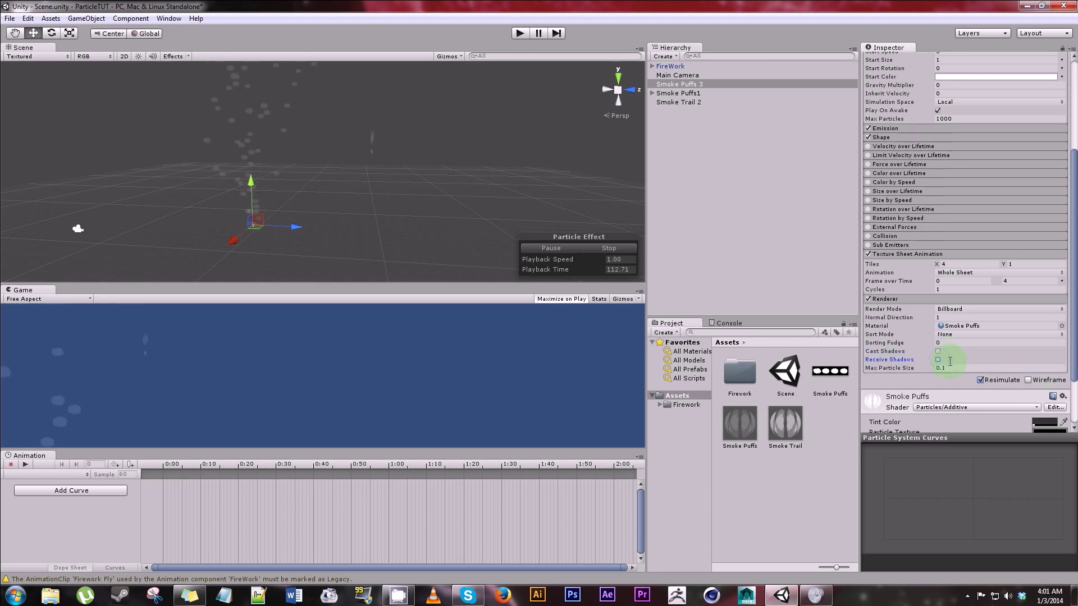
left_click(927, 302)
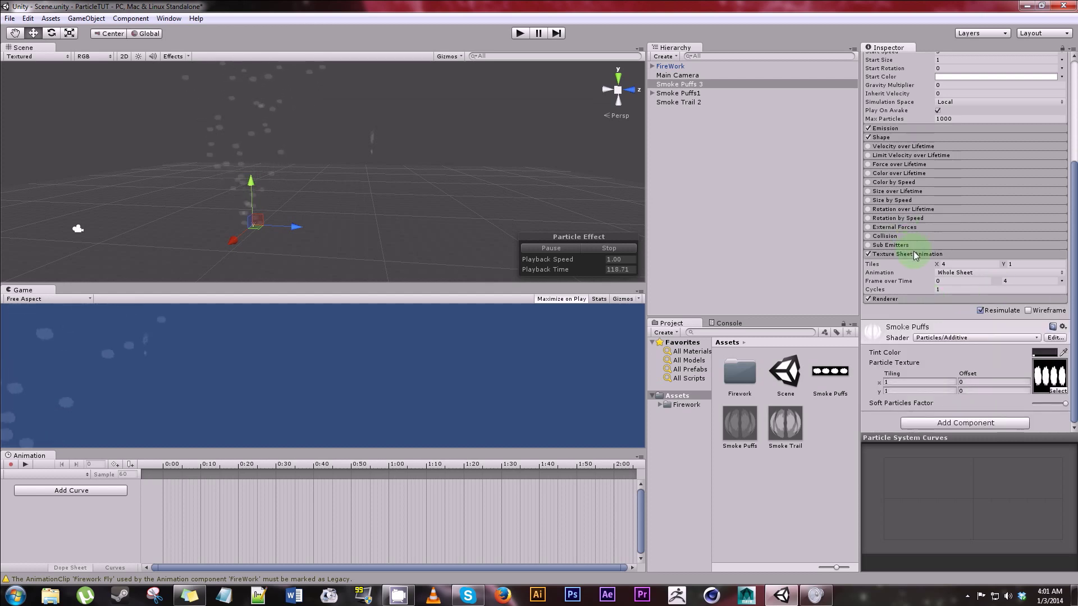
Change the Shape module's emitter shape to Sphere
scroll(954, 225, "up", 2)
scroll(958, 219, "up", 2)
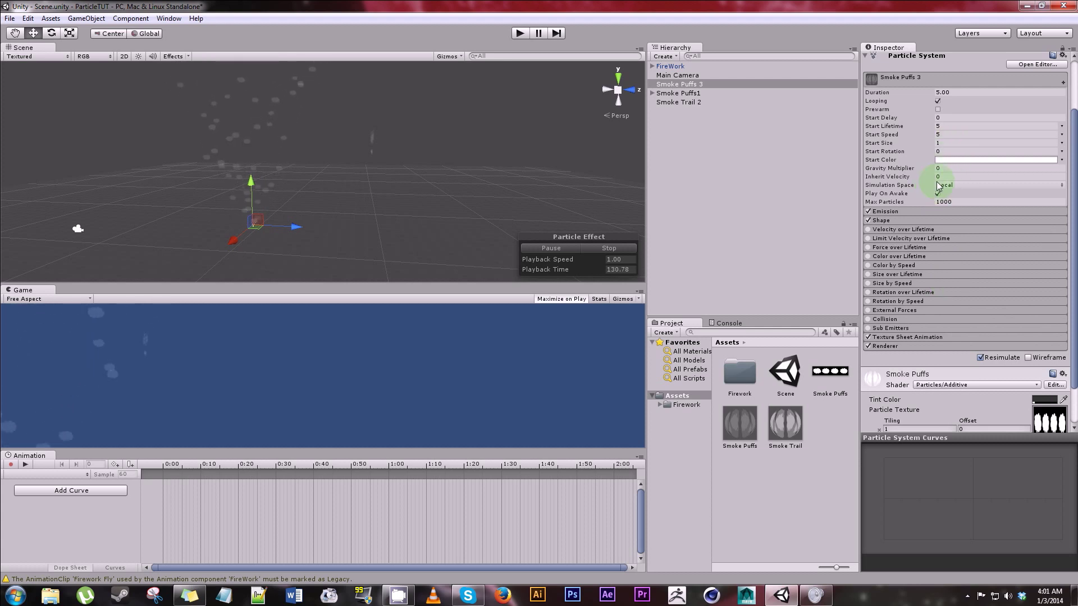
left_click(925, 220)
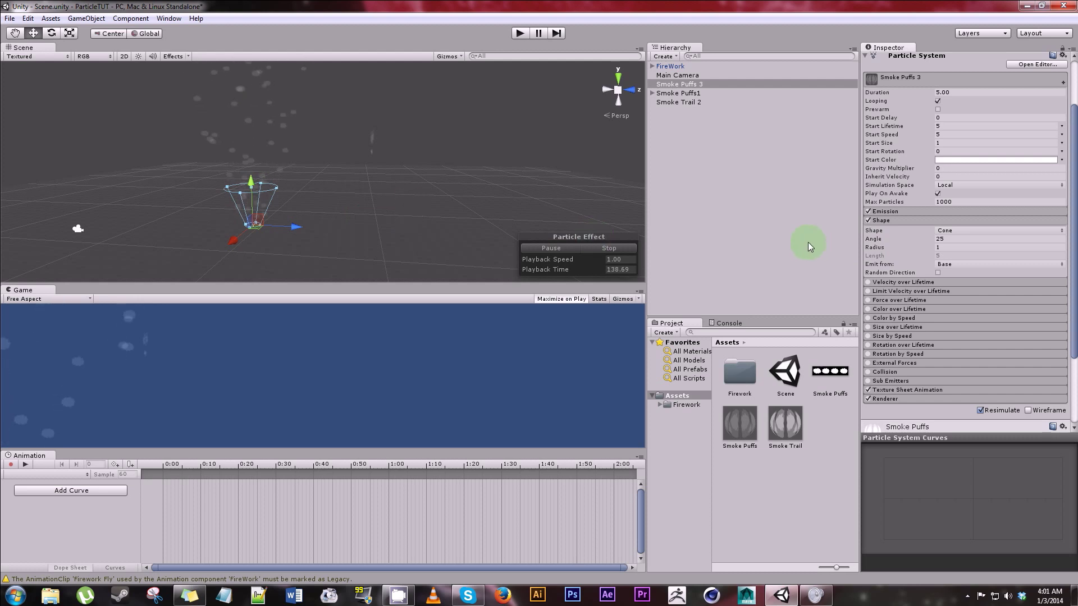
left_click(957, 232)
left_click(961, 241)
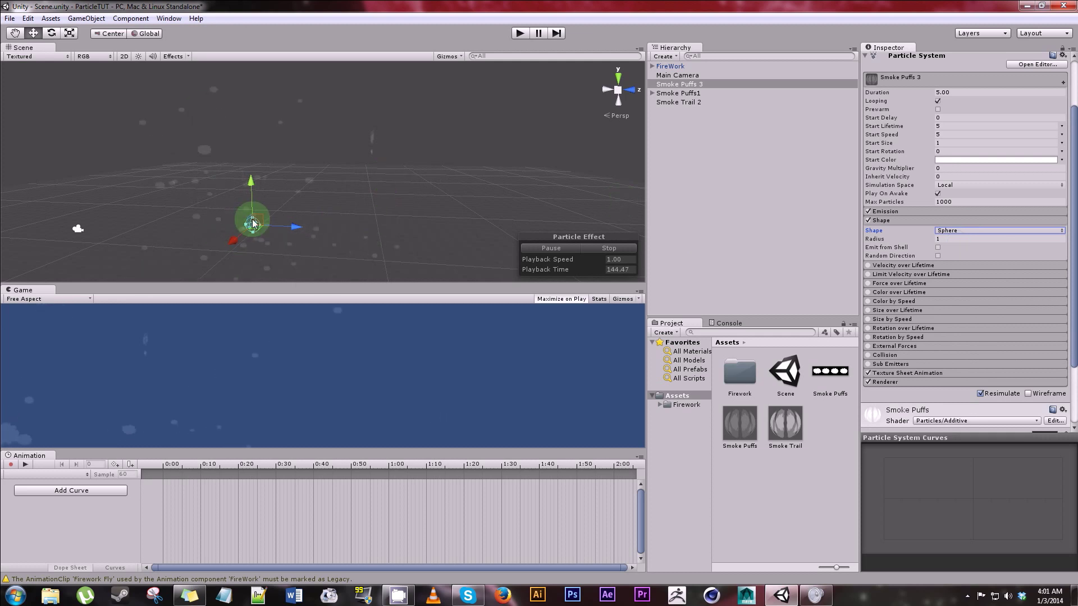
key("alt")
left_click_drag(254, 227, 274, 209, "alt")
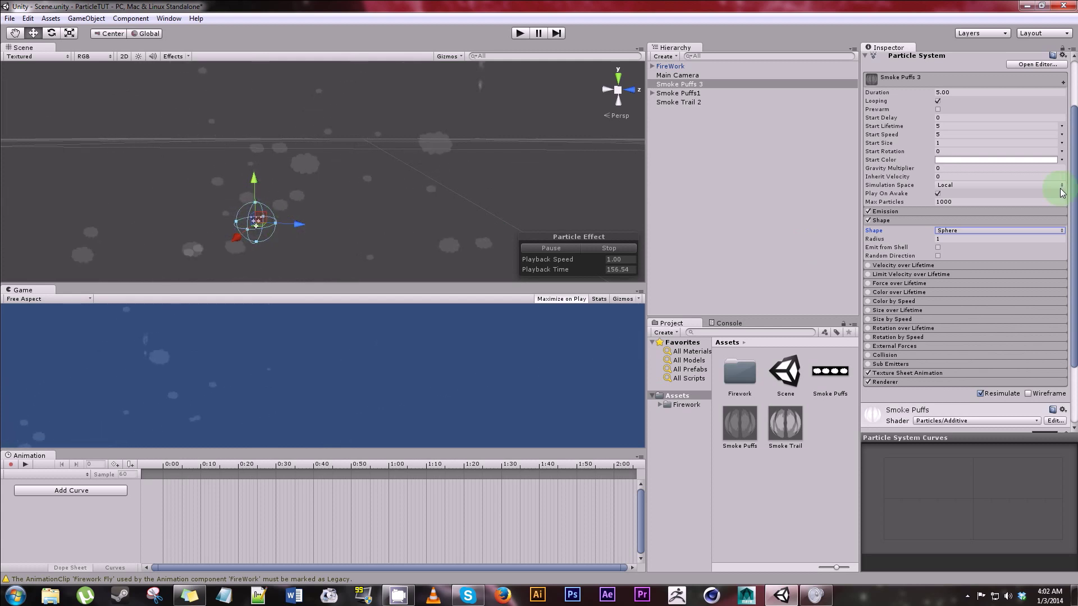
left_click(999, 230)
left_click(971, 279)
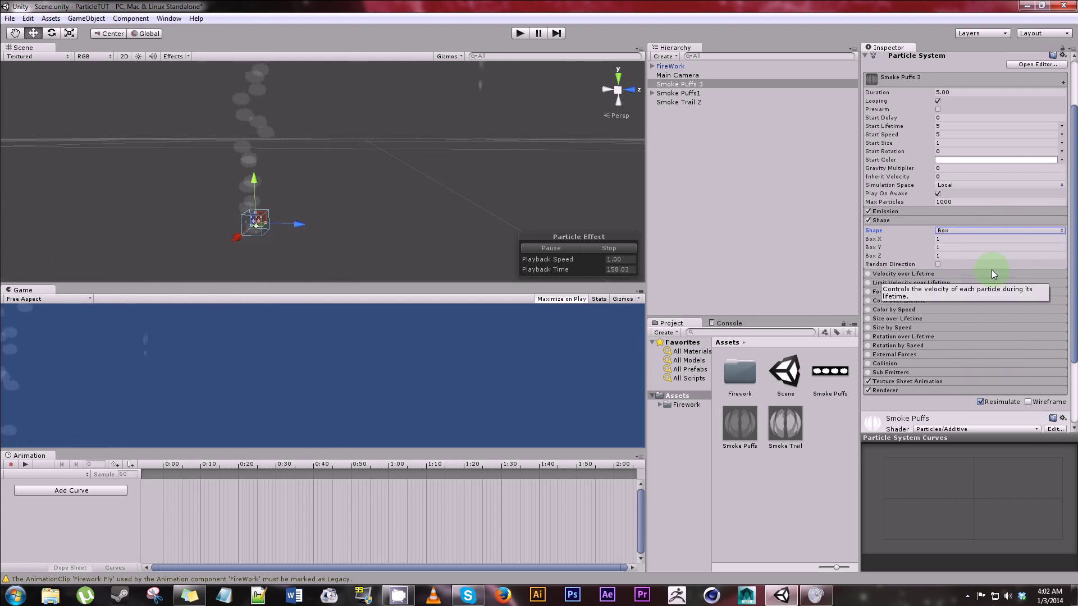
left_click(975, 233)
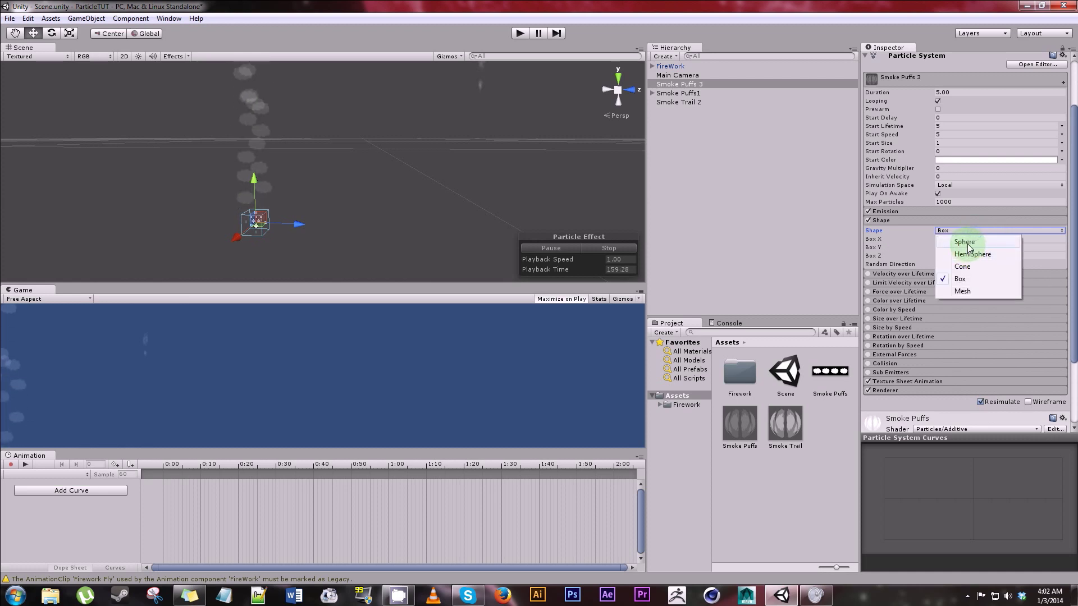
left_click(957, 241)
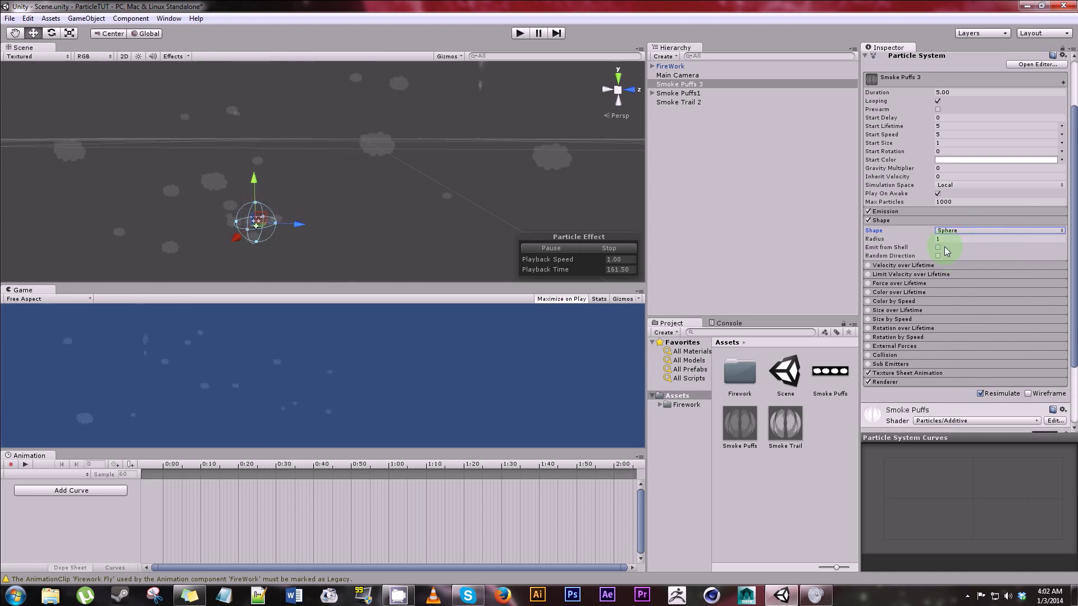
Tick Emit from Shell and set the sphere's Radius to 1
left_click(937, 247)
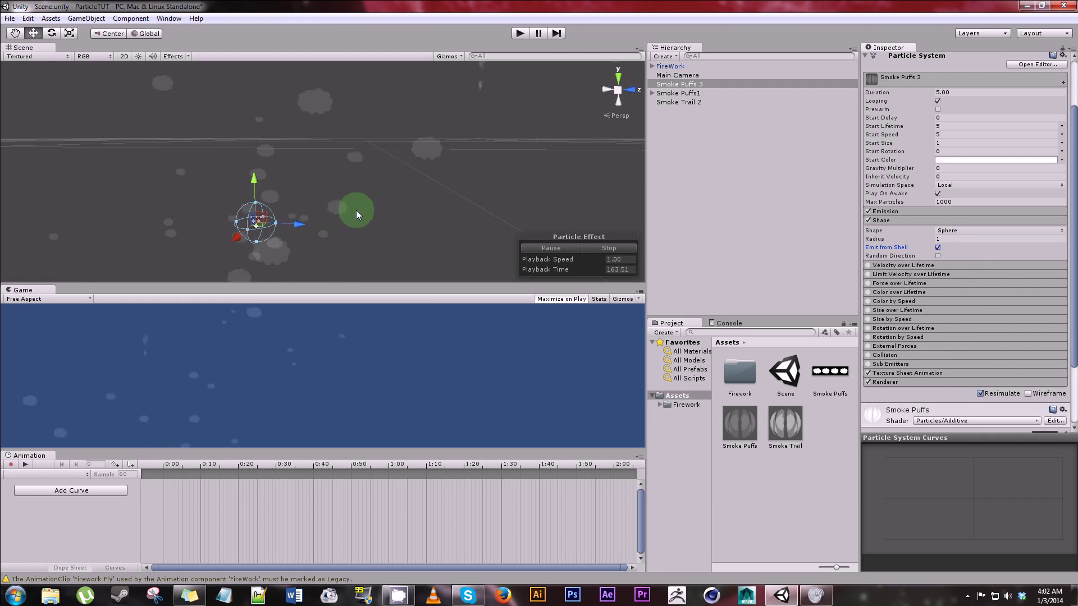
left_click_drag(893, 242, 993, 236)
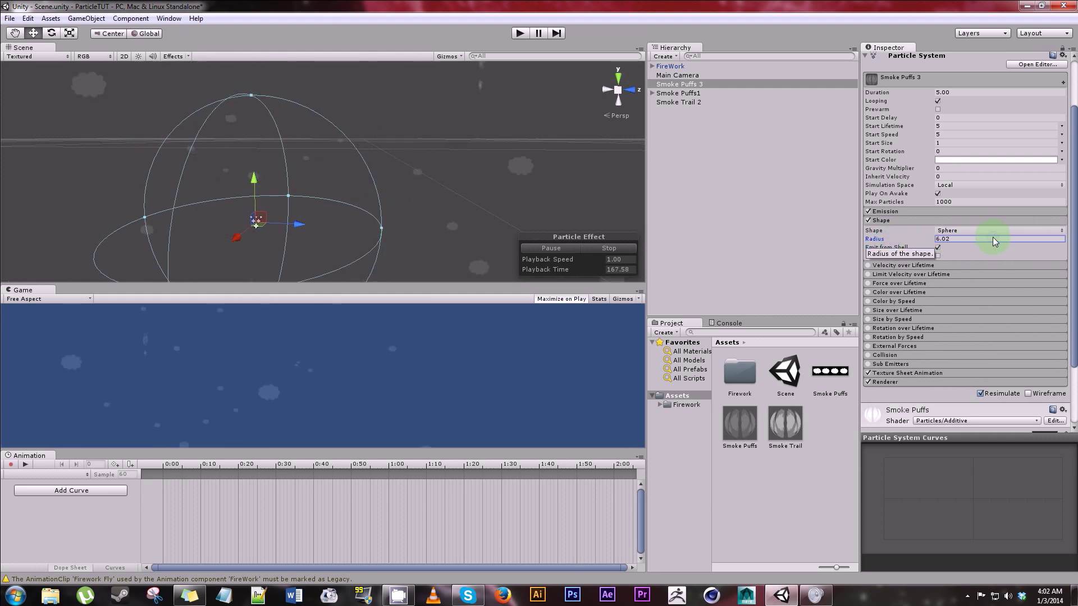
left_click(938, 247)
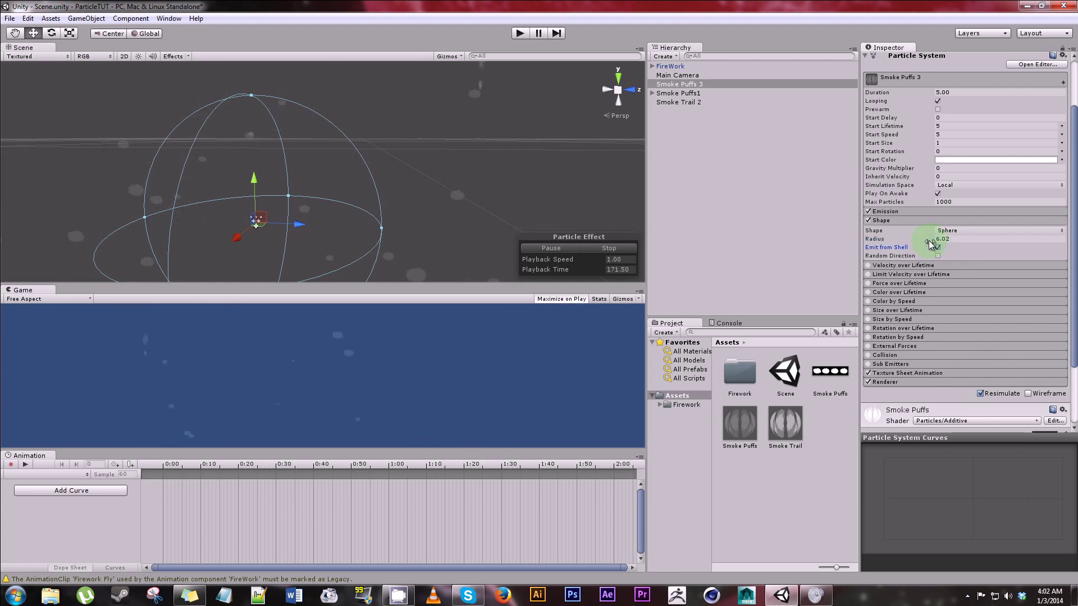
left_click(945, 238)
type("1")
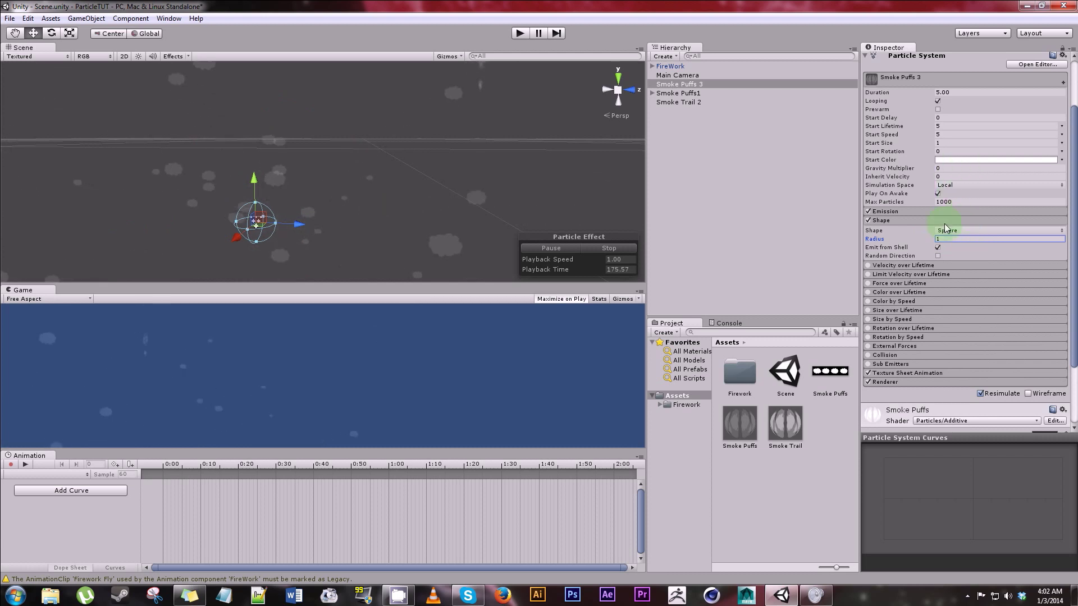
left_click(924, 212)
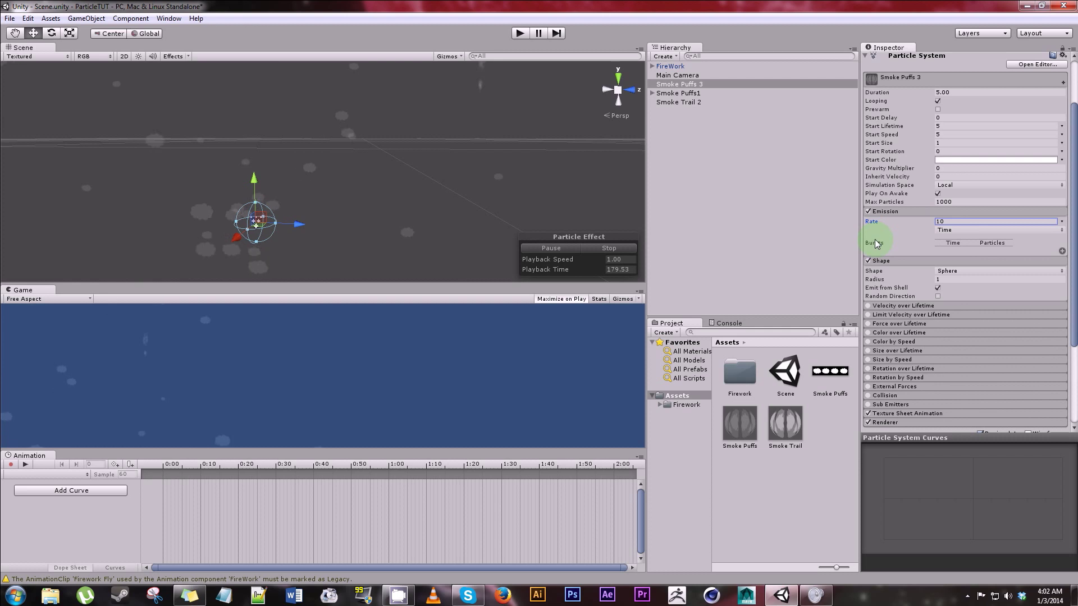
Set the emission Rate to 0 and add a single burst of 60 particles
left_click(961, 221)
type("0")
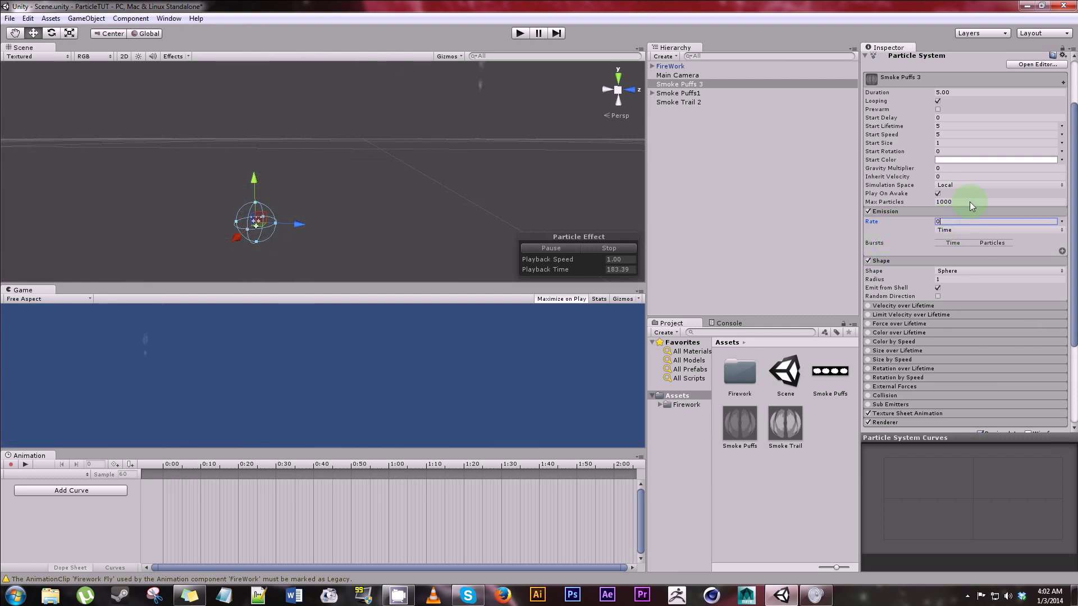
left_click(1061, 252)
left_click(987, 252)
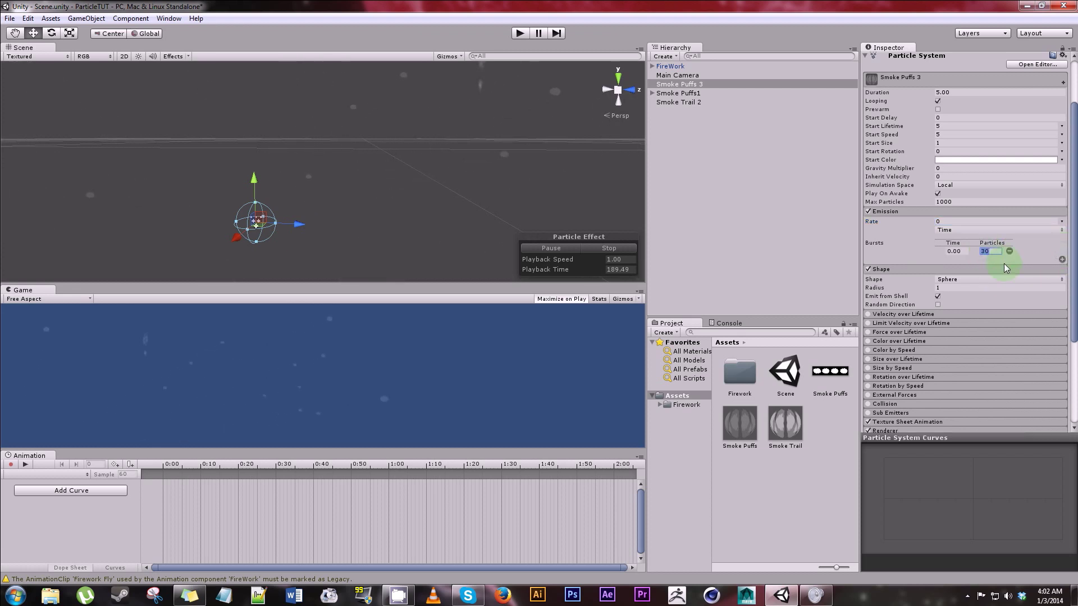
type("60")
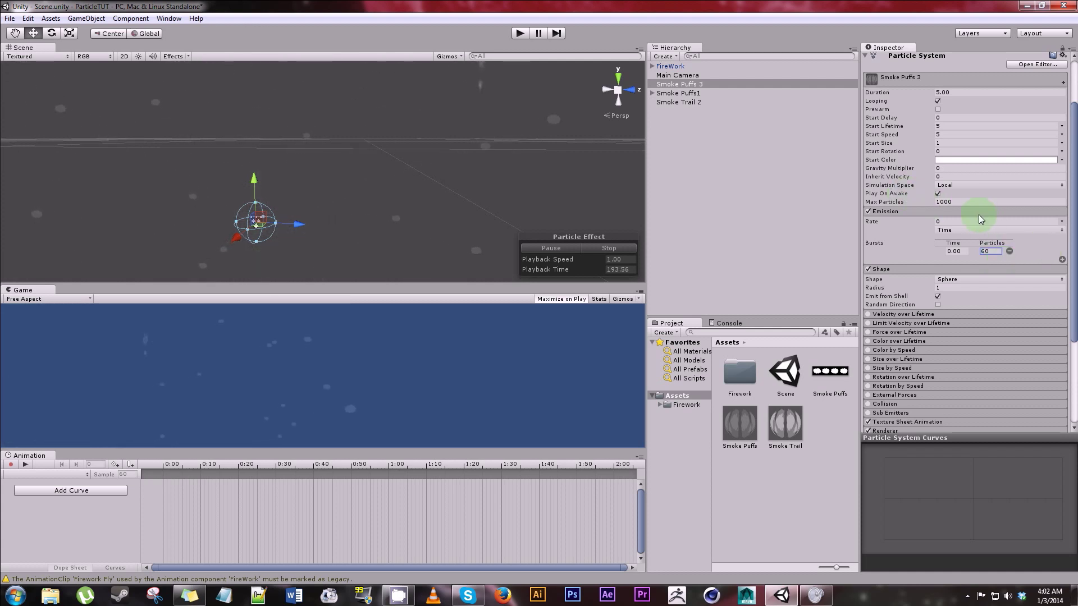
scroll(957, 223, "up", 3)
Set Duration to 1.00 and Start Delay to 3
left_click(945, 161)
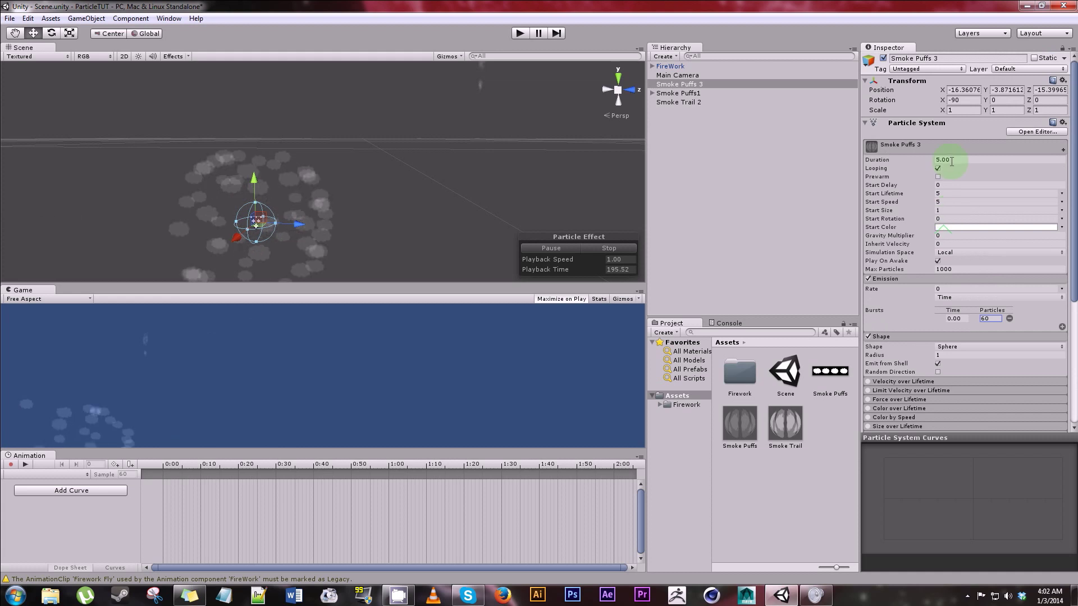
key("BackSpace")
key("BackSpace")
key("BackSpace")
key("BackSpace")
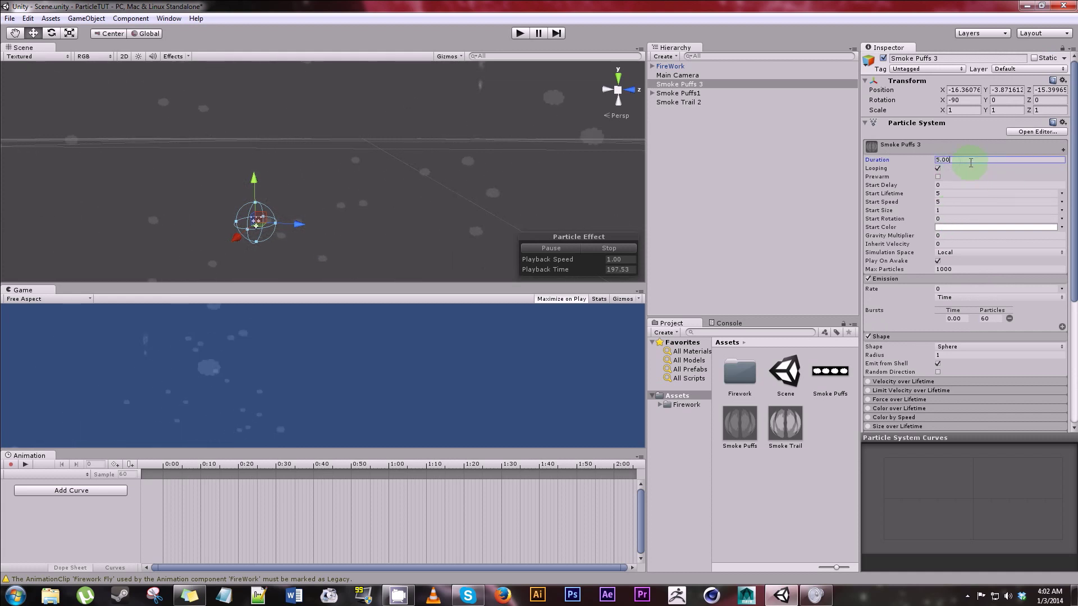
type("1.00")
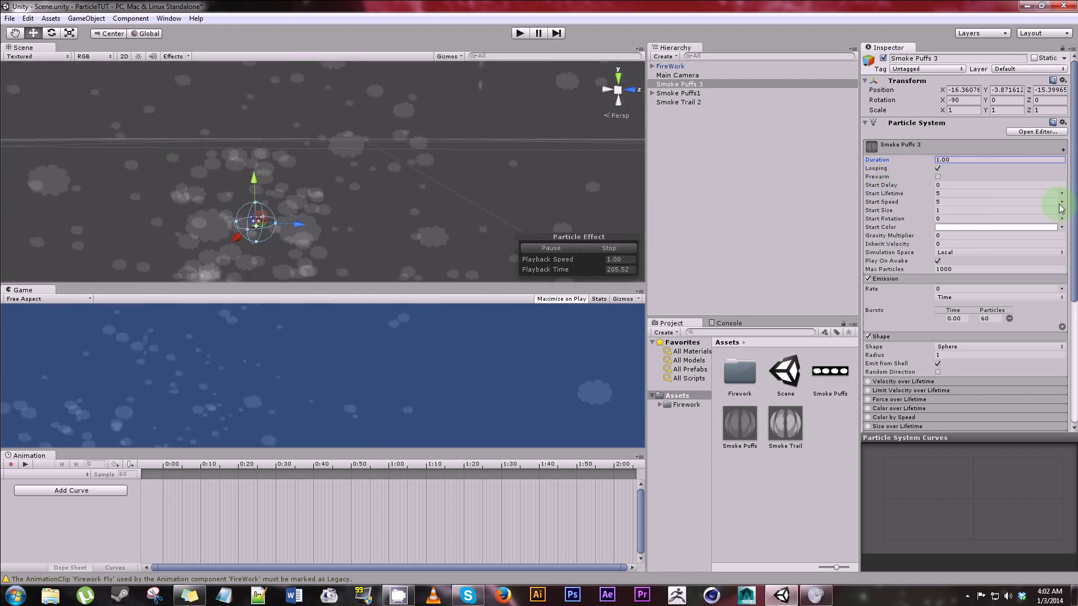
left_click(940, 184)
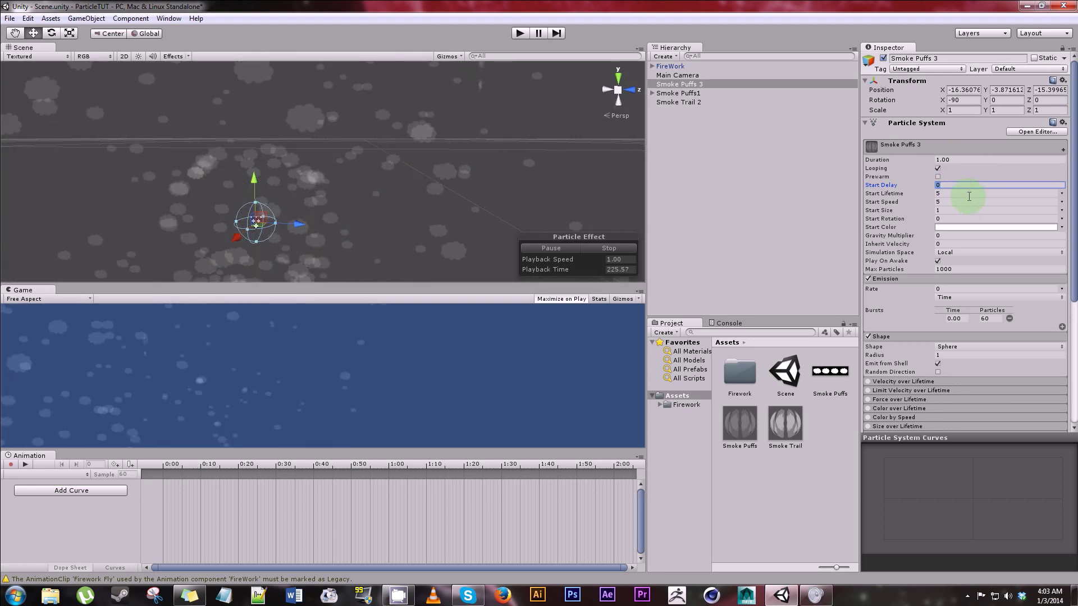
type("3")
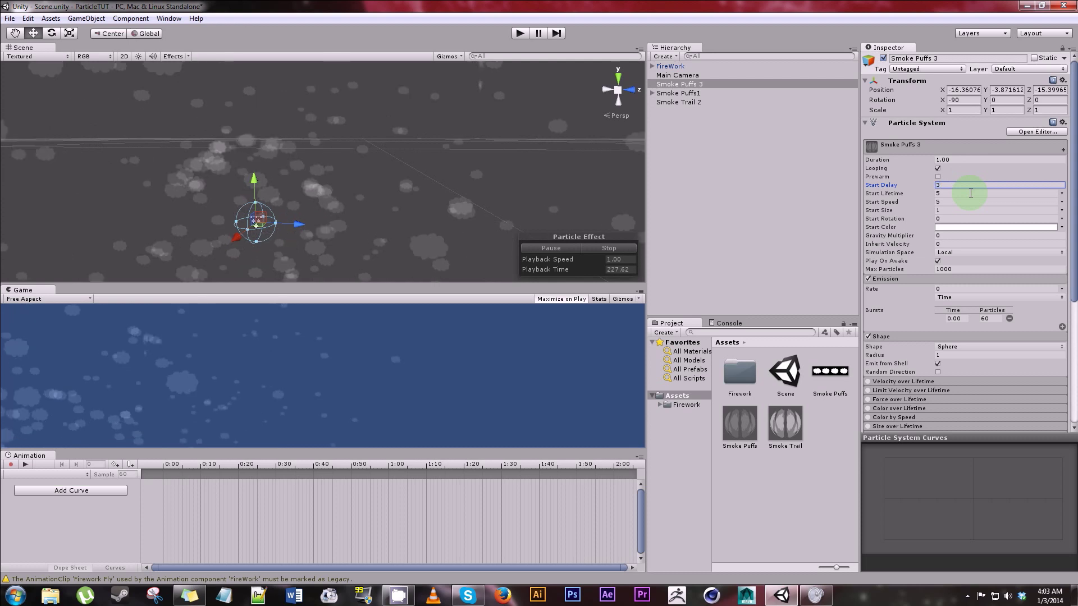
Make Start Lifetime random between two constants, 0.5 to 0.9
left_click(961, 193)
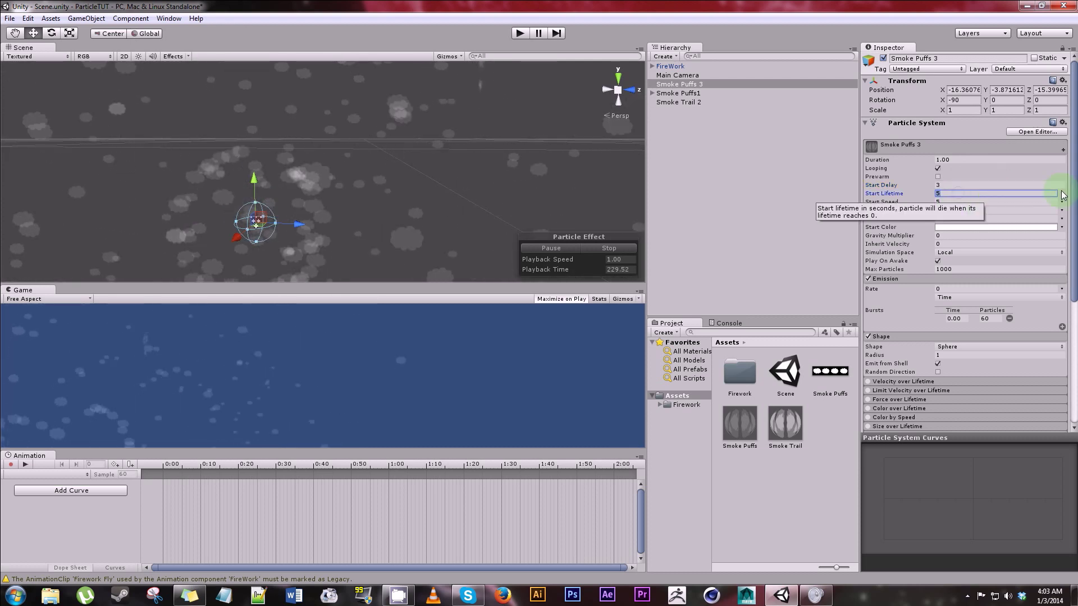
left_click(1062, 194)
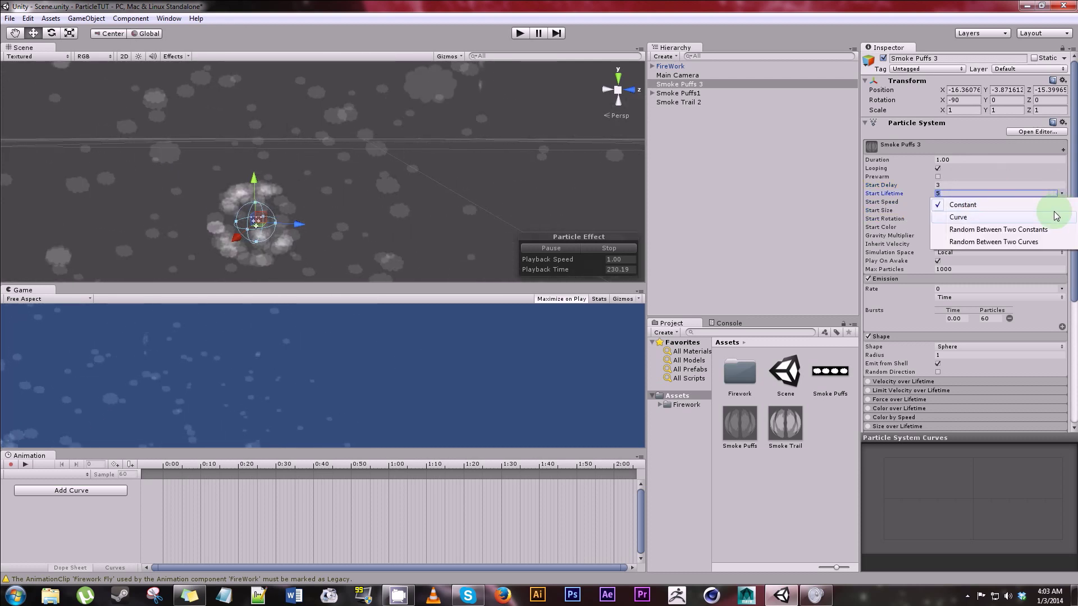
left_click(982, 228)
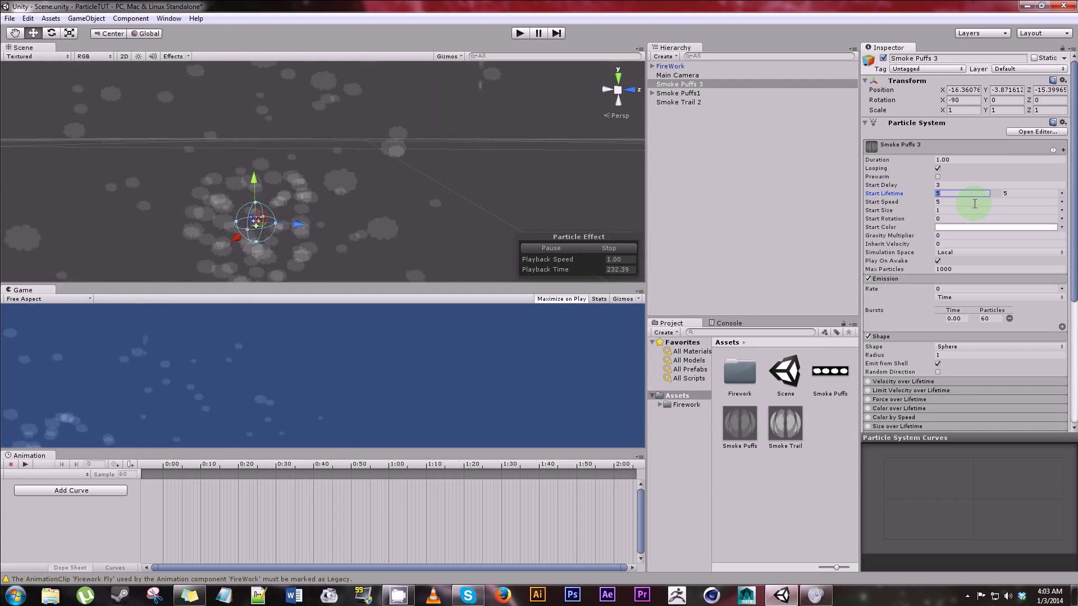
type(".5")
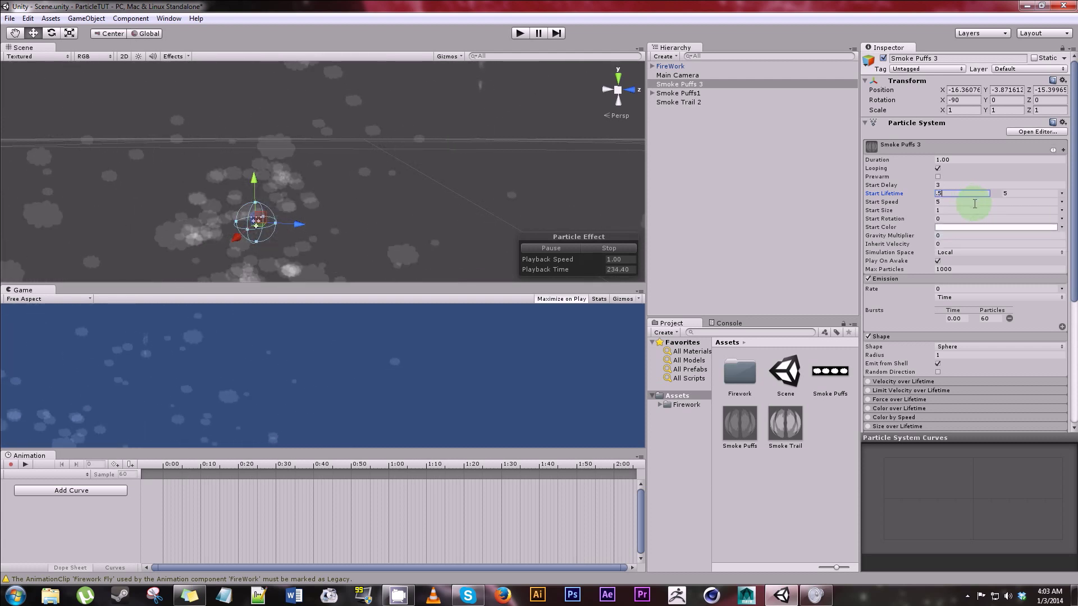
key("Tab")
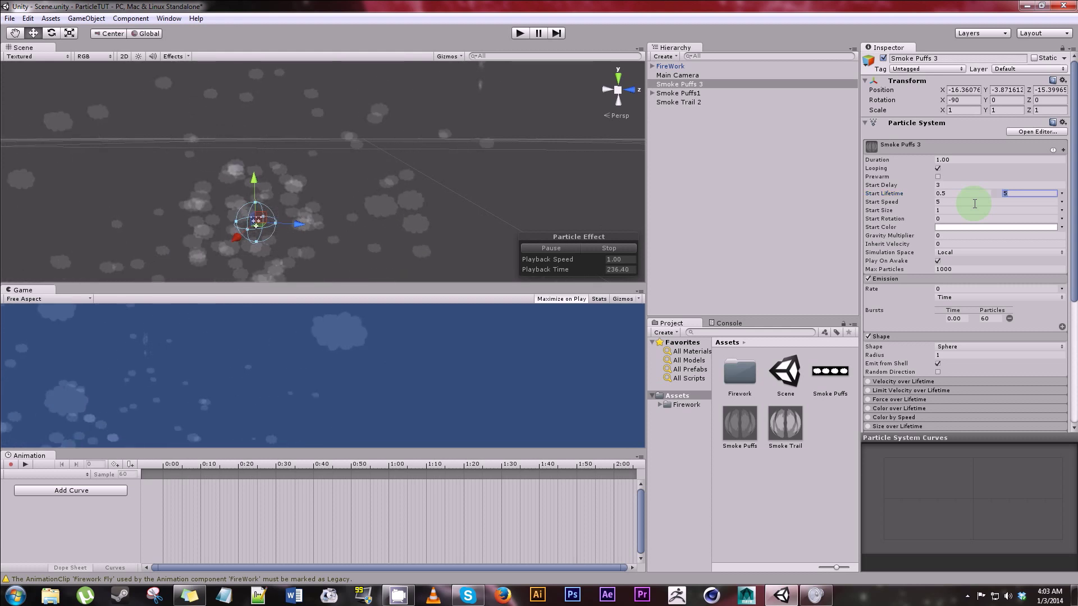
key("BackSpace")
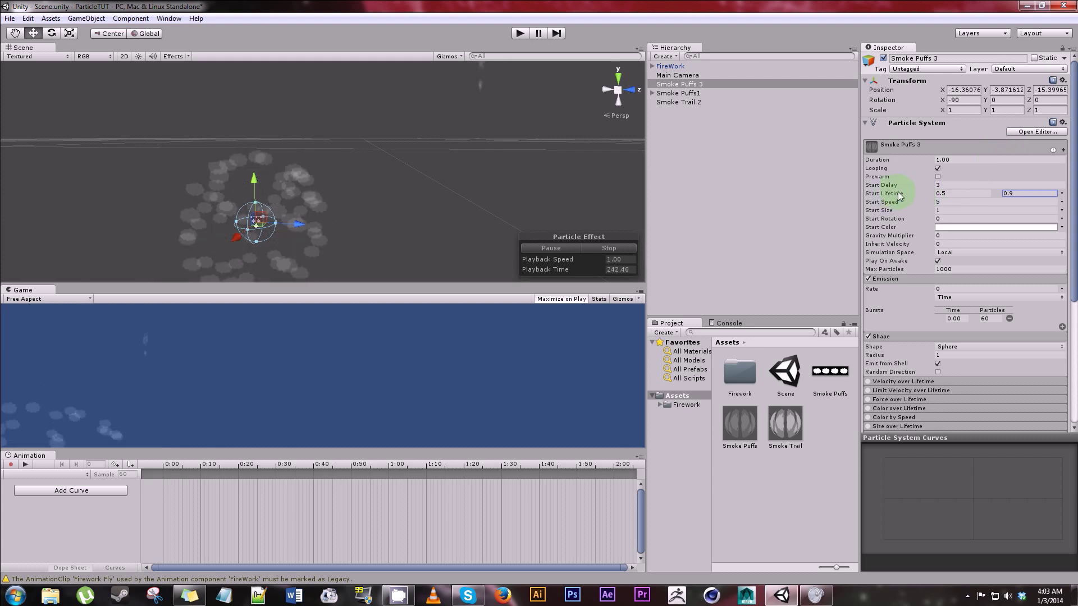
left_click(951, 203)
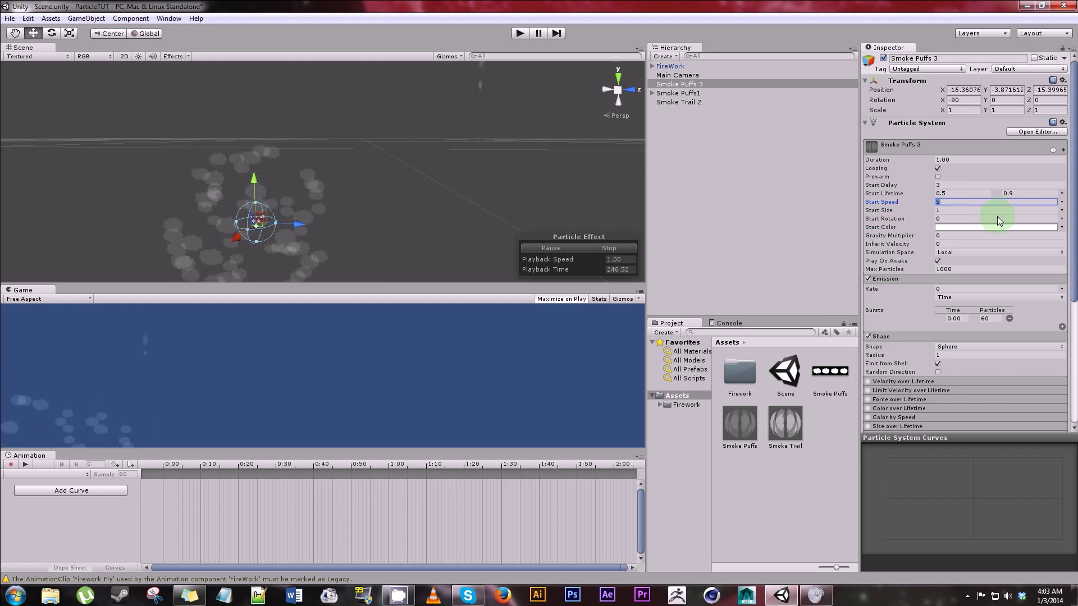
Set Start Speed to 6 and Start Size to random between 0 and 2
type("6")
key("Tab")
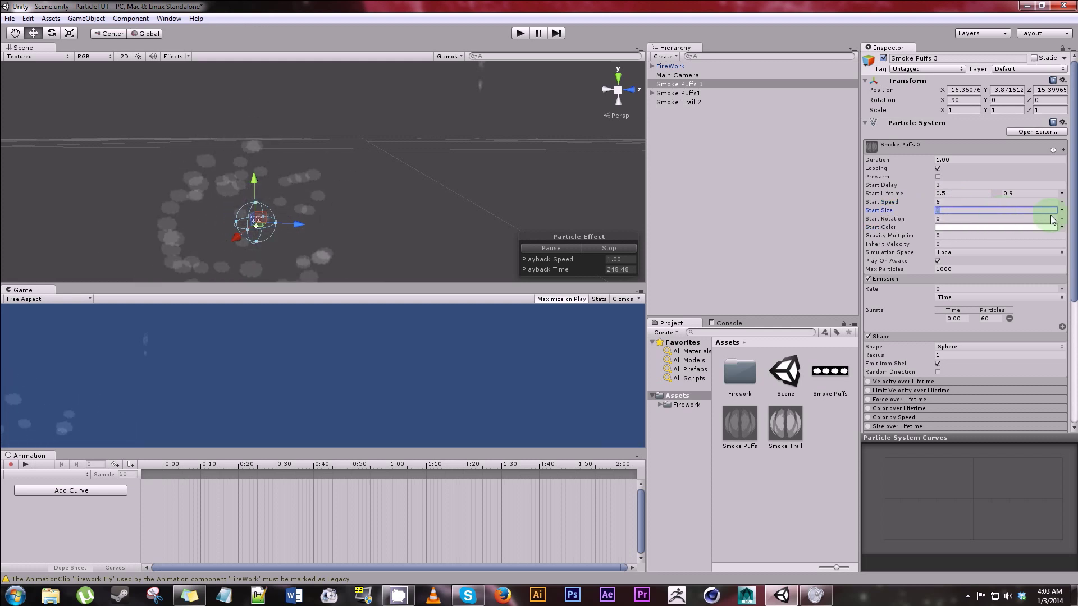
left_click(1061, 211)
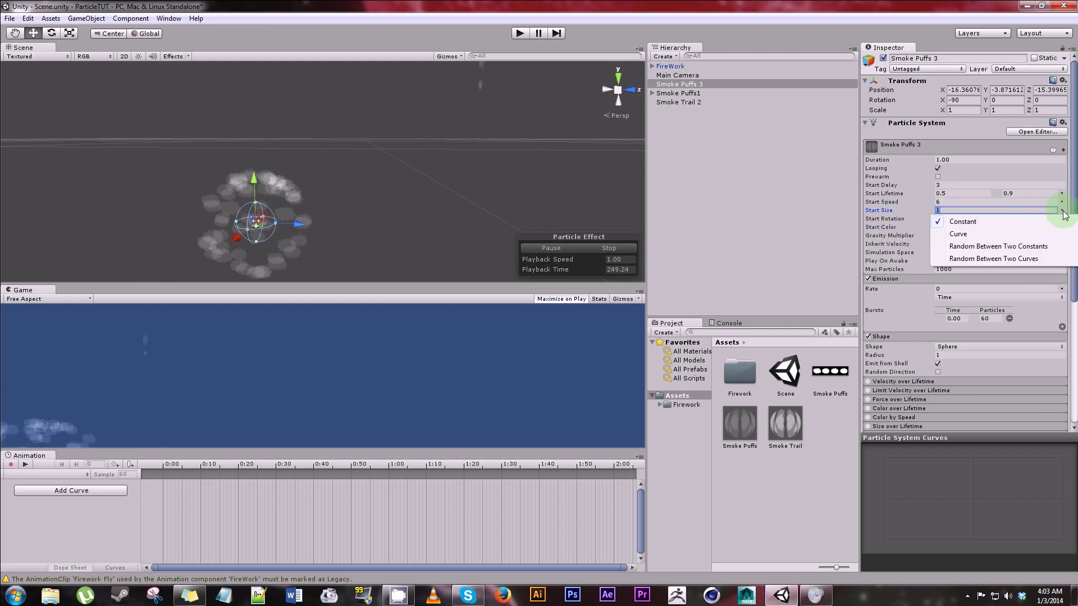
left_click(1041, 247)
left_click(1016, 212)
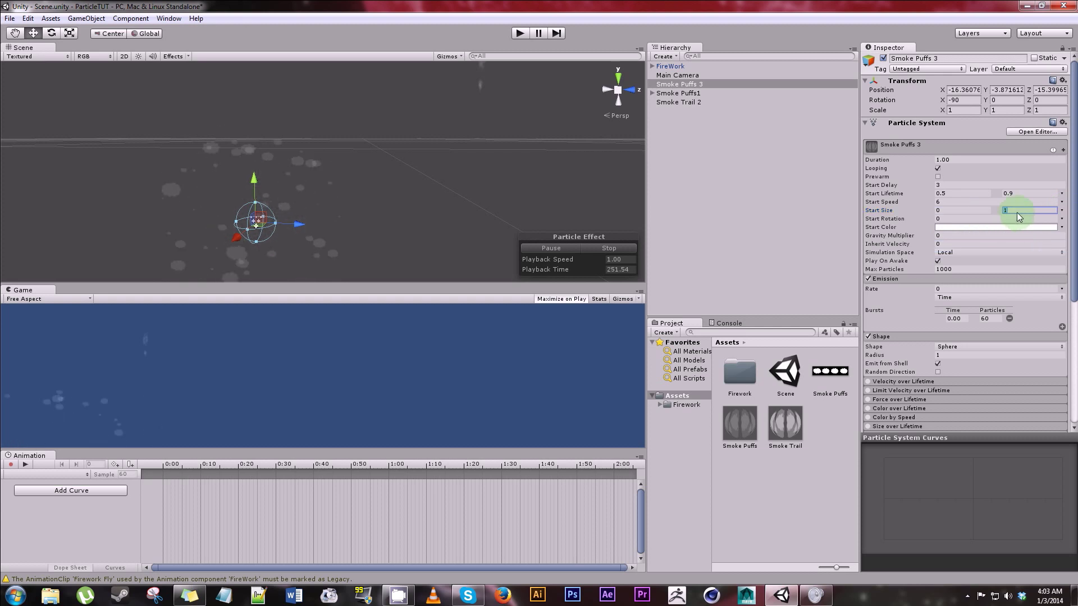
type("2")
key("Tab")
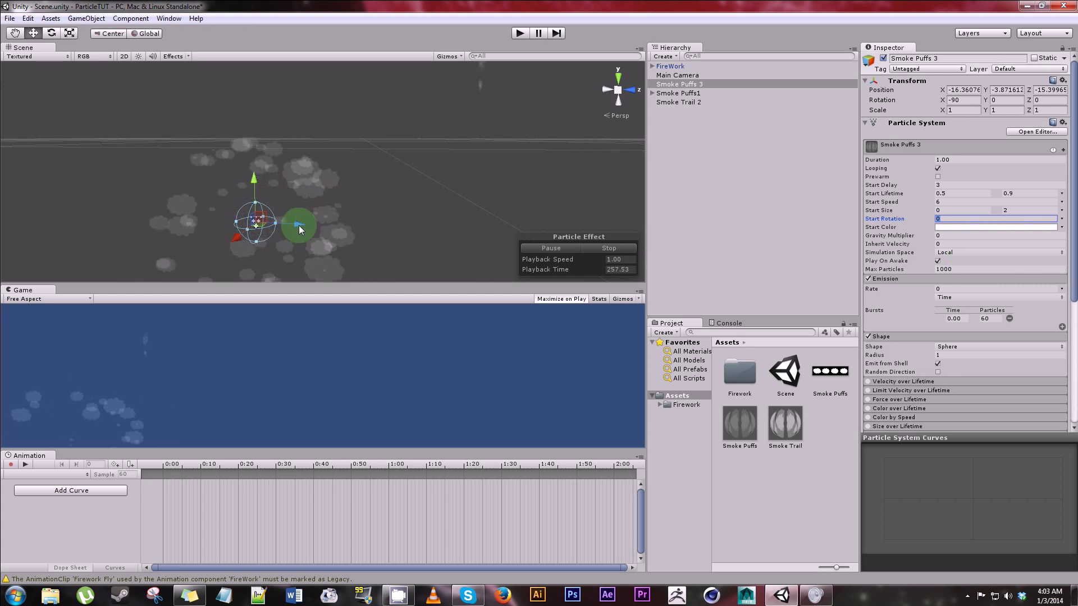
Move Smoke Puffs 3, then Smoke Trail 2, along the Z axis, and reframe Smoke Puffs 3
left_click_drag(299, 224, 597, 123)
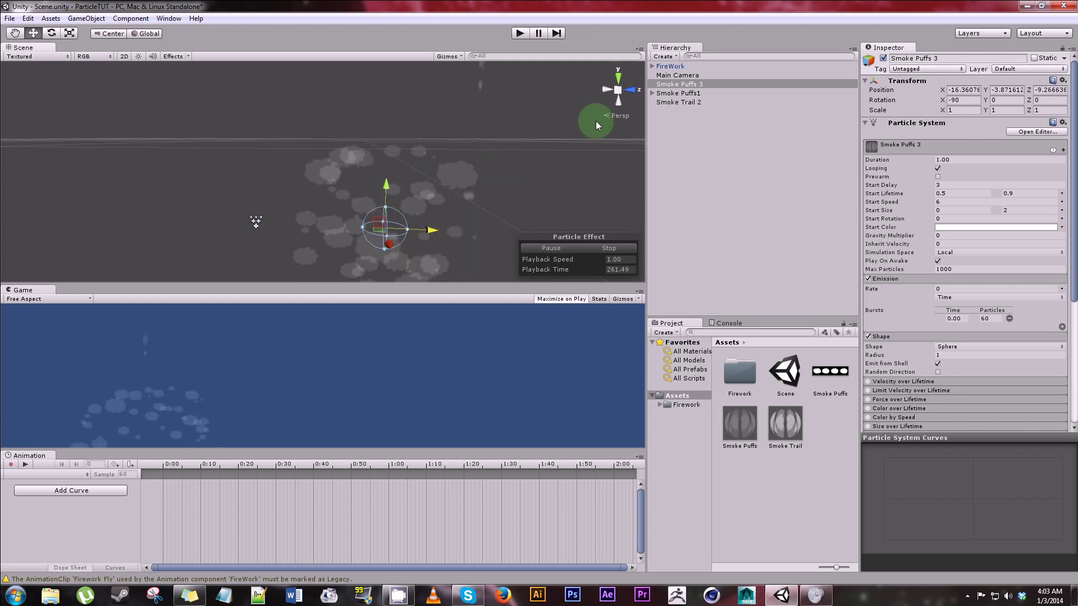
left_click(673, 103)
left_click_drag(367, 209, 421, 195)
double_click(703, 84)
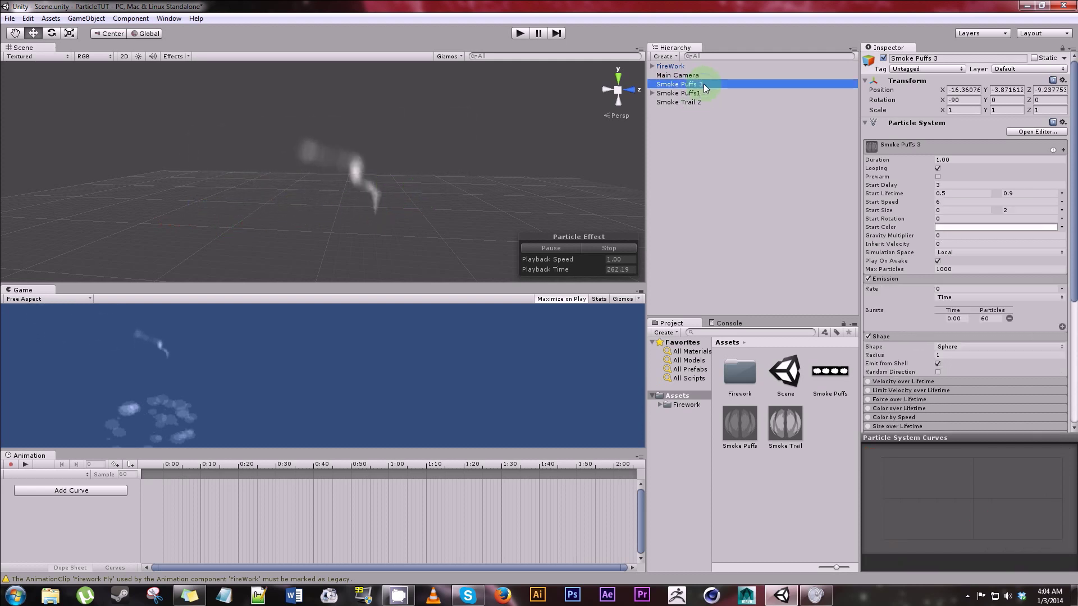
Enable Velocity over Lifetime on Smoke Puffs 3 and switch its values to Curve mode
scroll(1002, 287, "down", 2)
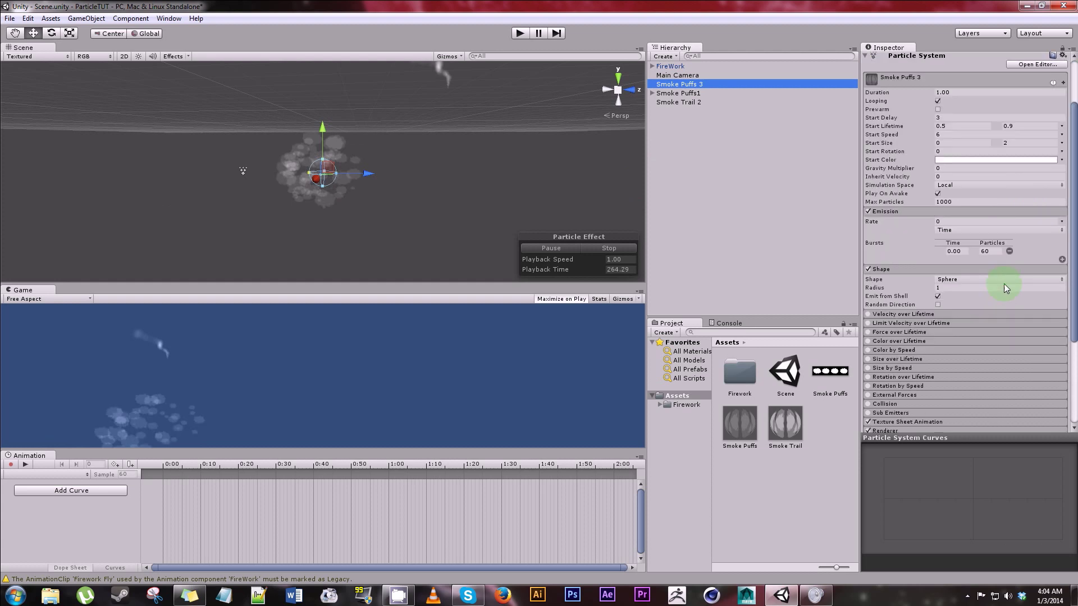
scroll(943, 314, "down", 2)
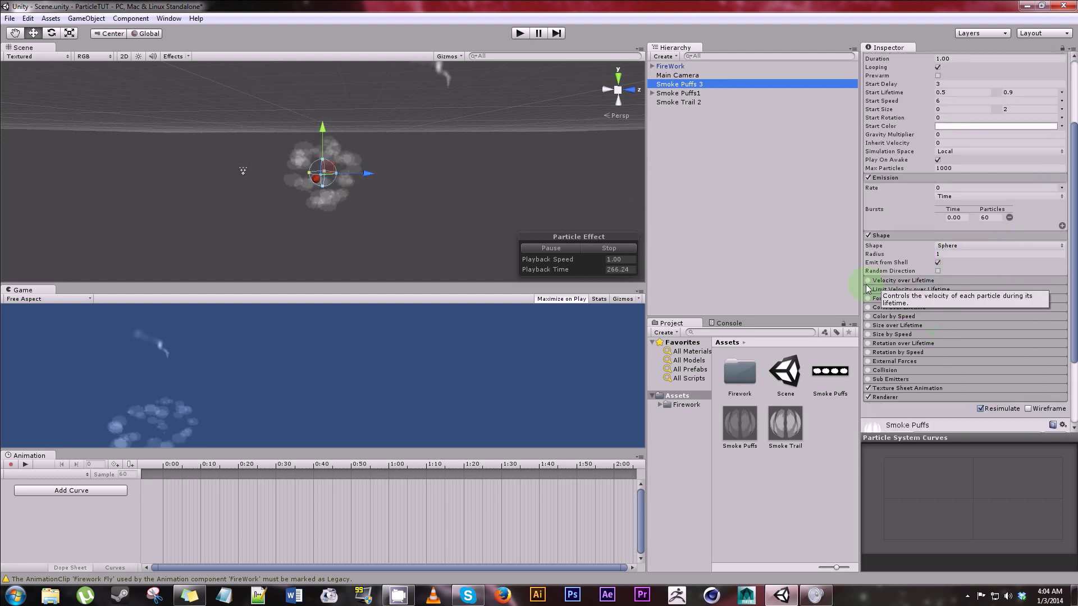
left_click(893, 283)
left_click(896, 284)
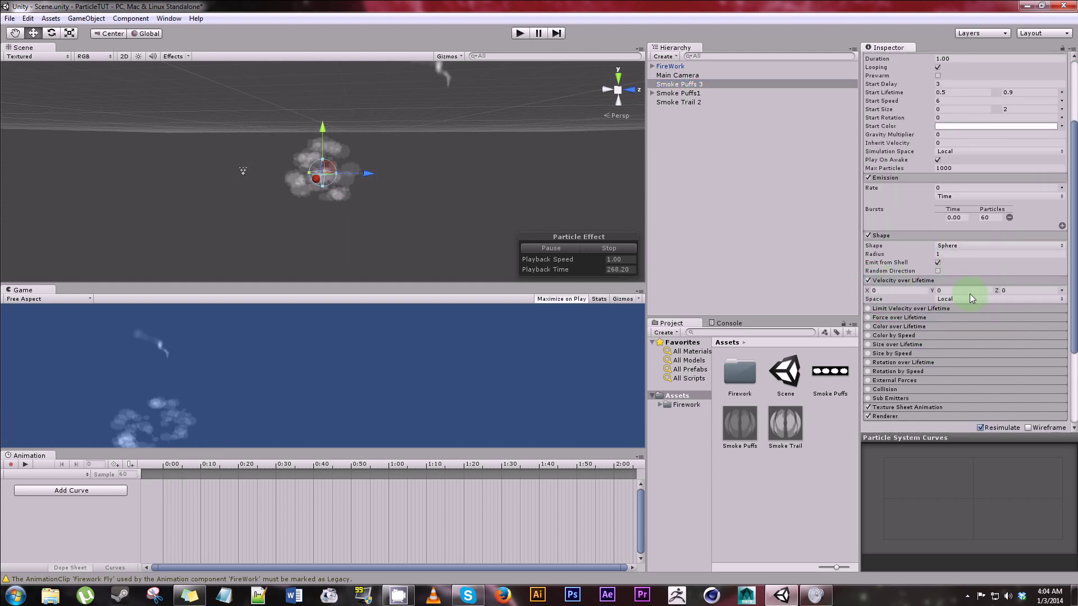
left_click(914, 290)
left_click(1062, 291)
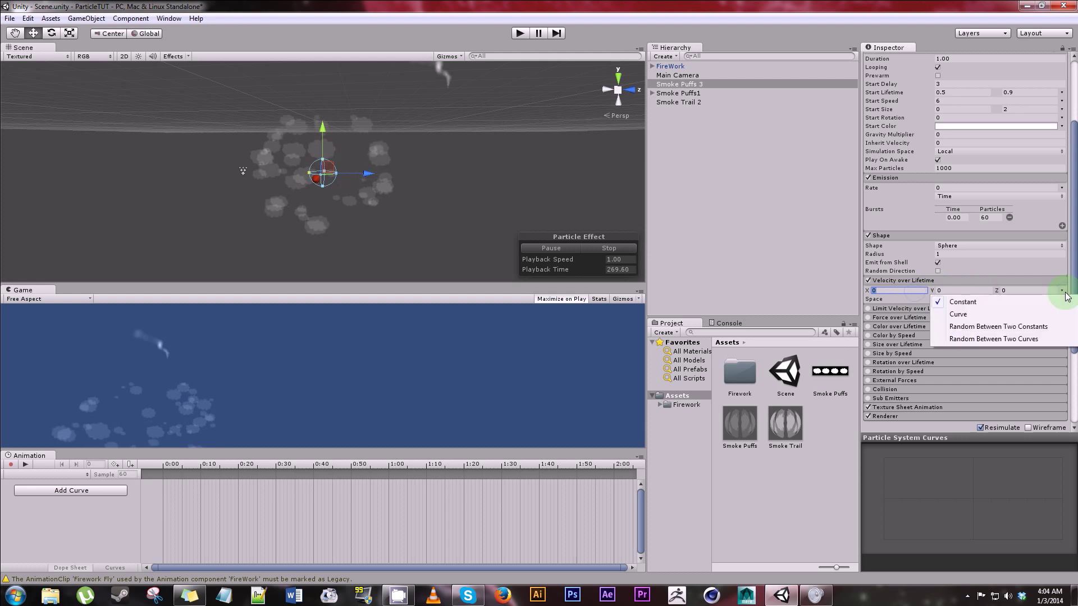
left_click(973, 317)
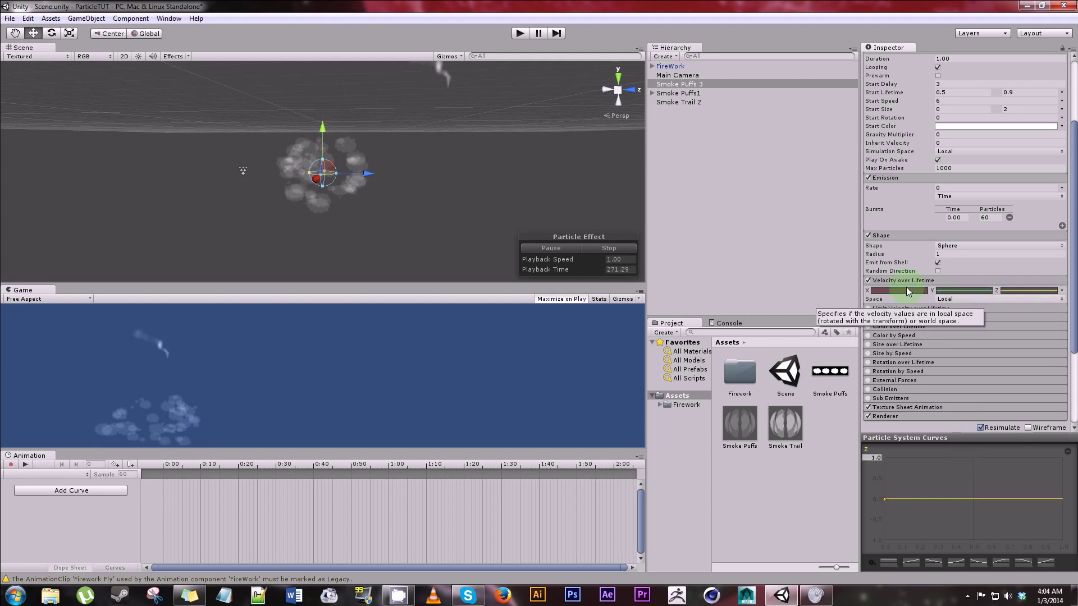
Give the X velocity a rising 0-to-1 curve and Z a falling 1-to-0 curve
left_click(909, 292)
left_click(1000, 561)
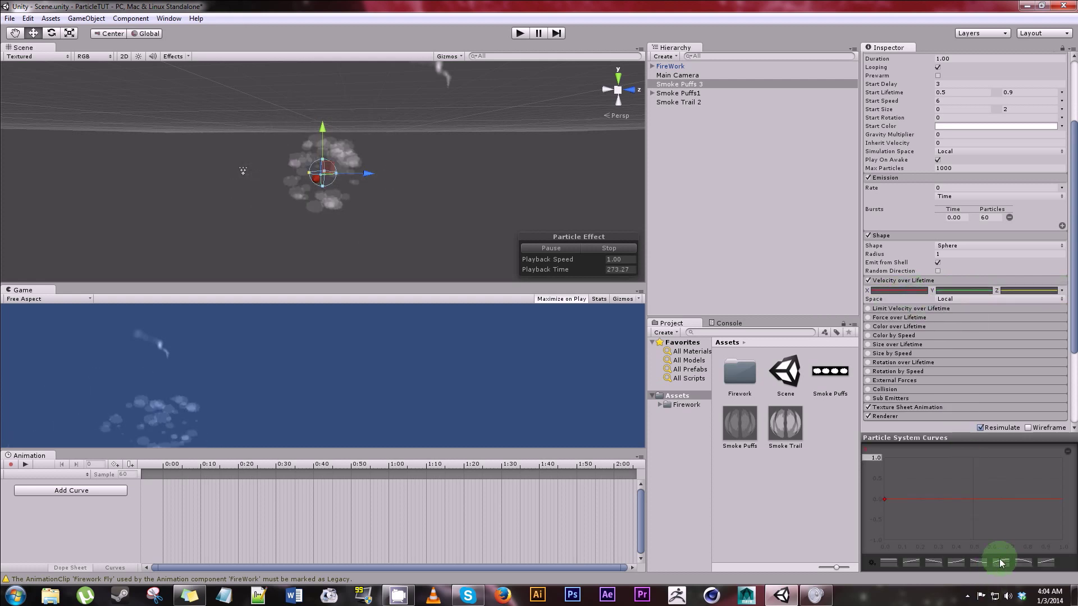
left_click(948, 290)
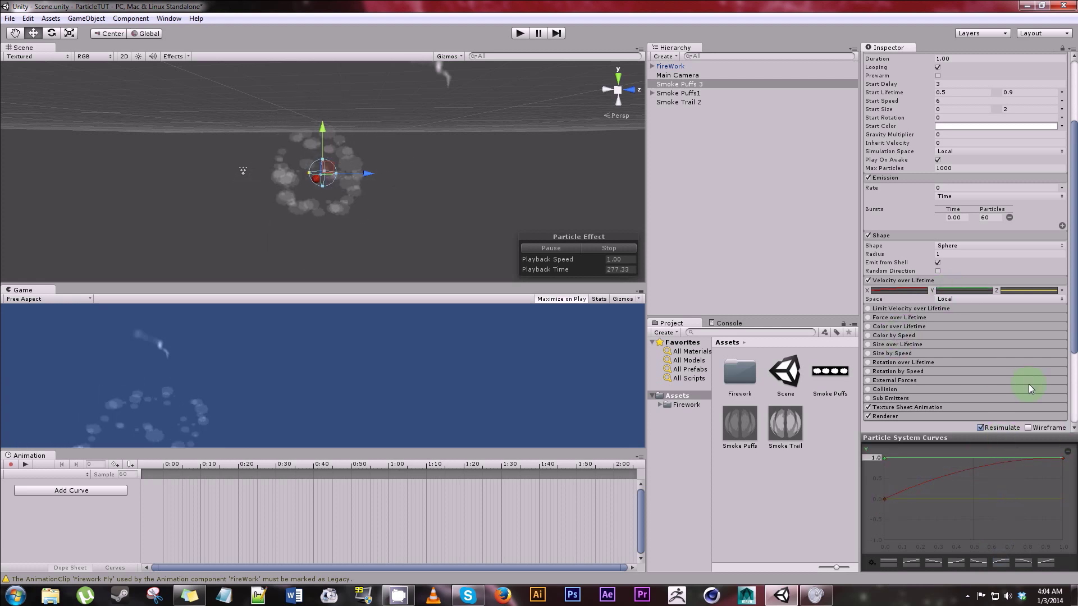
left_click(1029, 291)
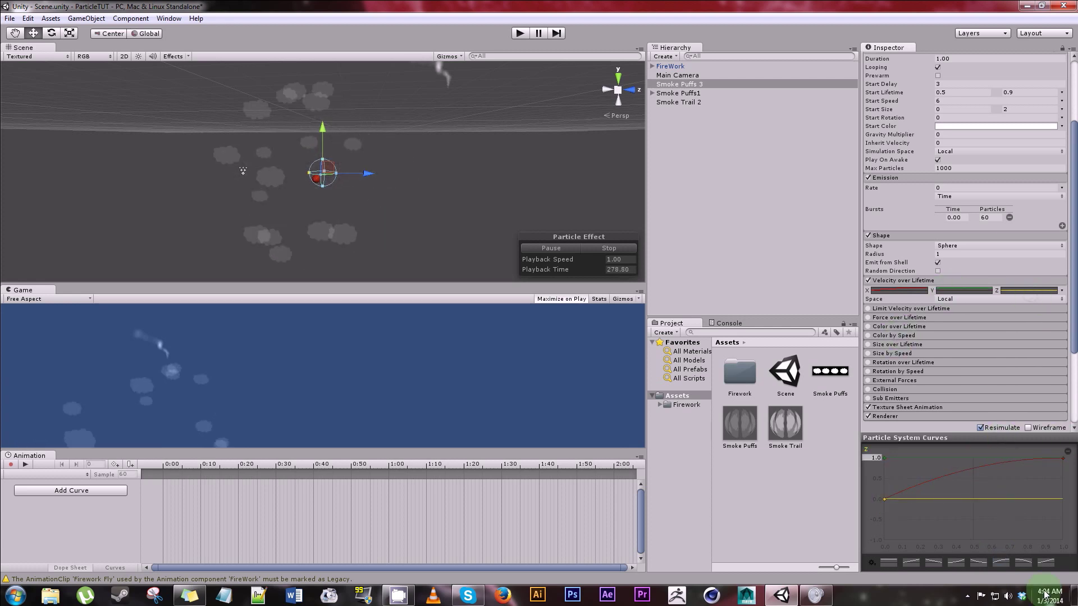
left_click(1021, 562)
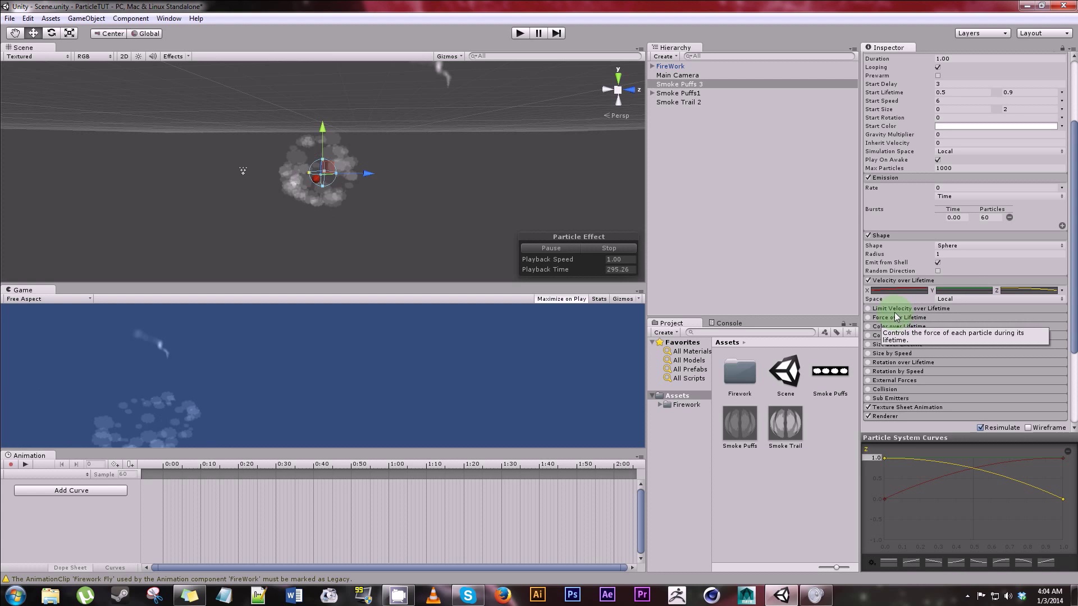
Enable Limit Velocity over Lifetime and set its Speed to 2
left_click(918, 312)
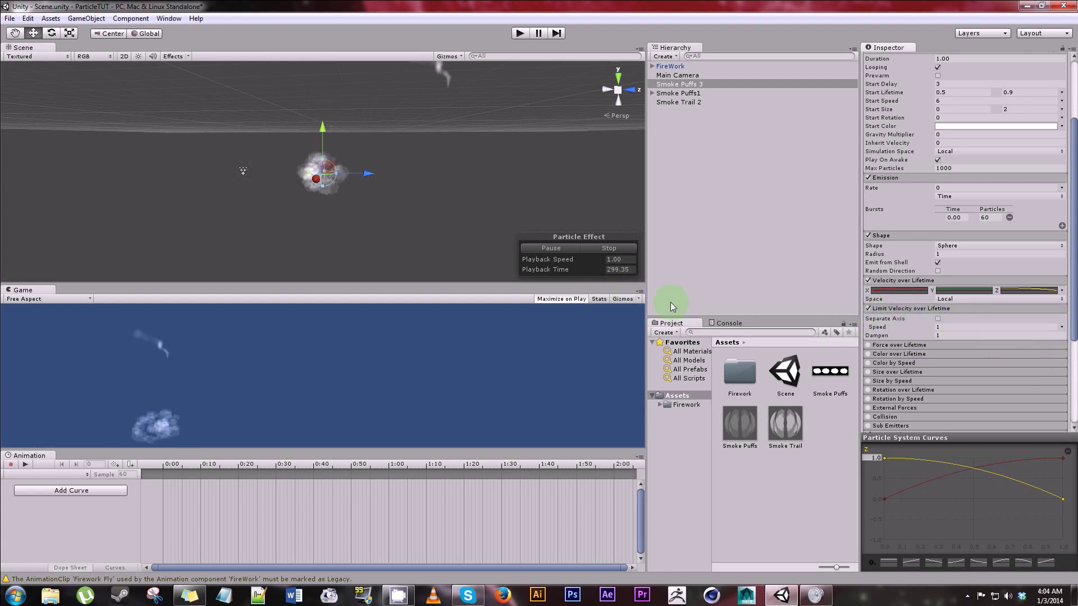
left_click(868, 309)
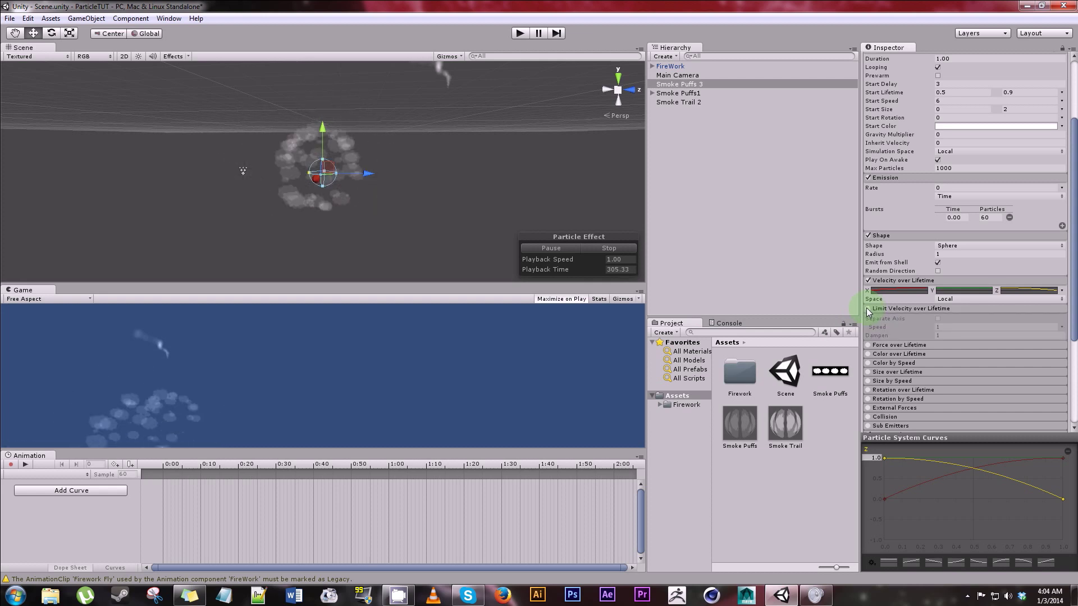
left_click(868, 309)
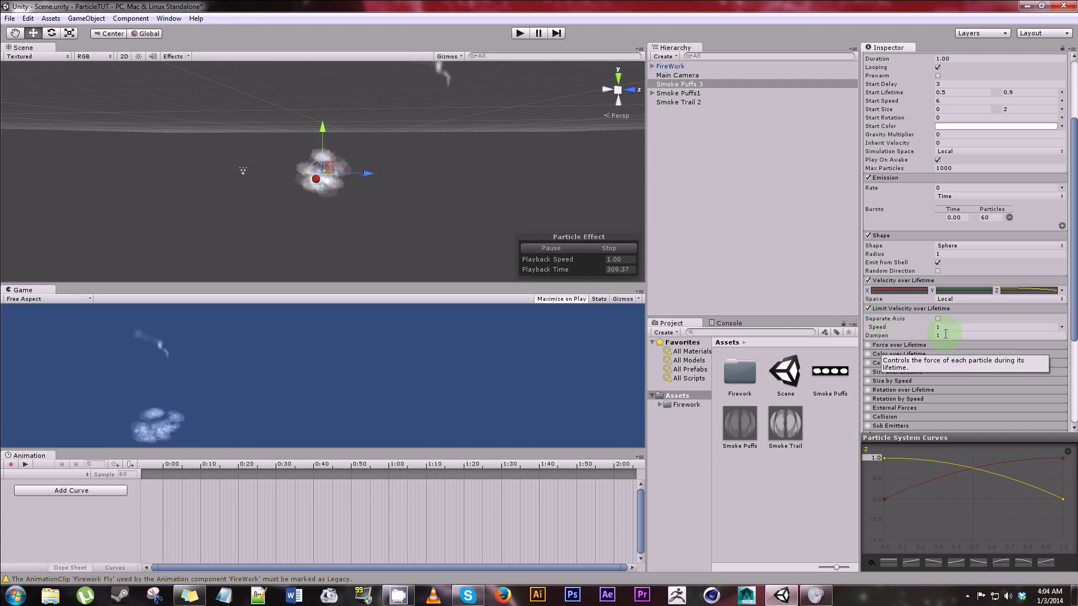
left_click(947, 325)
type("2")
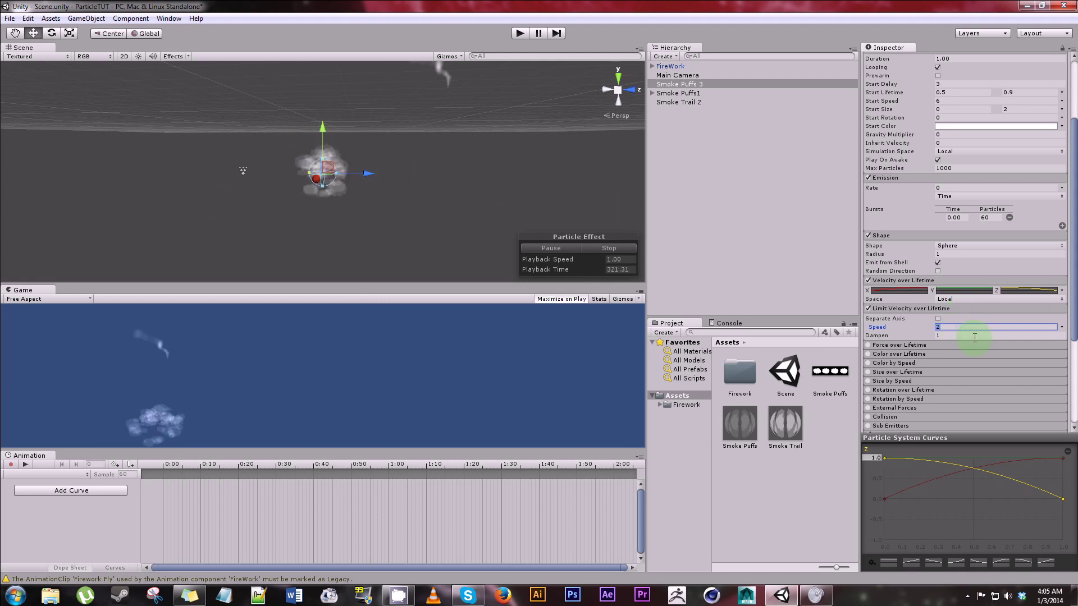
double_click(957, 326)
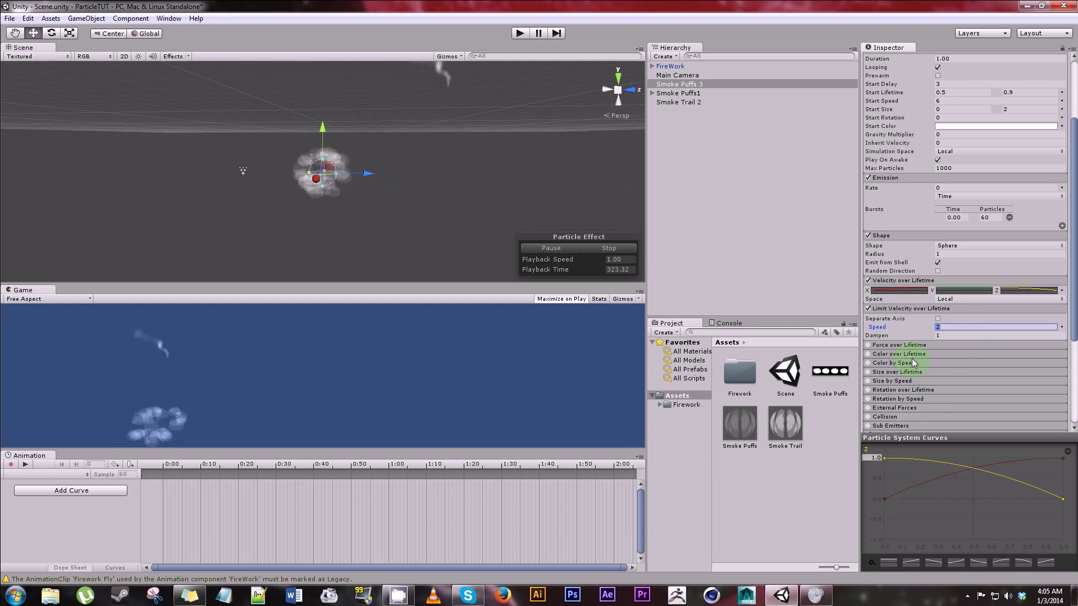
Enable Color over Lifetime and set the gradient's start colour to dark grey
scroll(911, 357, "down", 3)
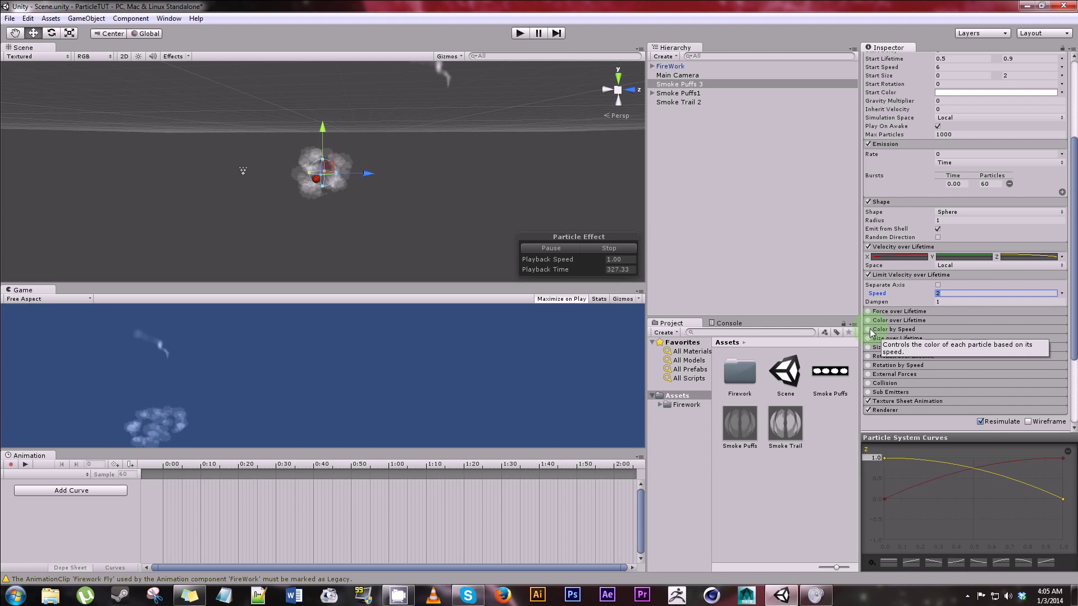
left_click(868, 320)
left_click(888, 320)
left_click(960, 330)
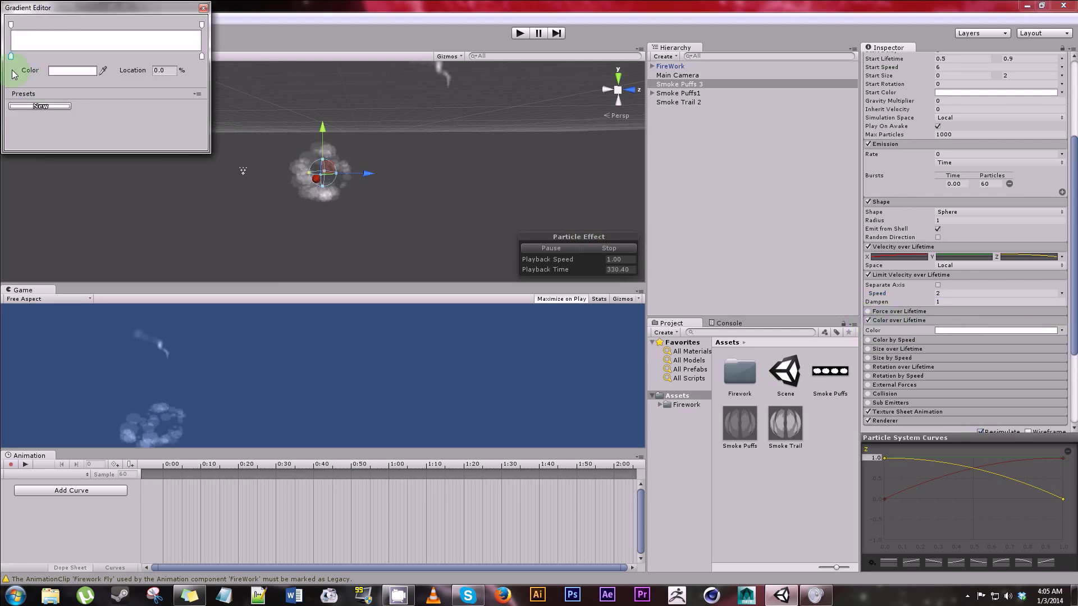
left_click(53, 71)
left_click_drag(96, 52, 116, 38)
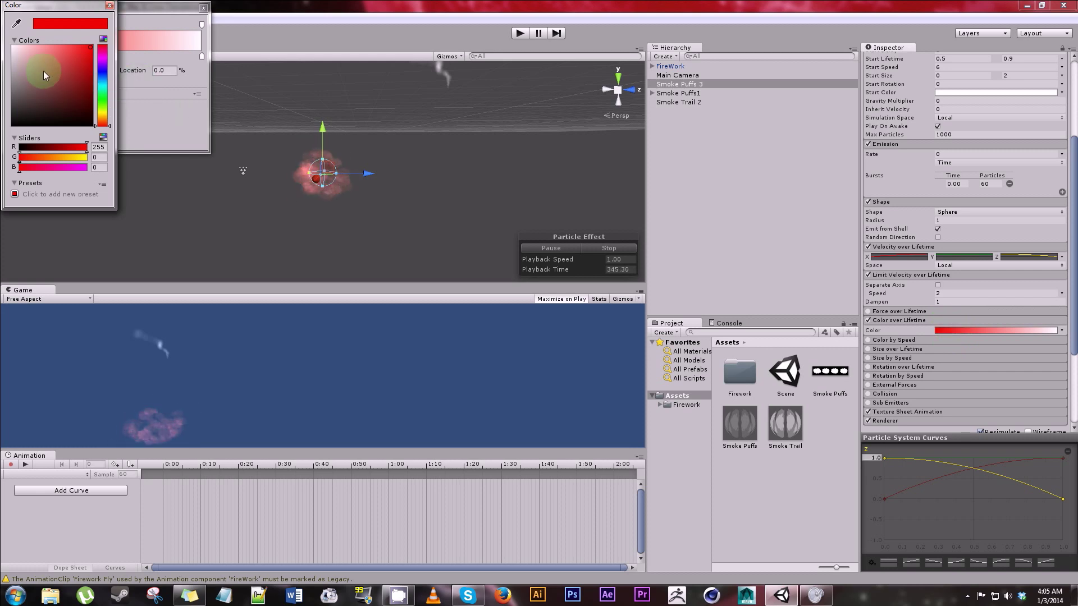
left_click(13, 110)
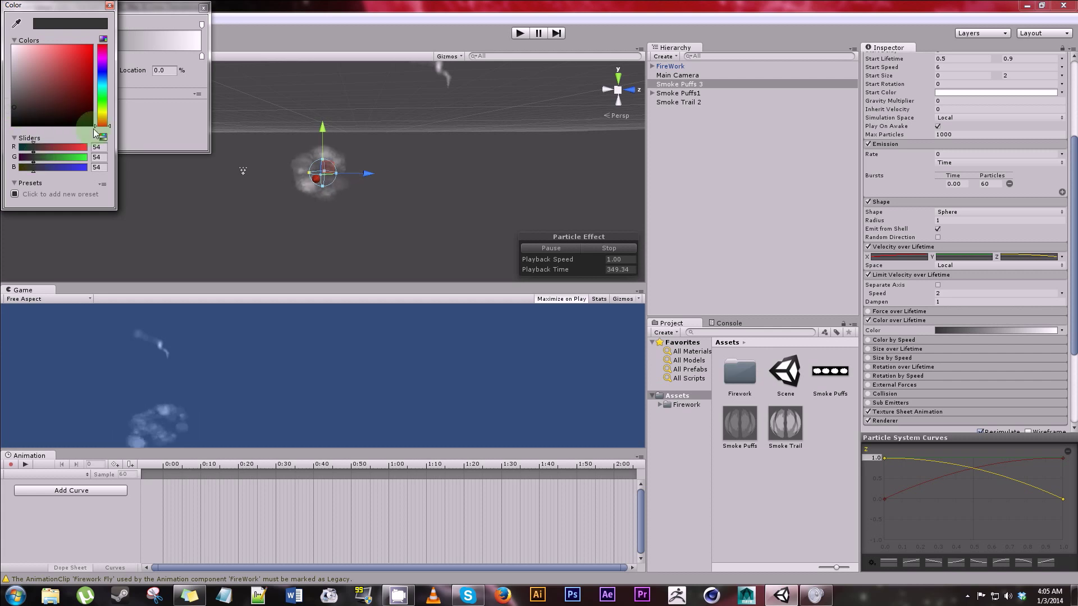
left_click(109, 6)
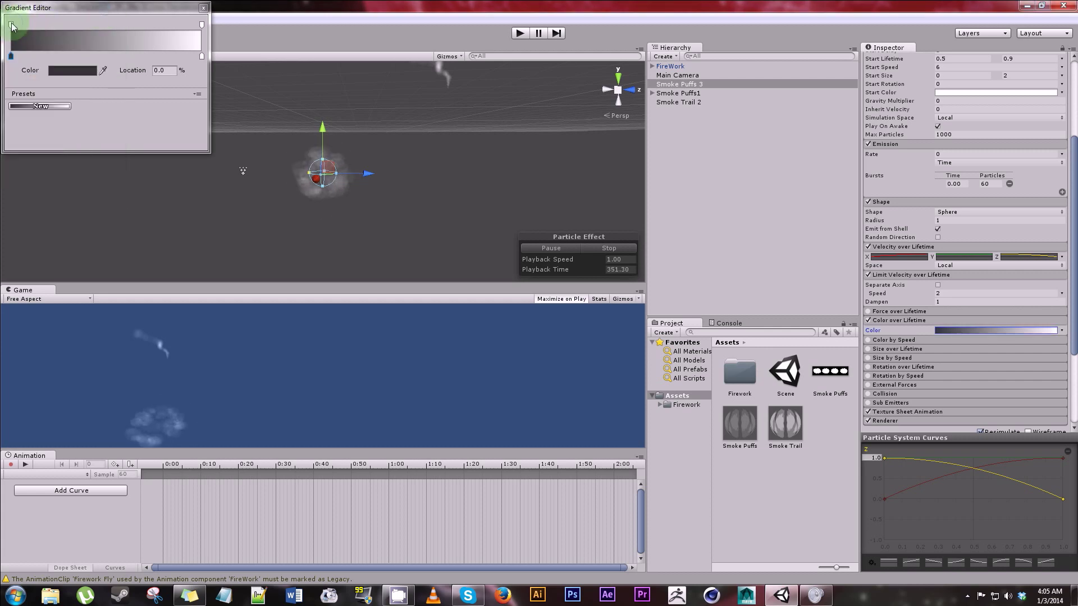
Make the gradient fade partly transparent toward the end, with a middle alpha key of 189 near 50.9%
left_click(12, 25)
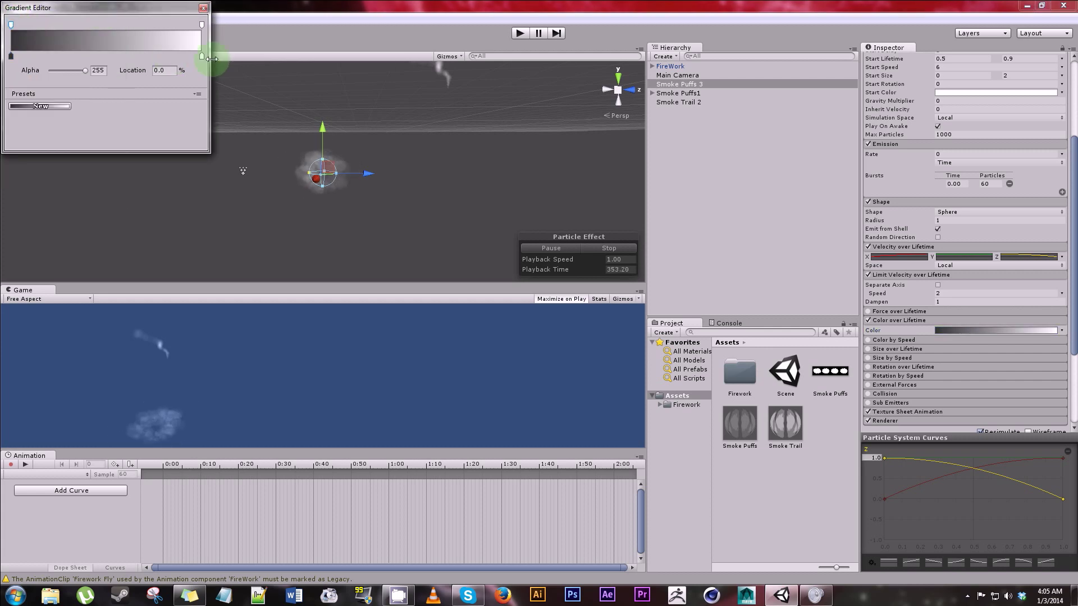
left_click(202, 25)
left_click_drag(84, 69, 73, 70)
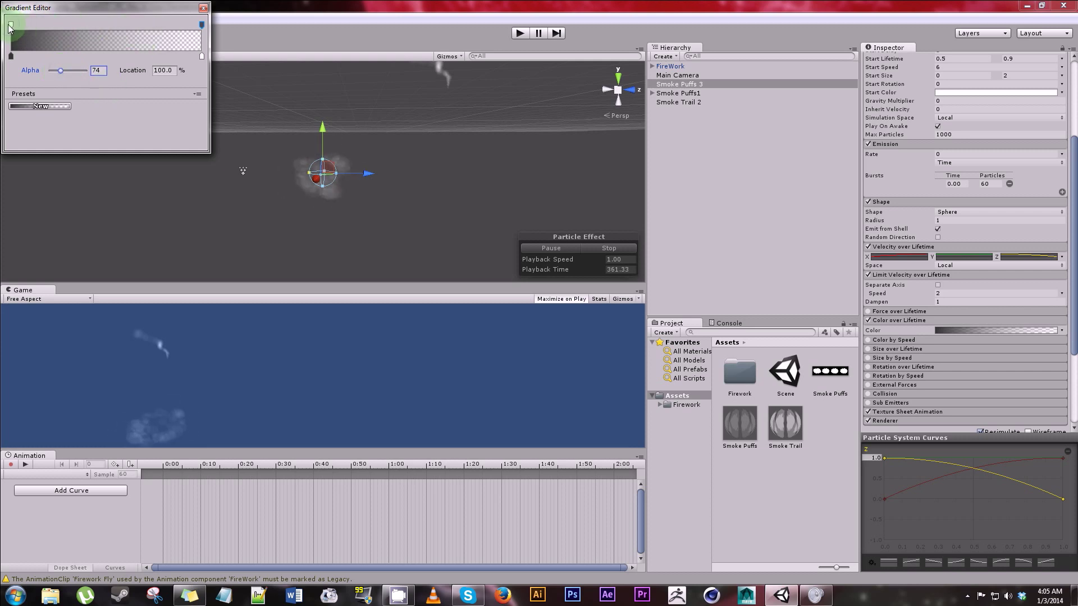
left_click(93, 25)
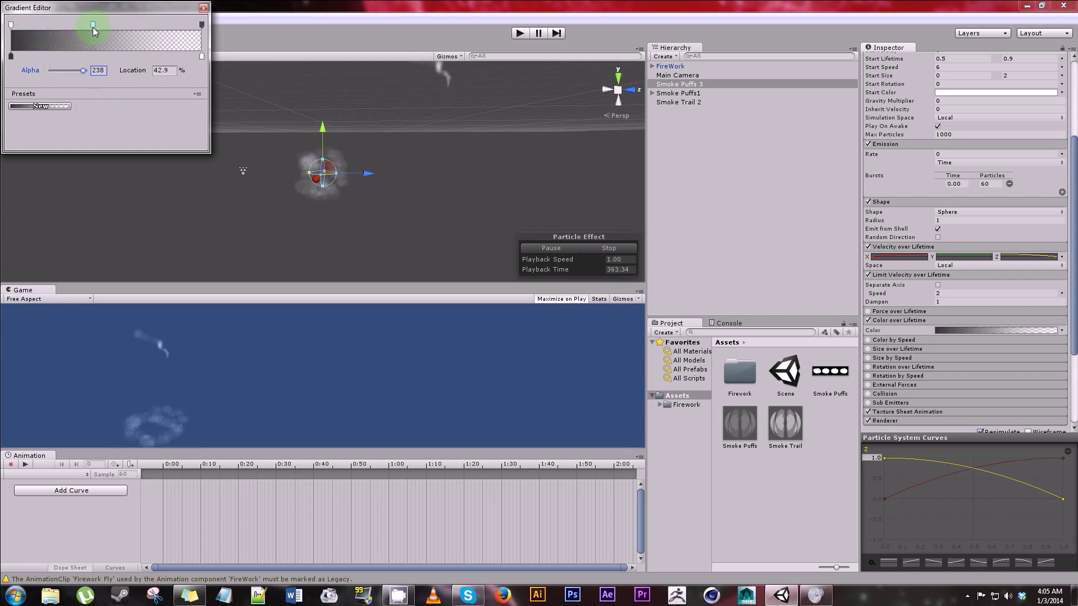
left_click(74, 70)
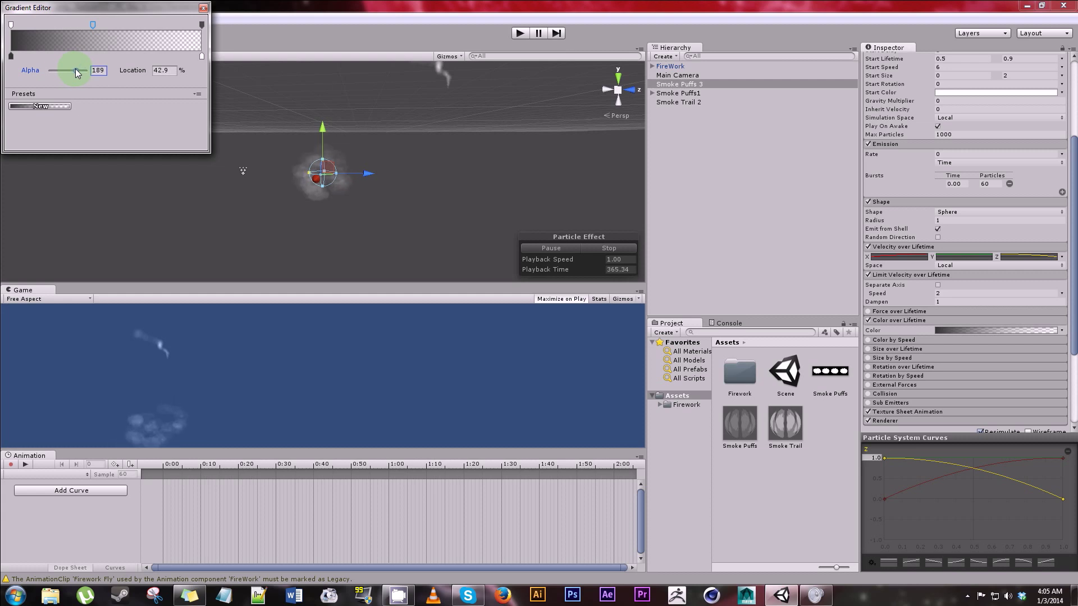
left_click_drag(93, 25, 108, 26)
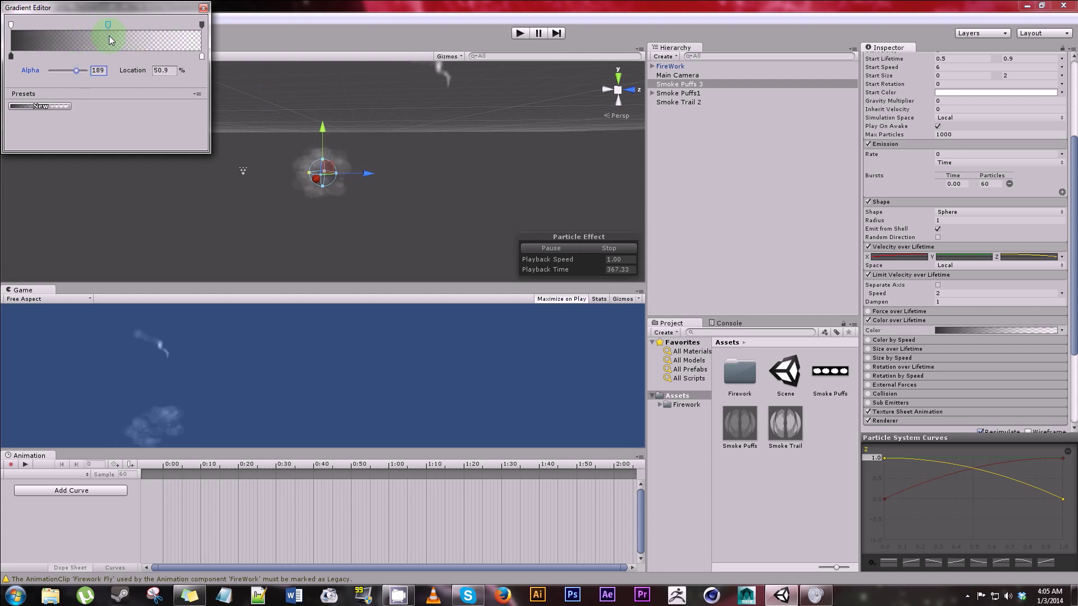
left_click(204, 9)
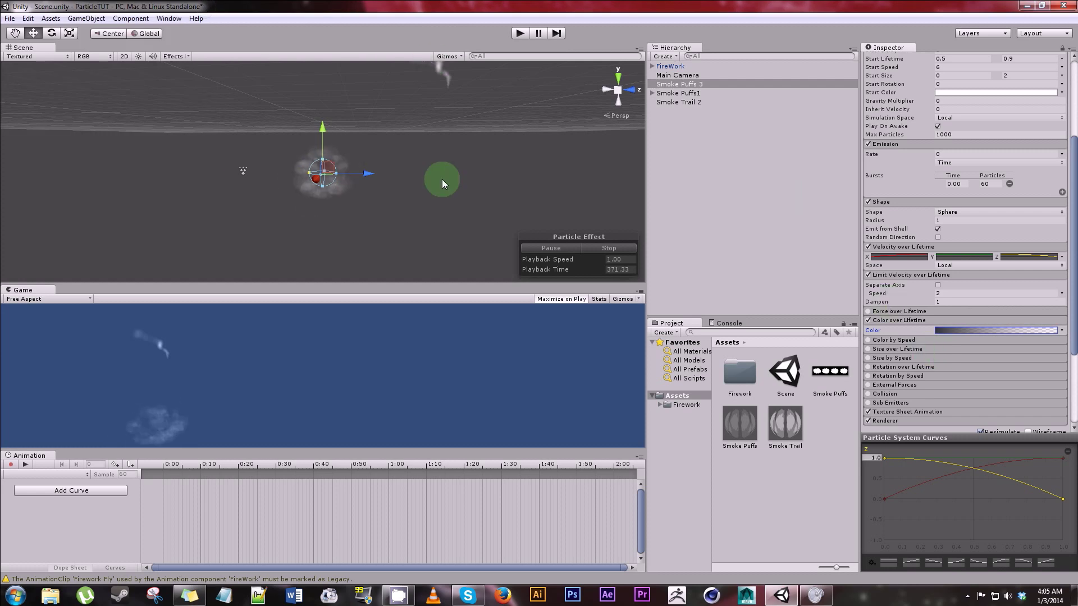
scroll(386, 166, "up", 5)
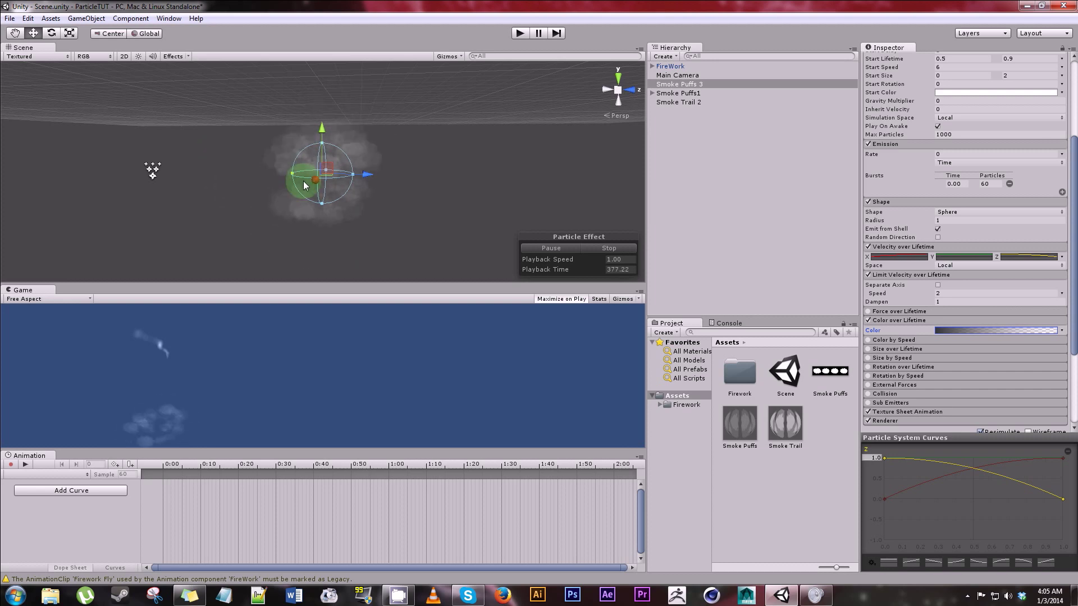
Enable Rotation over Lifetime and set Angular Velocity to 120
left_click(868, 367)
left_click(910, 365)
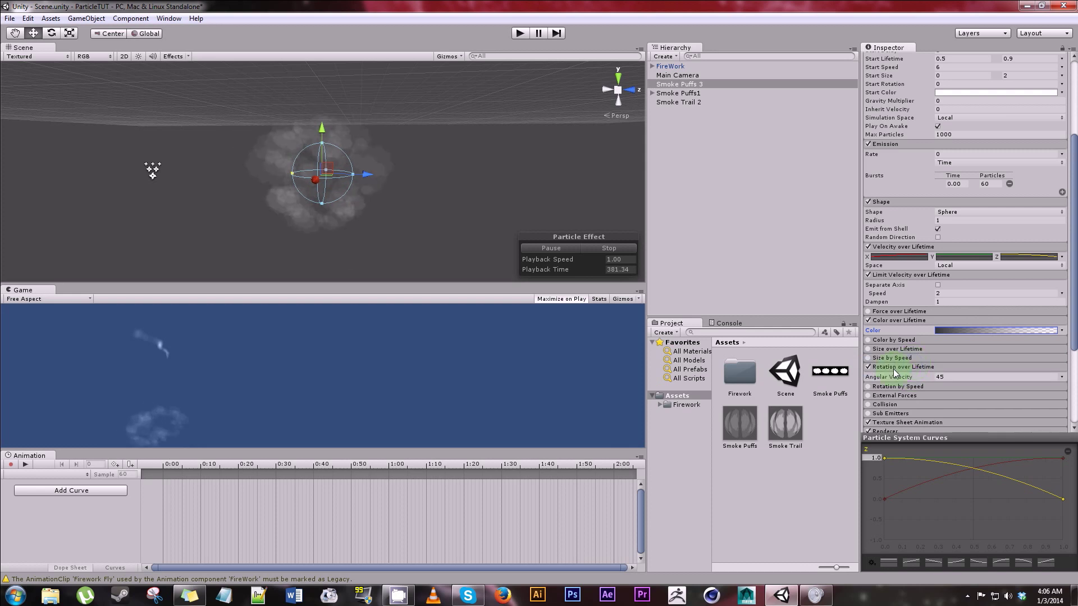
left_click(868, 367)
left_click(868, 367)
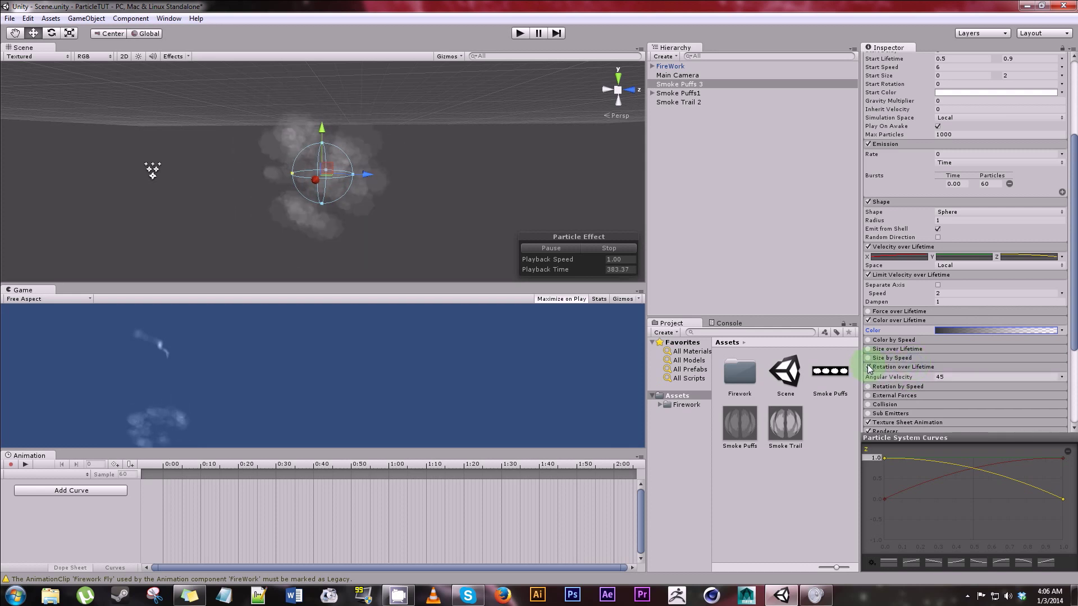
left_click(868, 367)
left_click(868, 367)
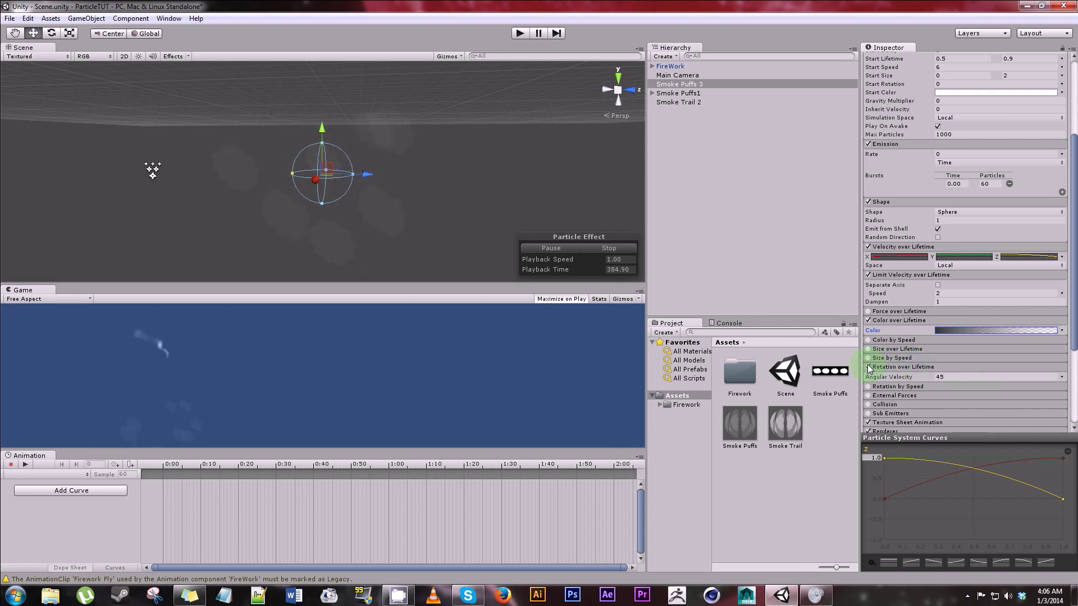
left_click(954, 374)
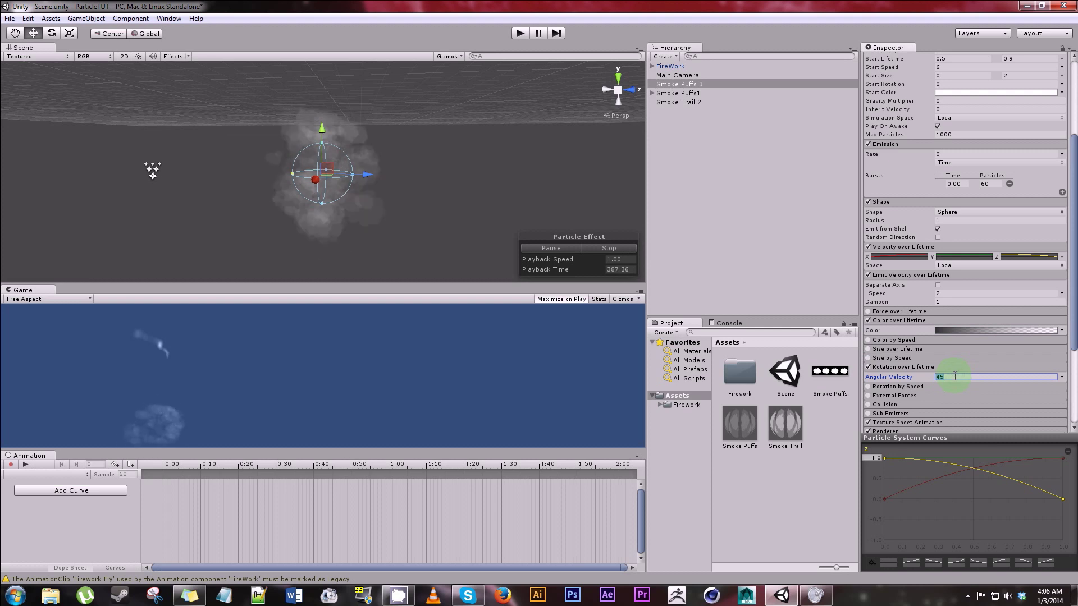
type("120")
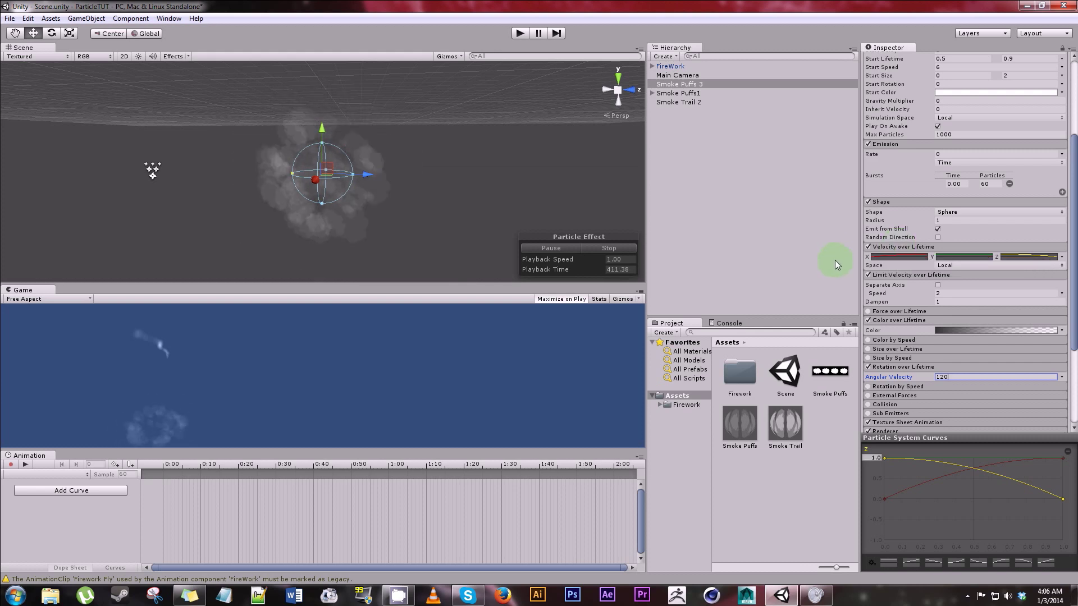
Scroll the Inspector and select the Smoke Puffs1 particle system
scroll(935, 314, "down", 5)
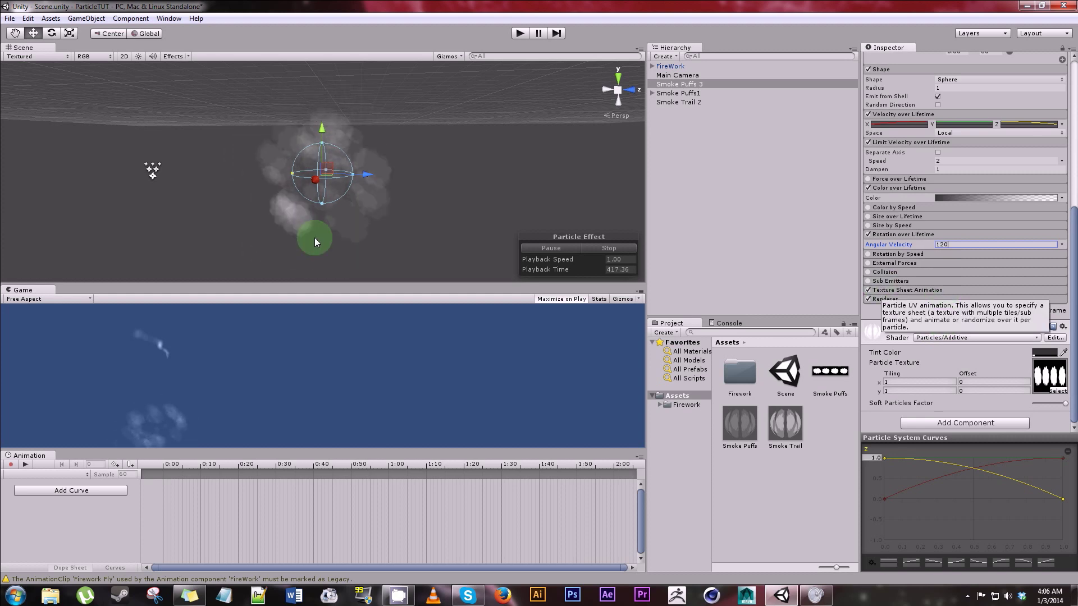
scroll(327, 187, "down", 5)
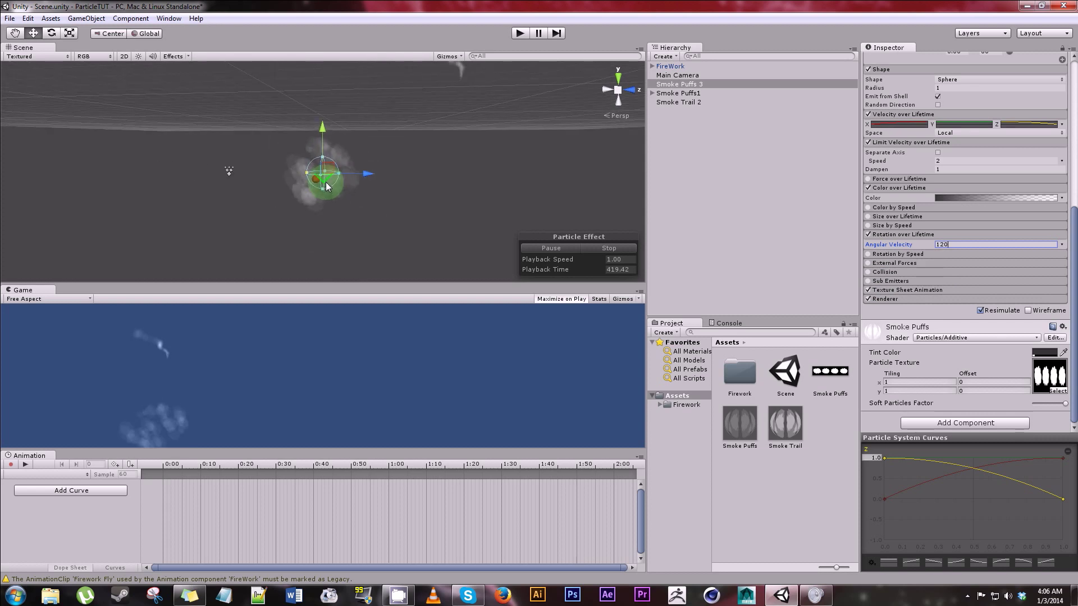
left_click(702, 94)
double_click(708, 92)
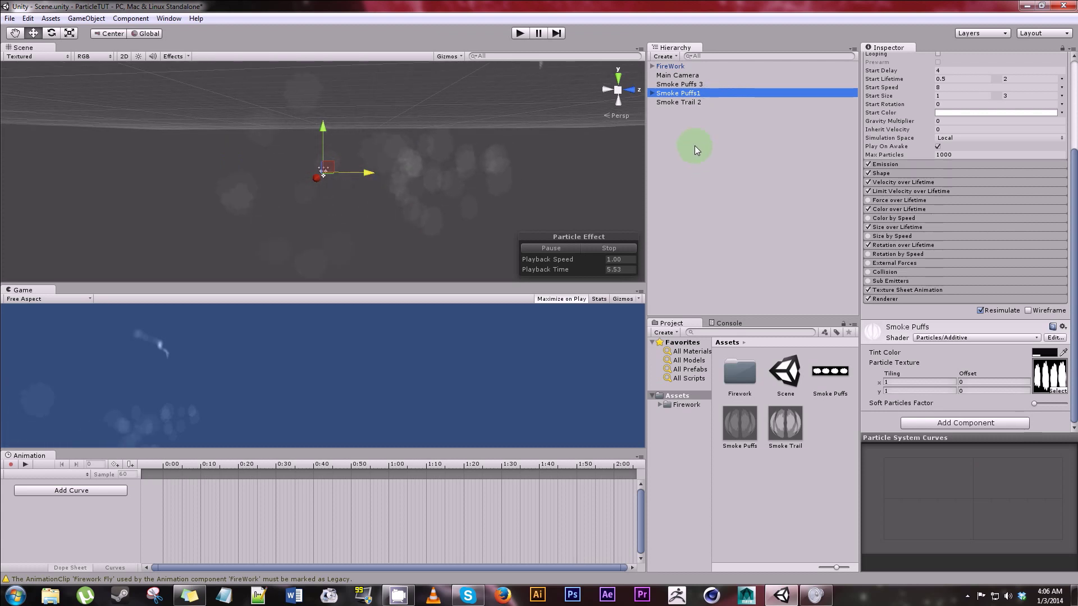
left_click(603, 248)
left_click(694, 85)
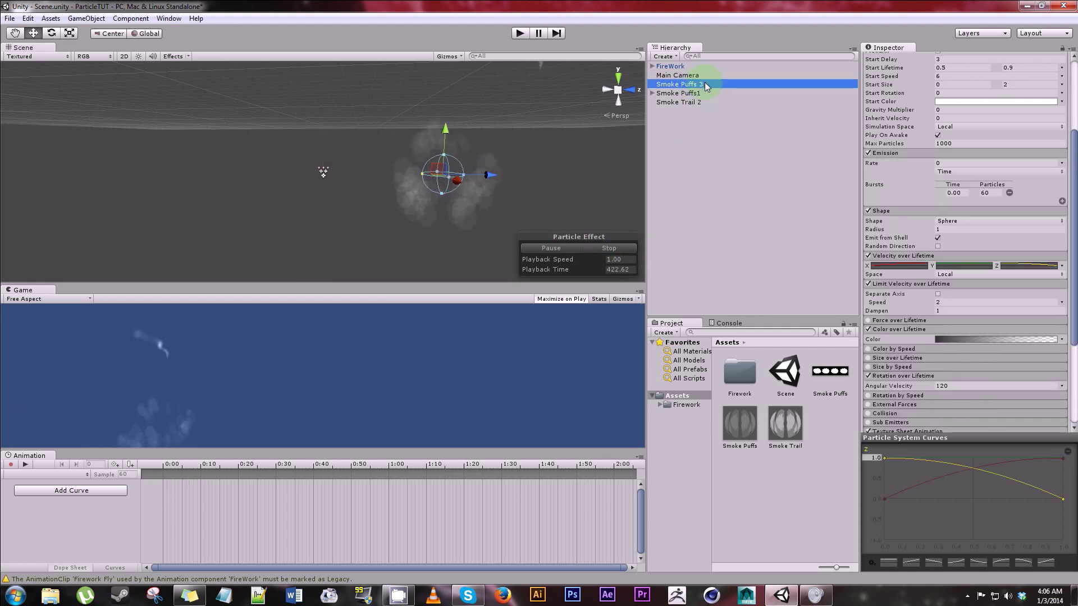
right_click(705, 82)
left_click(736, 132)
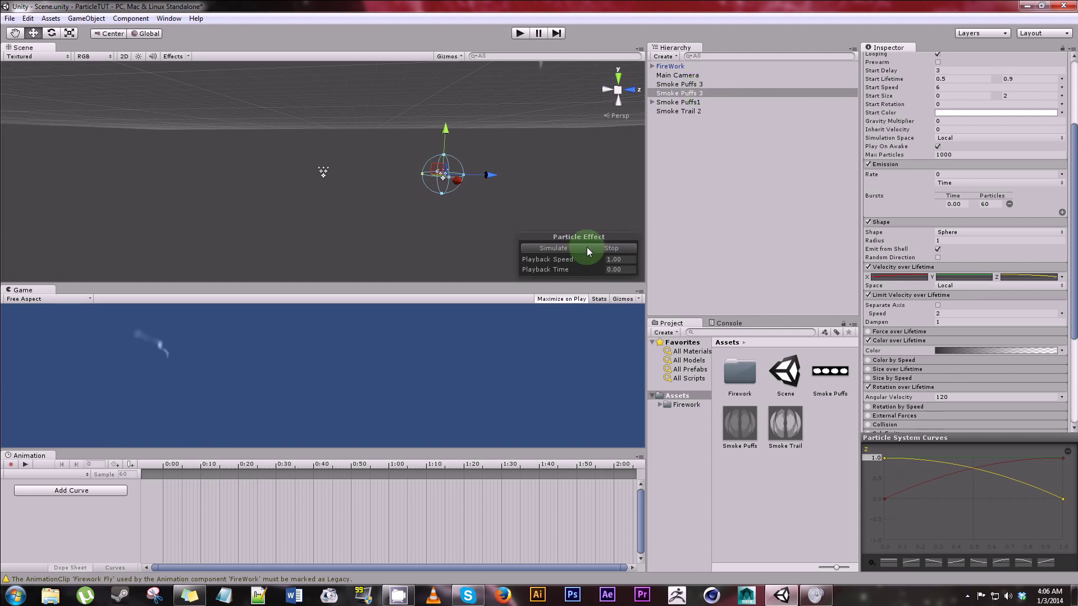
left_click(692, 110)
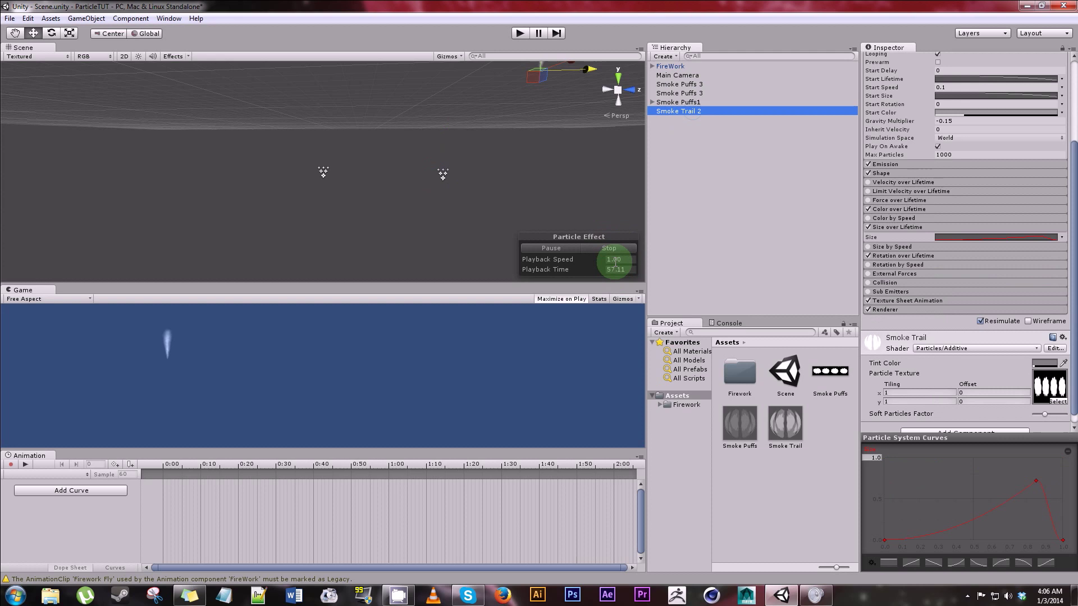
left_click(615, 248)
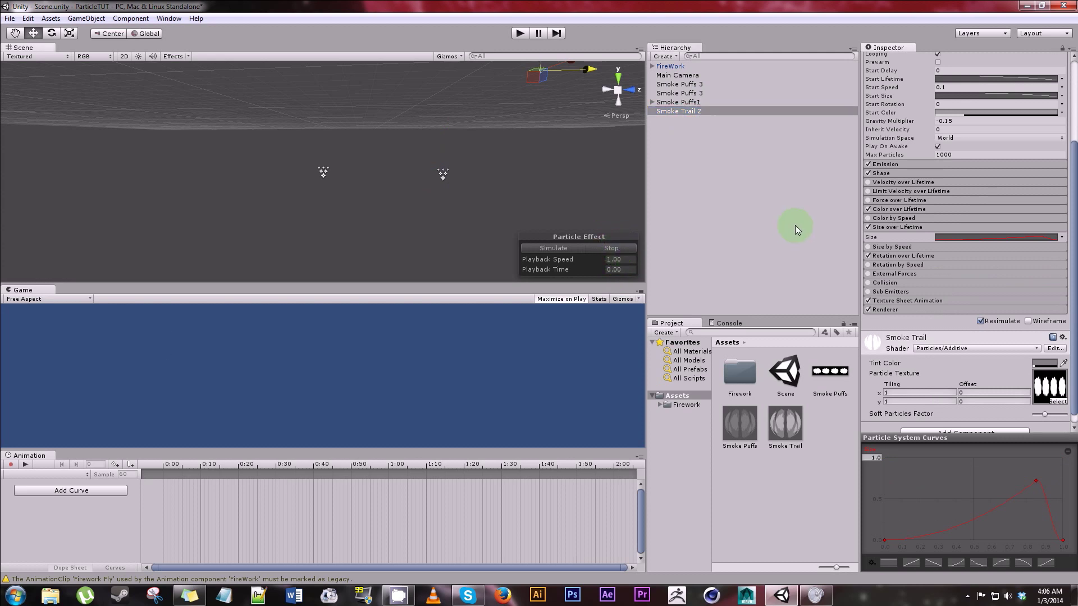
left_click(703, 93)
left_click(706, 83)
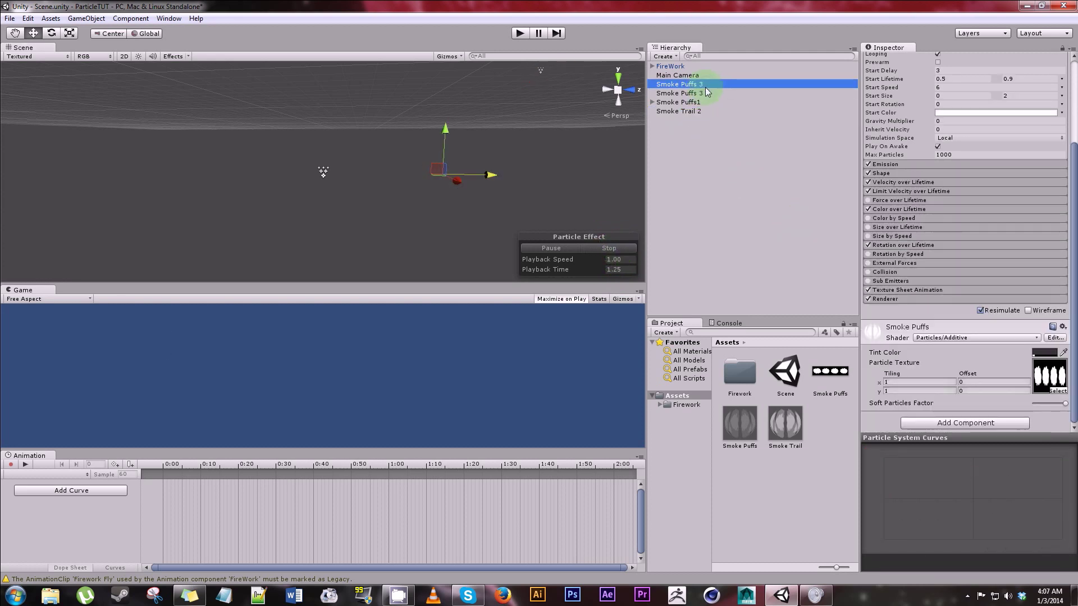
left_click(706, 93)
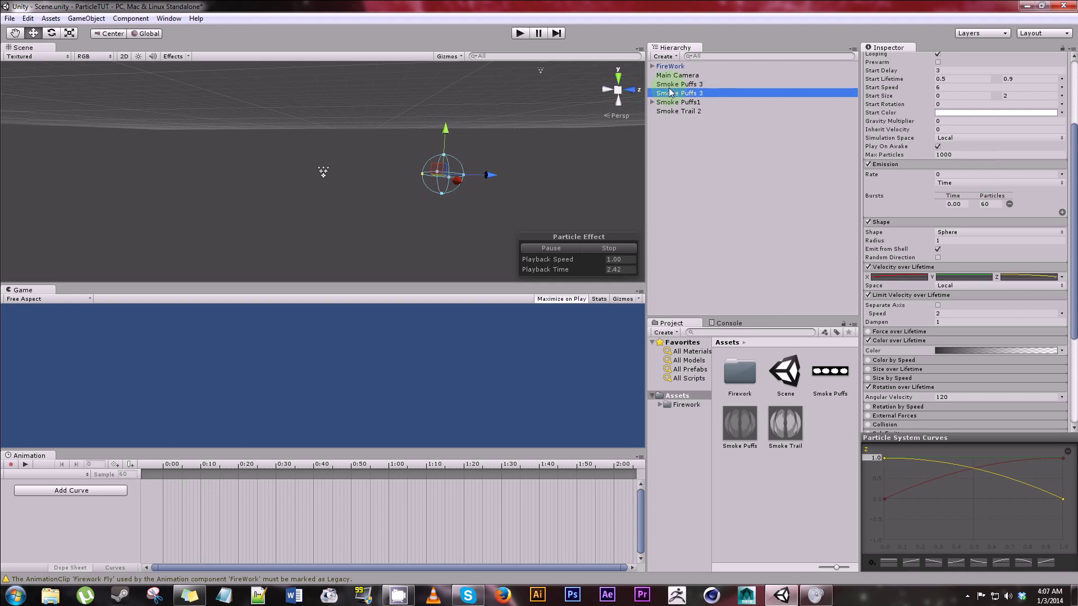
left_click(705, 84)
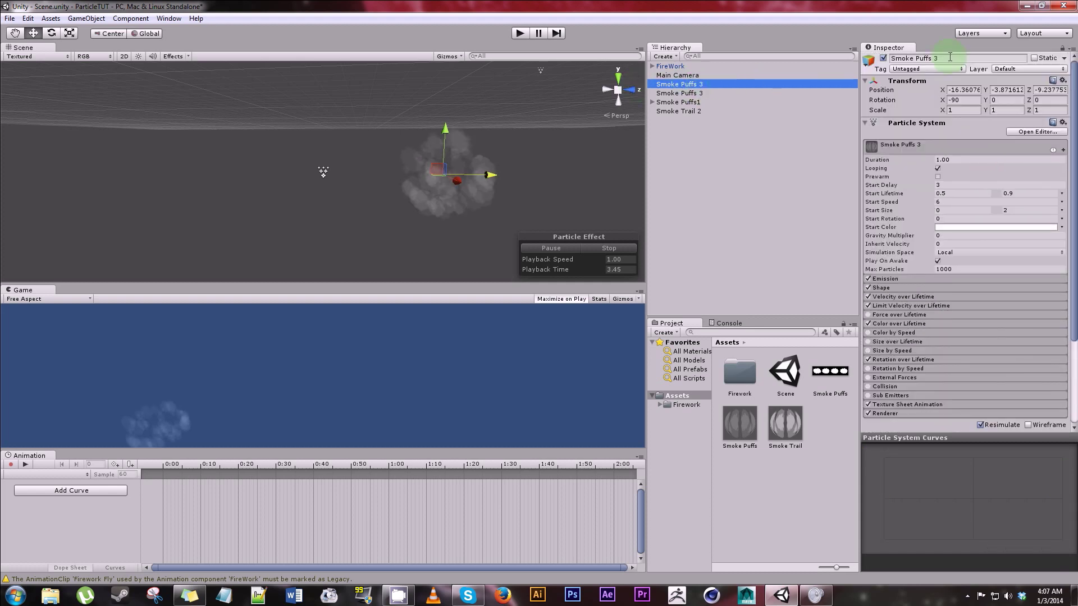
Rename the duplicate to Smoke Puffs 4 and set its Start Delay to 4
left_click(967, 57)
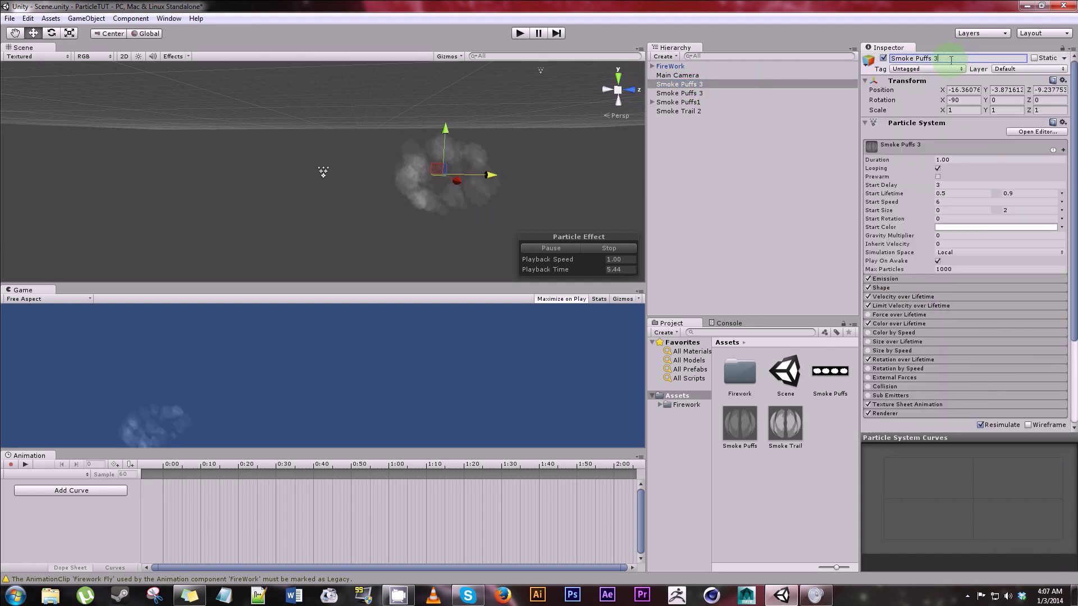
type("4")
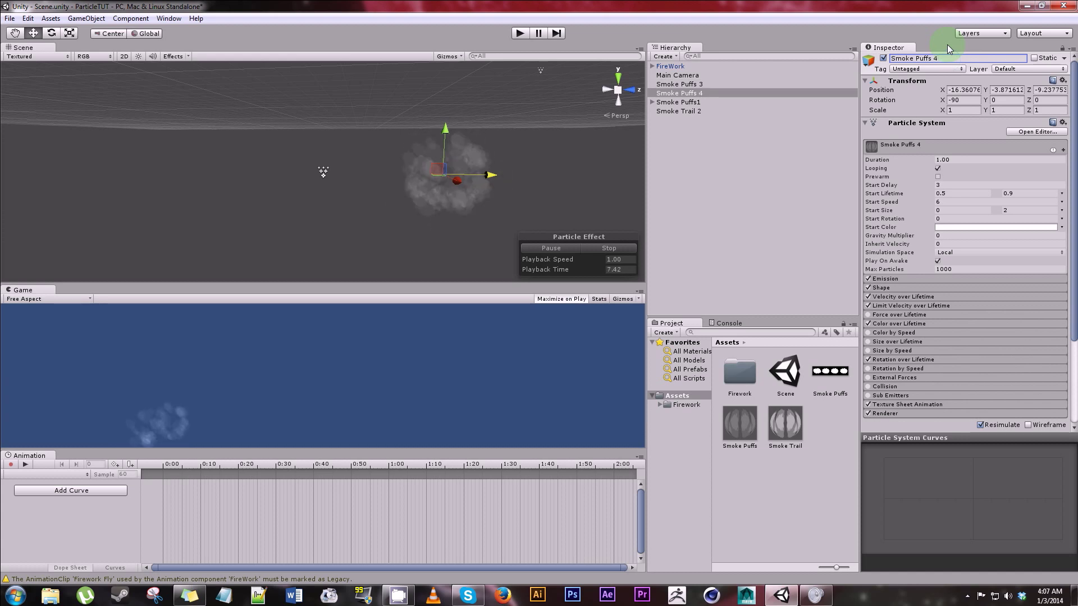
key("Return")
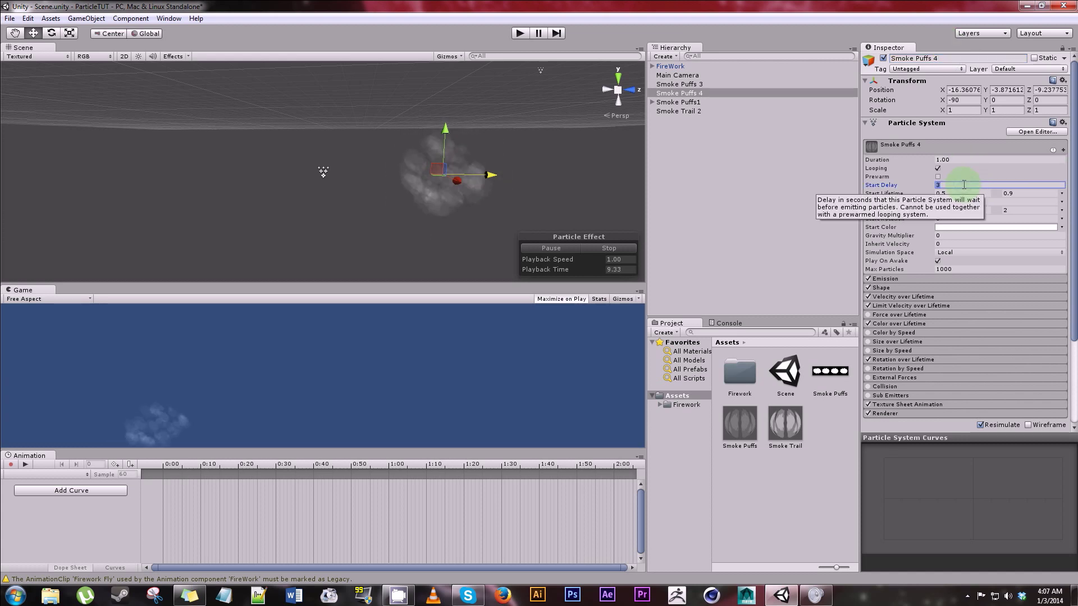
left_click(963, 185)
type("4")
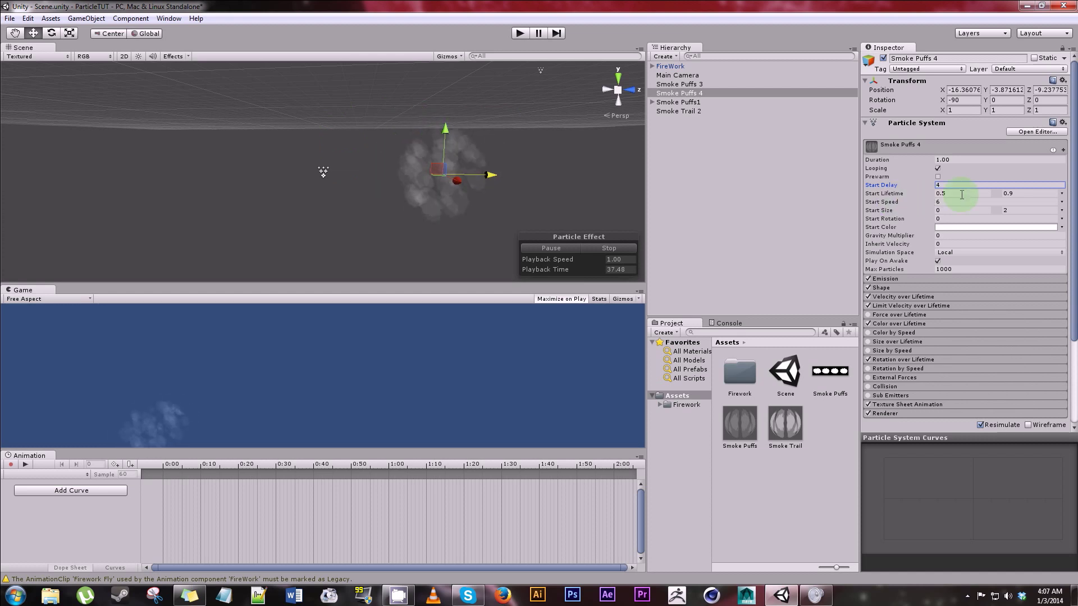
Give Smoke Puffs 4 a lifetime maximum of 2, Start Speed 8 and Start Size 1–3
left_click(1034, 193)
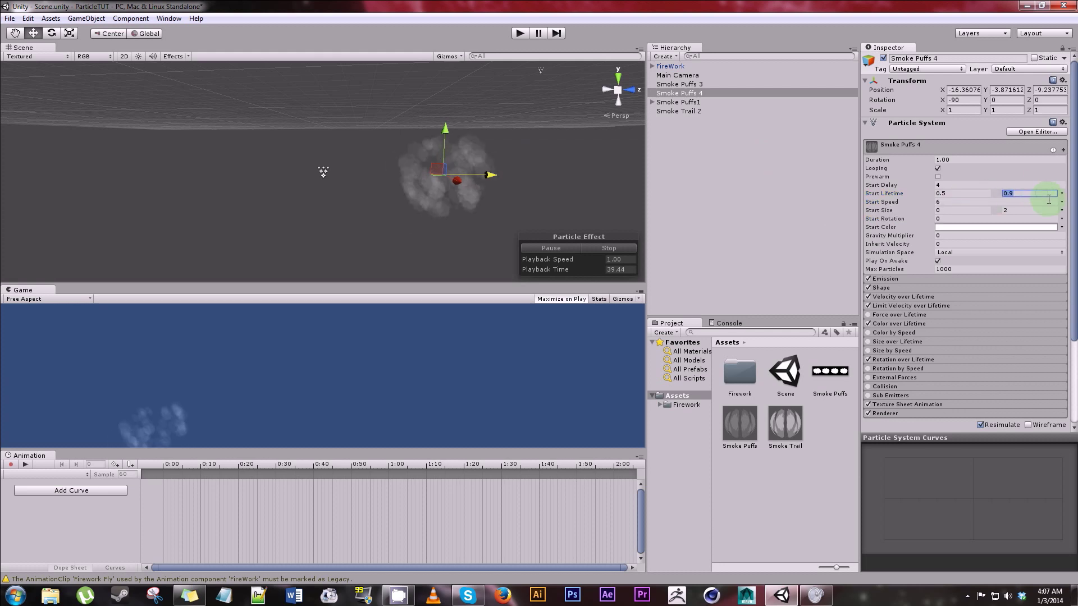
type("2")
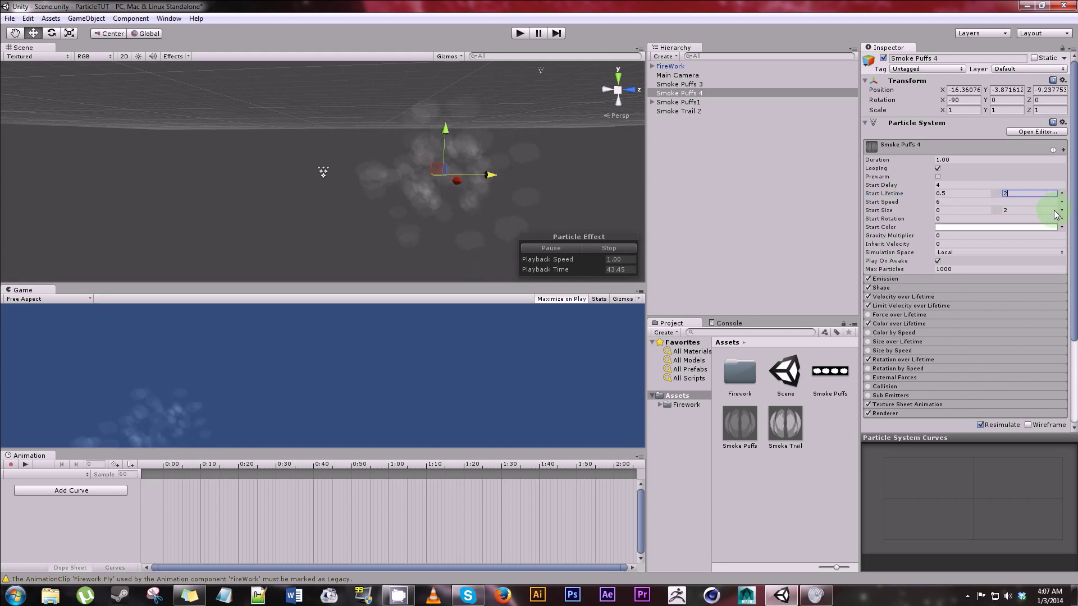
left_click(963, 202)
type("8")
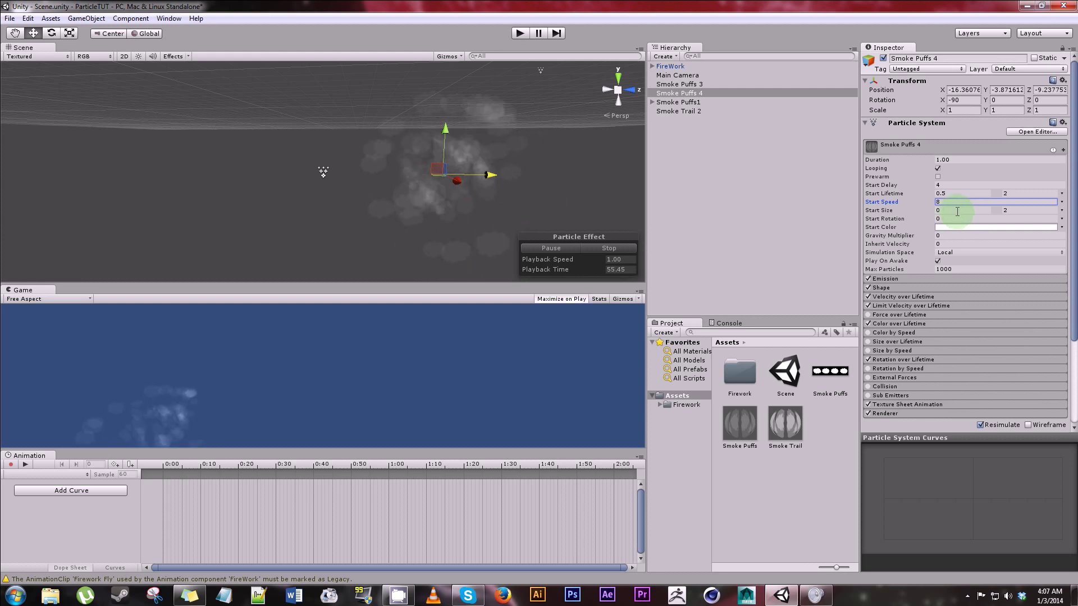
key("Tab")
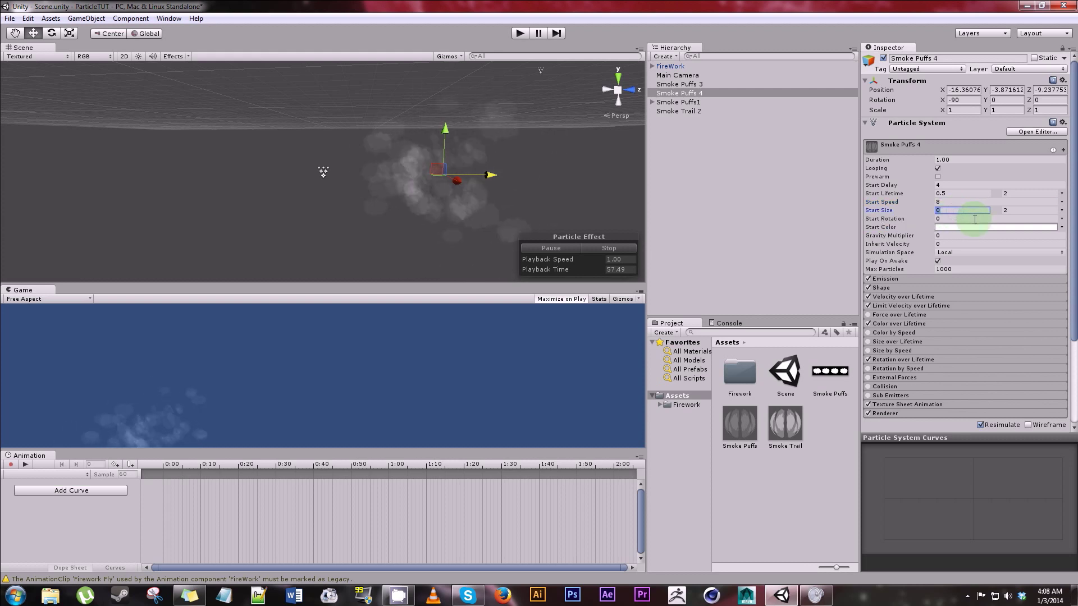
type("1")
key("Tab")
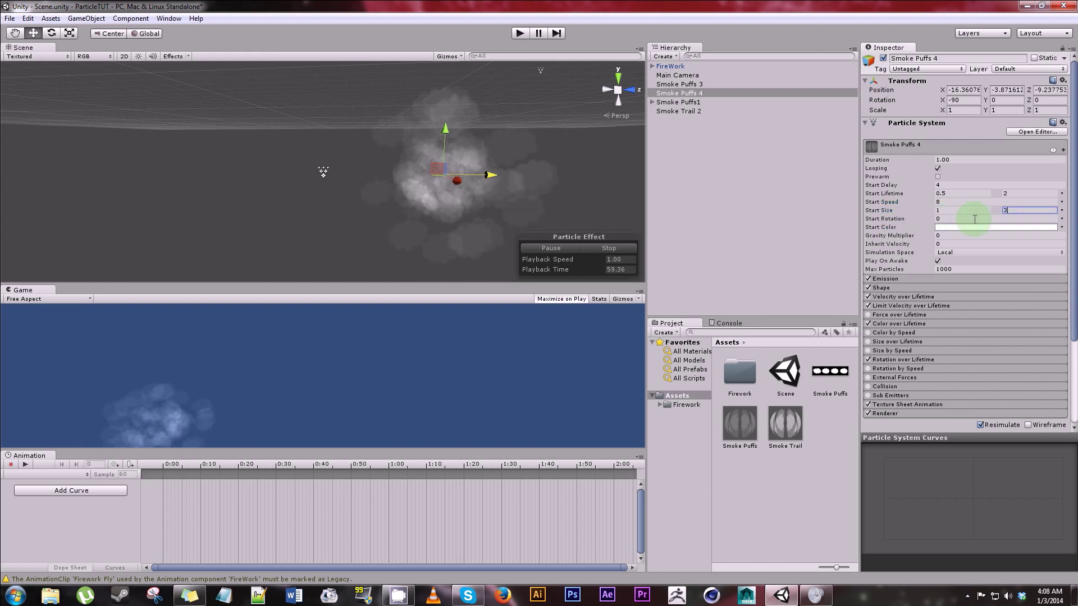
type("3")
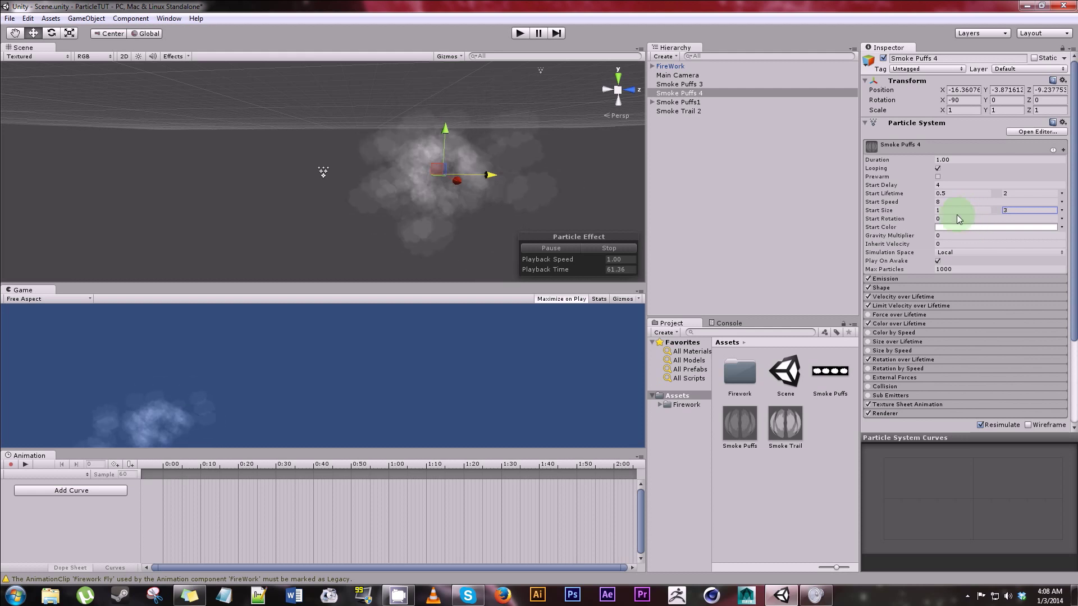
Raise Smoke Puffs 3's minimum Start Size to 1, then return to Smoke Puffs 4
left_click(722, 84)
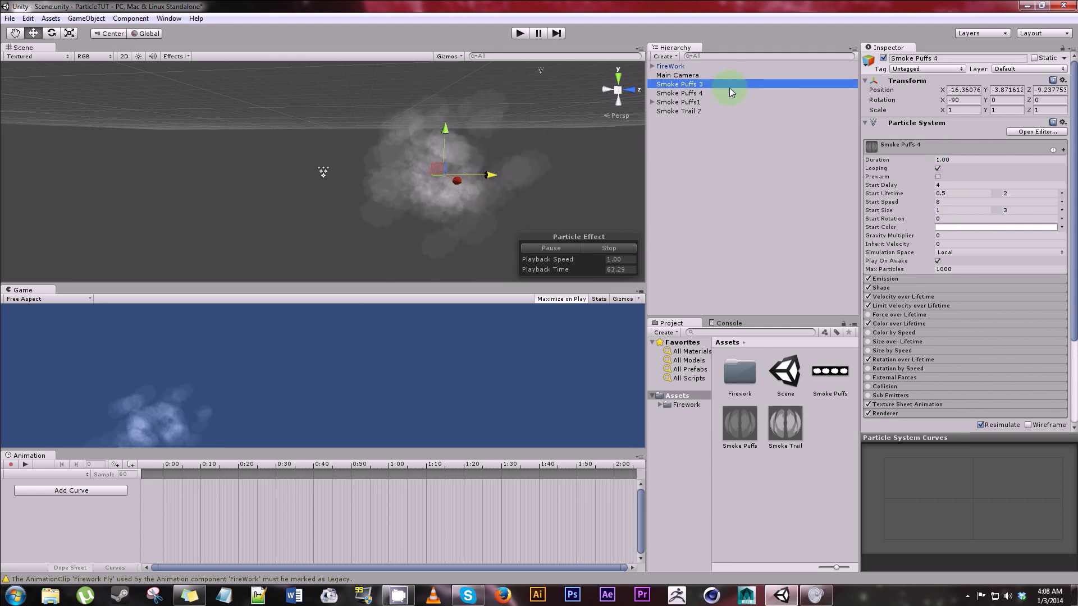
left_click(958, 211)
type("1")
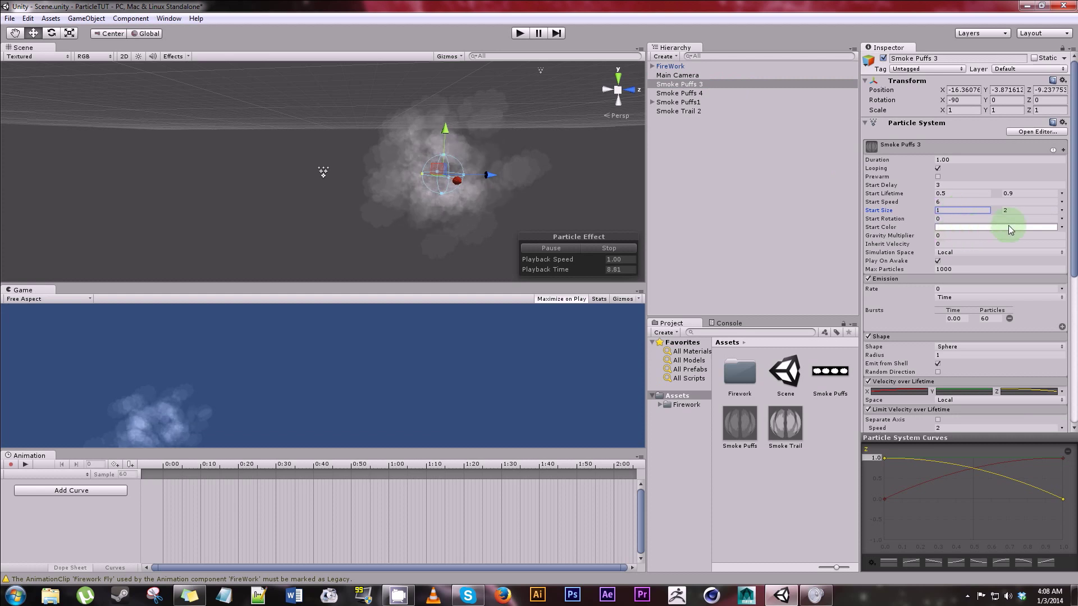
left_click(703, 93)
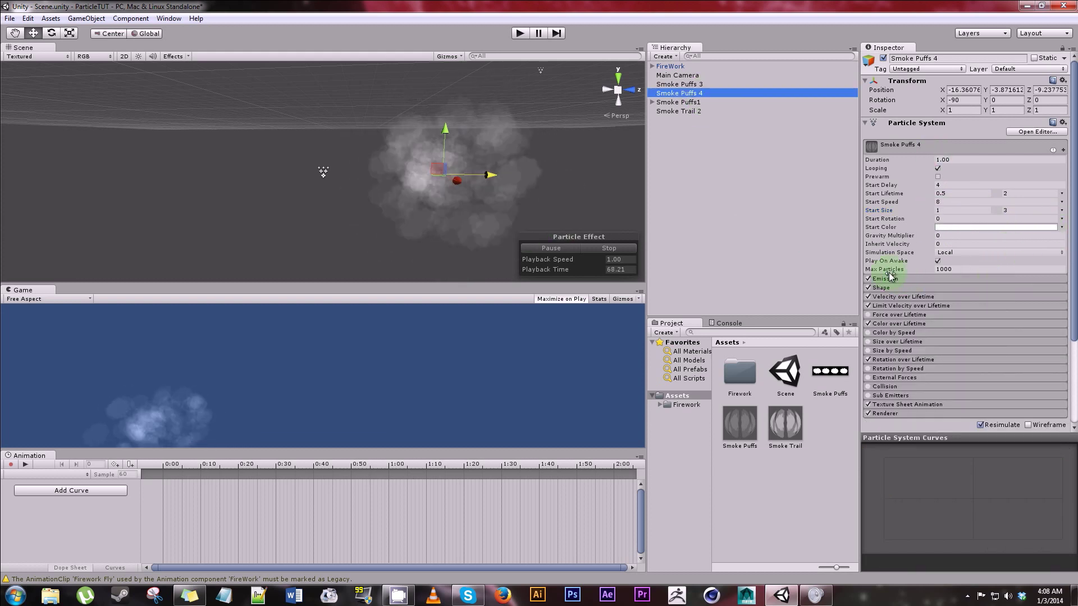
scroll(890, 271, "down", 3)
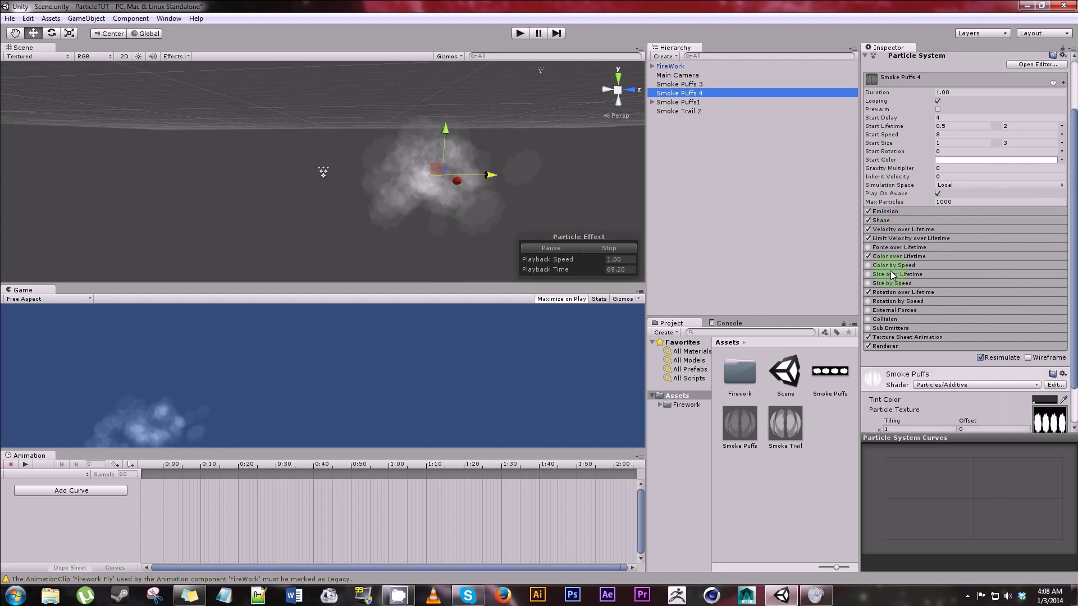
left_click(915, 212)
Set Smoke Puffs 4's emission burst count to 50 particles
left_click(988, 251)
type("5")
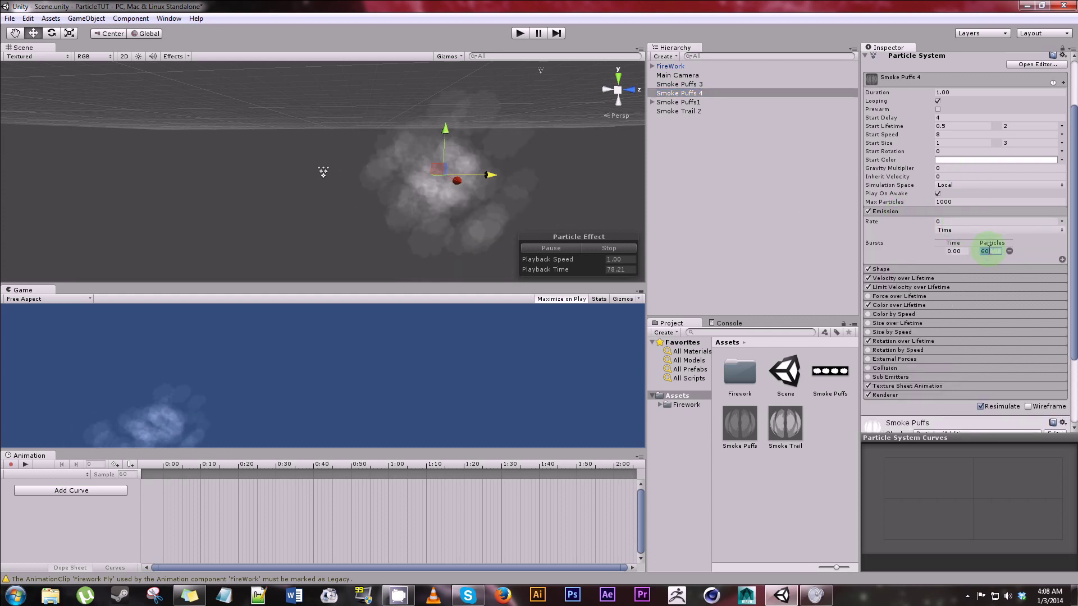
type("0")
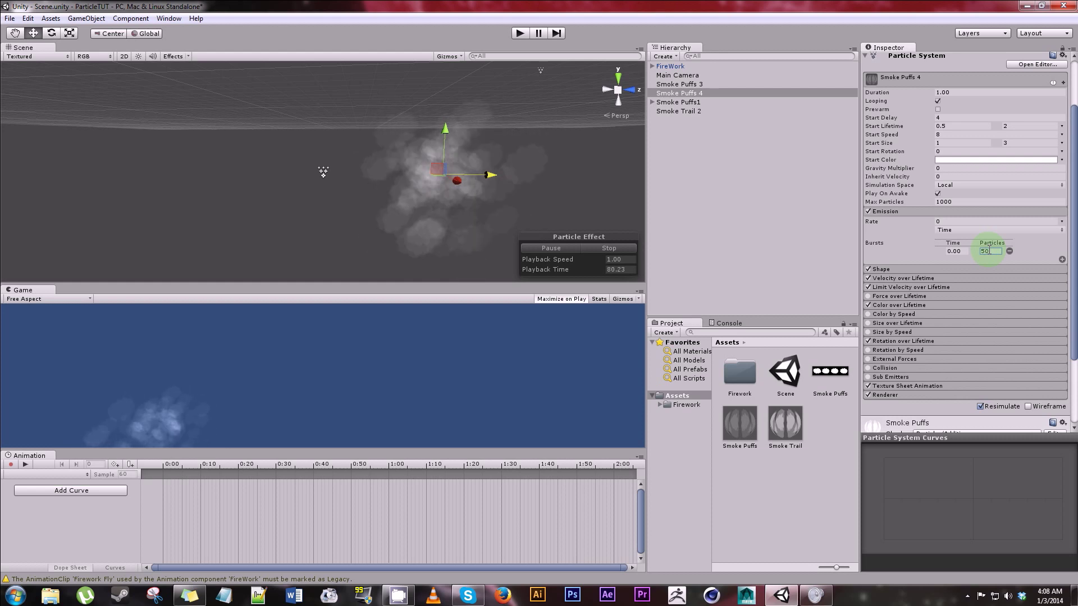
left_click(925, 279)
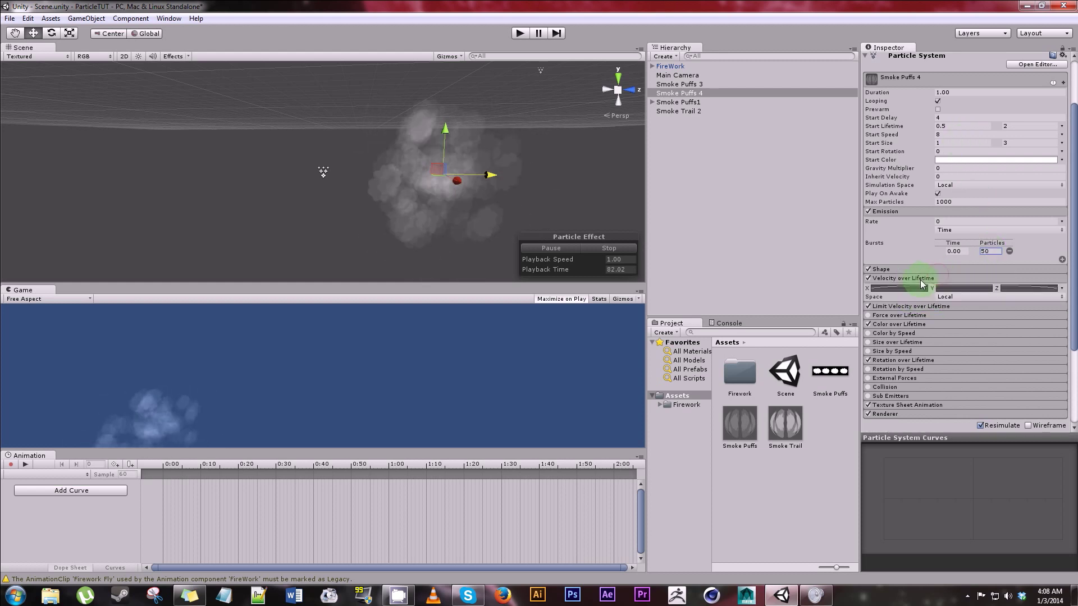
left_click(921, 312)
scroll(921, 315, "down", 5)
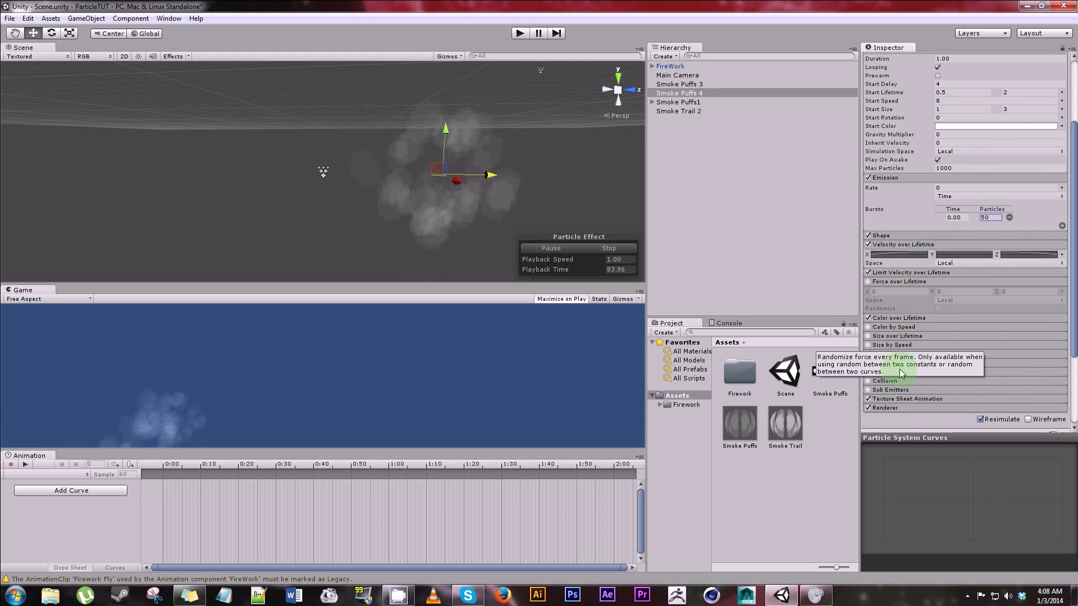
Add an alpha key at about 36% on the Color over Lifetime gradient
left_click(906, 251)
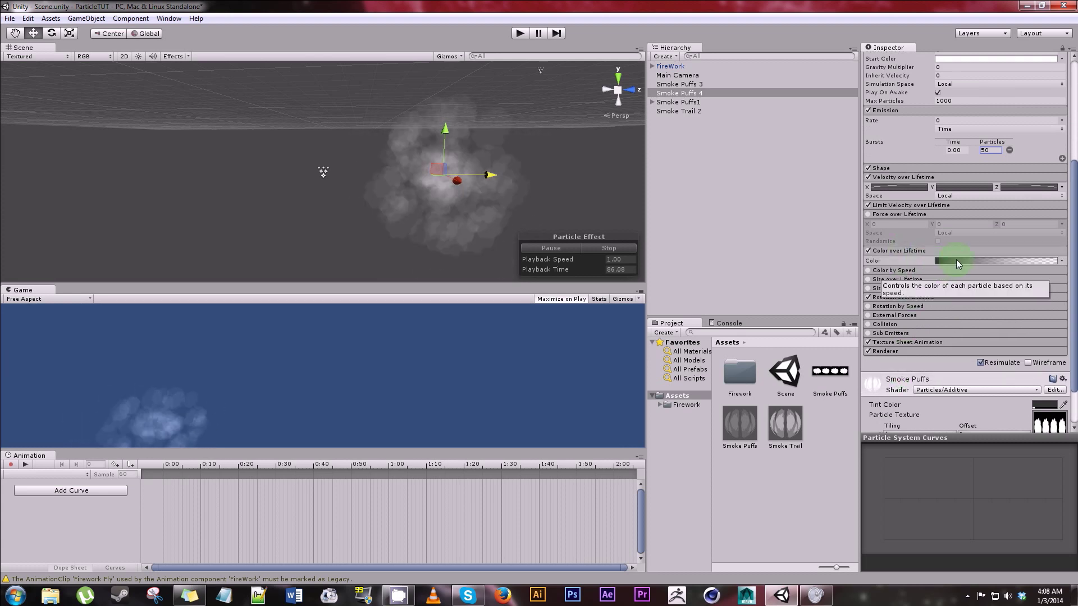
left_click(955, 260)
left_click(108, 26)
left_click_drag(108, 27, 81, 32)
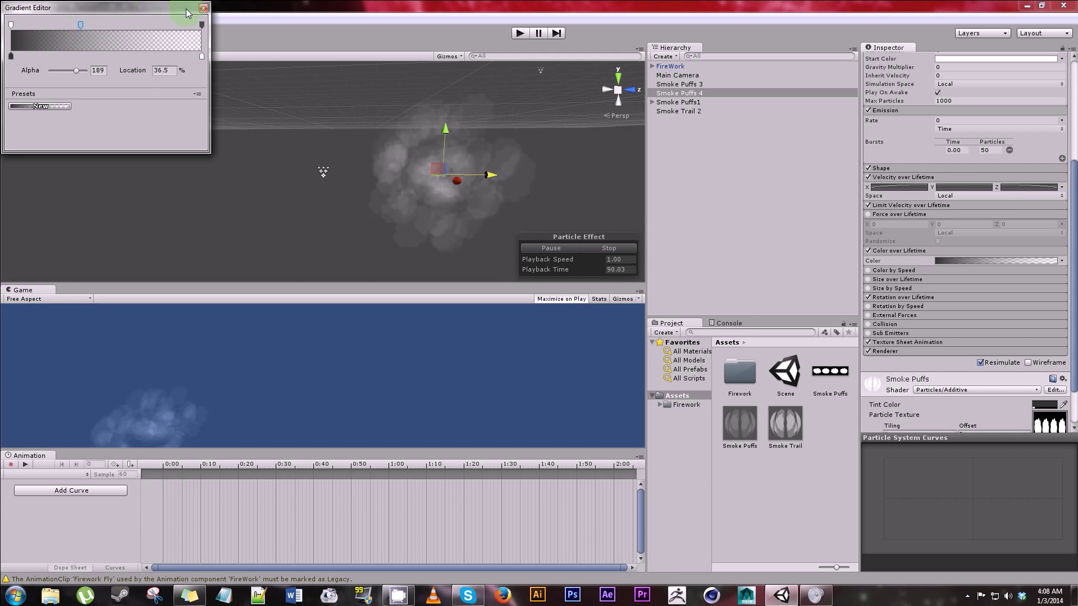
left_click(203, 8)
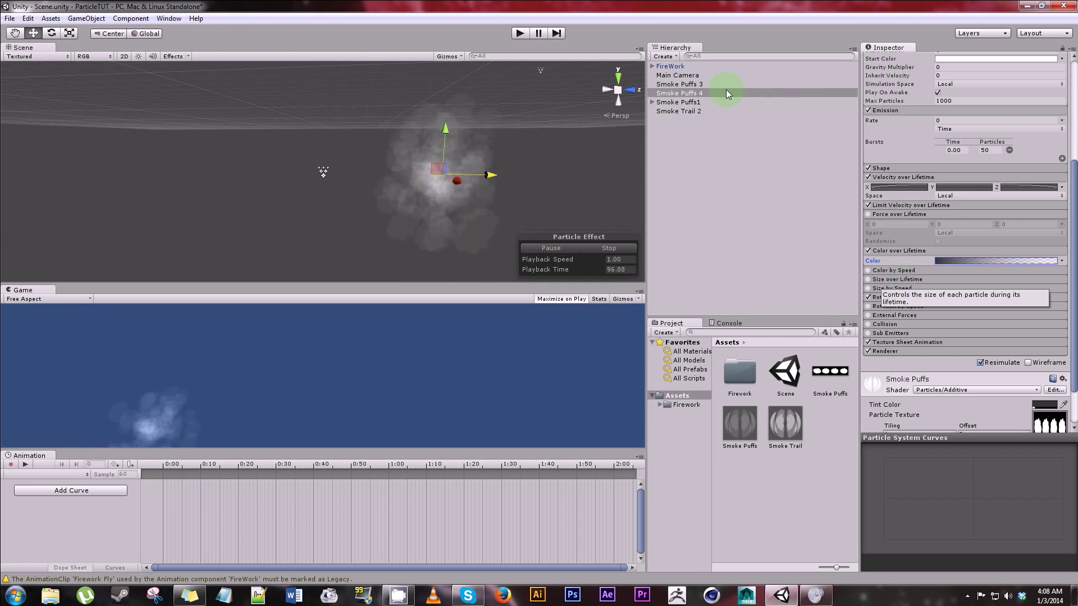
Enable Size over Lifetime on Smoke Puffs 3 with an ease-in size curve
left_click(713, 83)
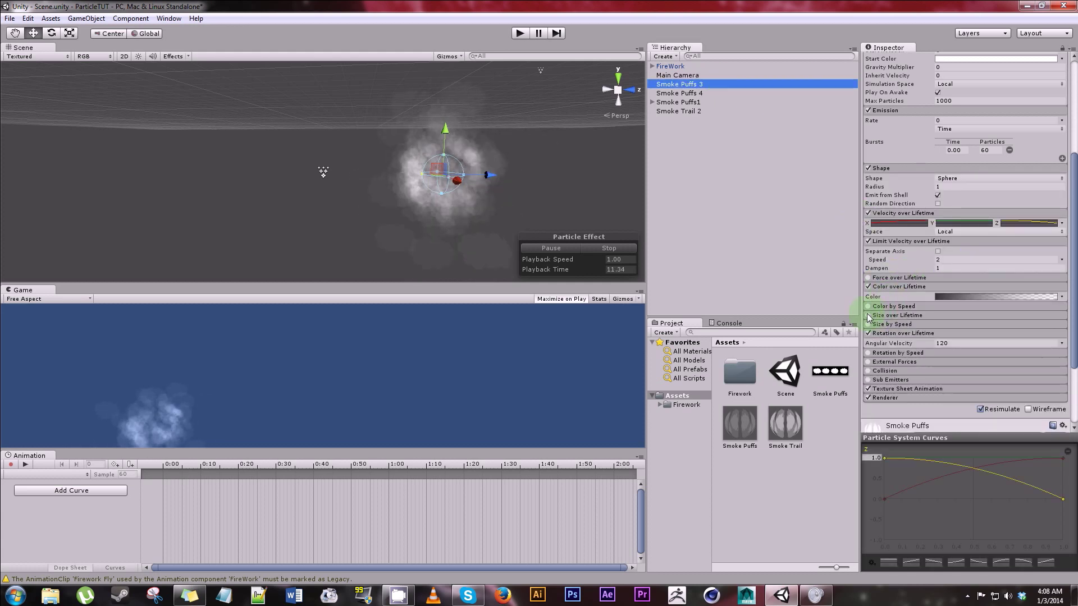
left_click(869, 316)
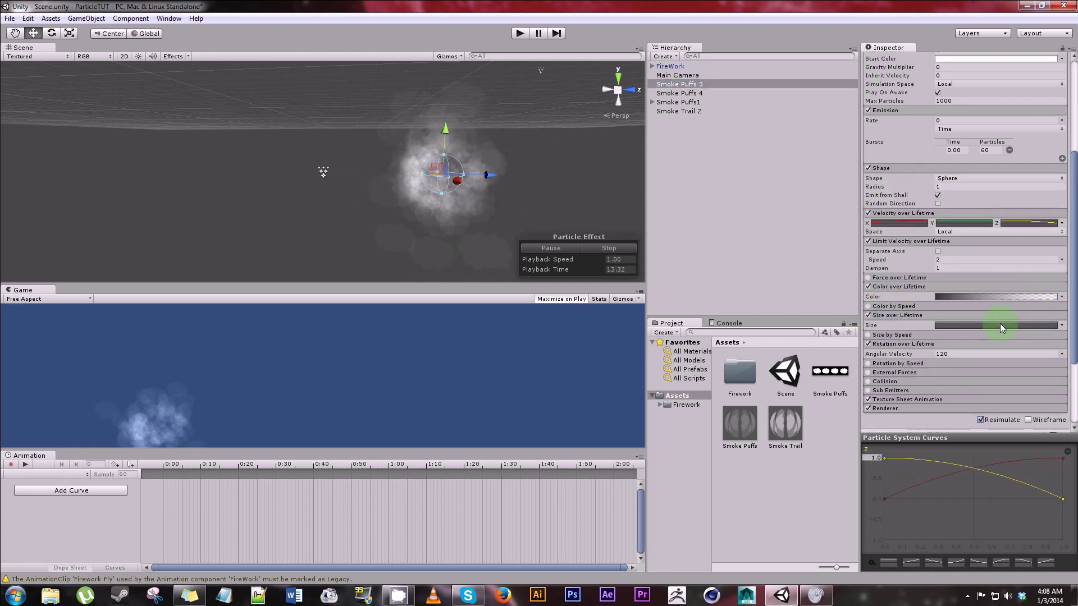
left_click(948, 325)
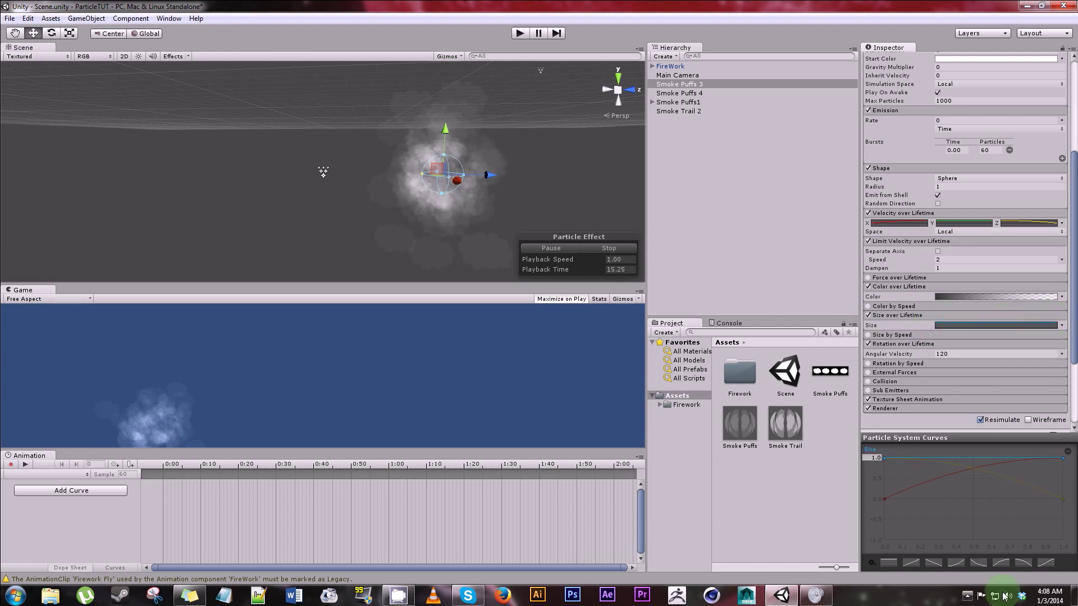
left_click(1000, 563)
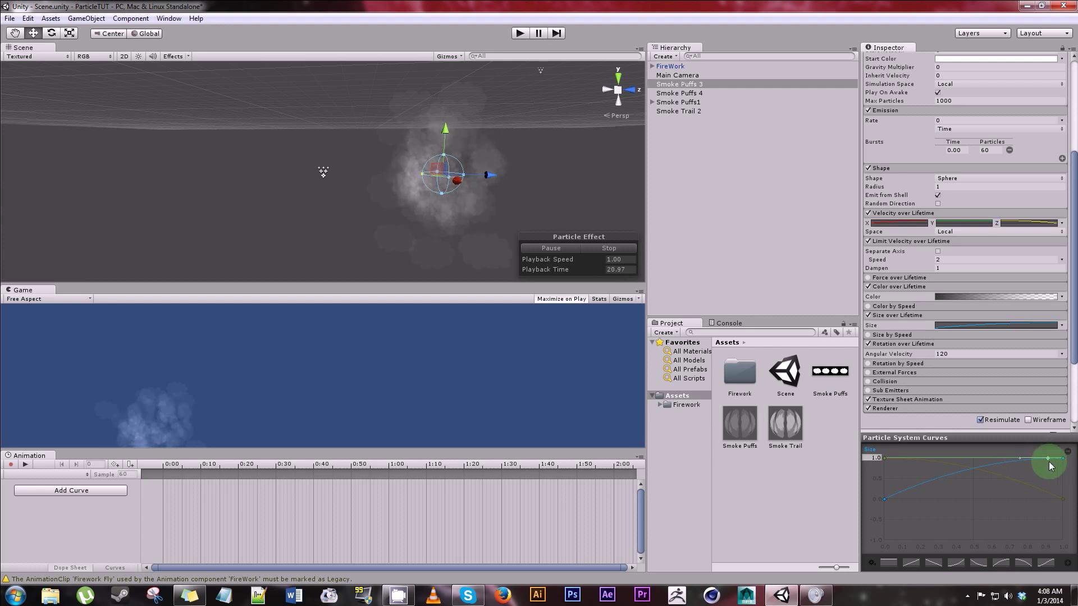
Add a Size key near 0.865, 0.98 and pull the curve's end key down
double_click(1001, 462)
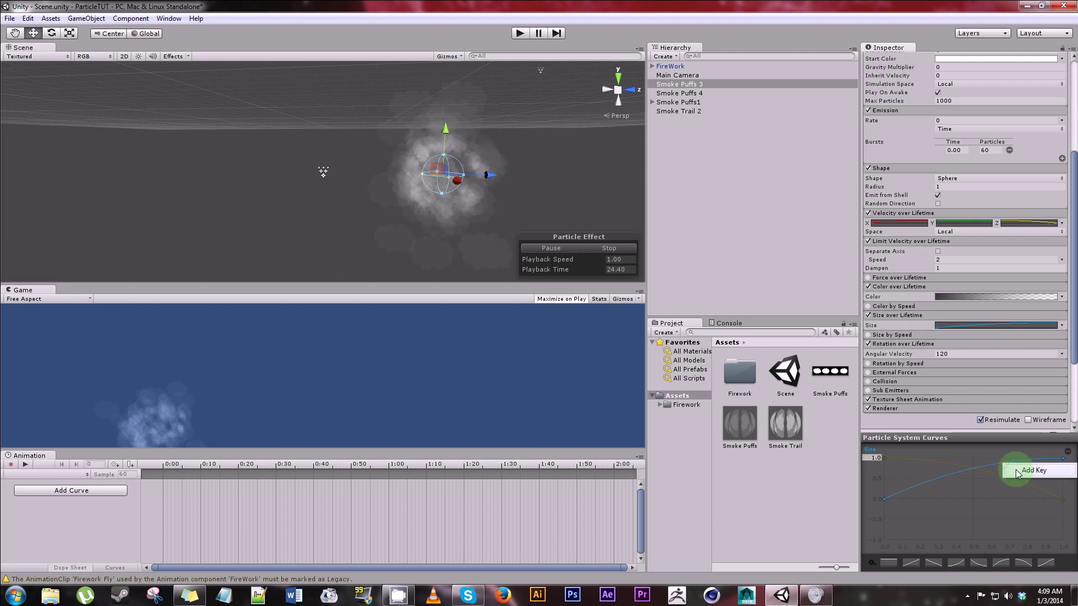
left_click_drag(1017, 461, 1029, 461)
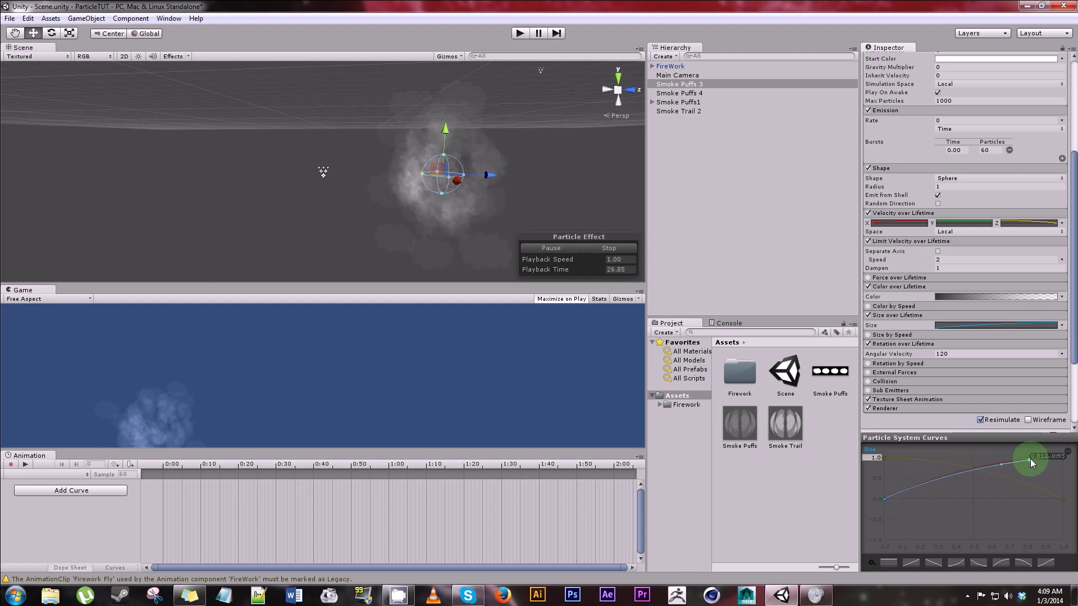
left_click(1063, 458)
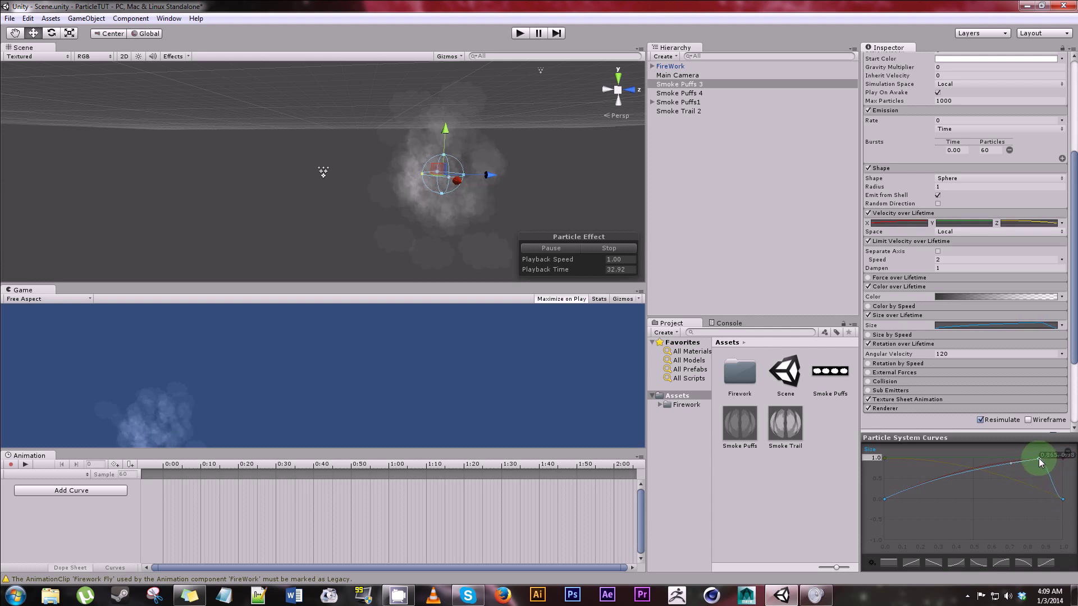
left_click_drag(1039, 462, 1040, 460)
left_click(1064, 459)
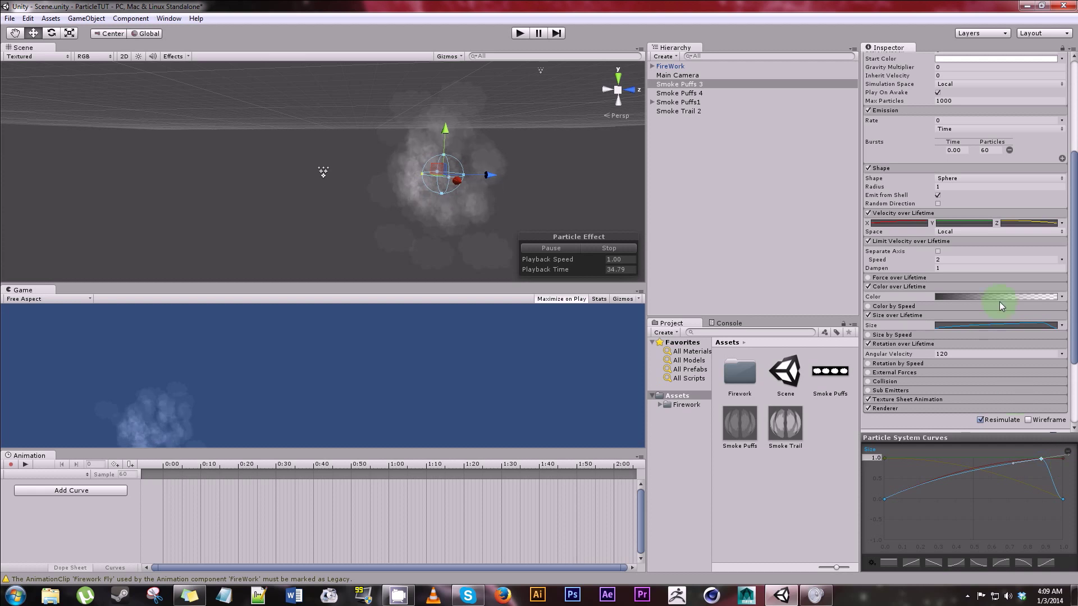
left_click(732, 94)
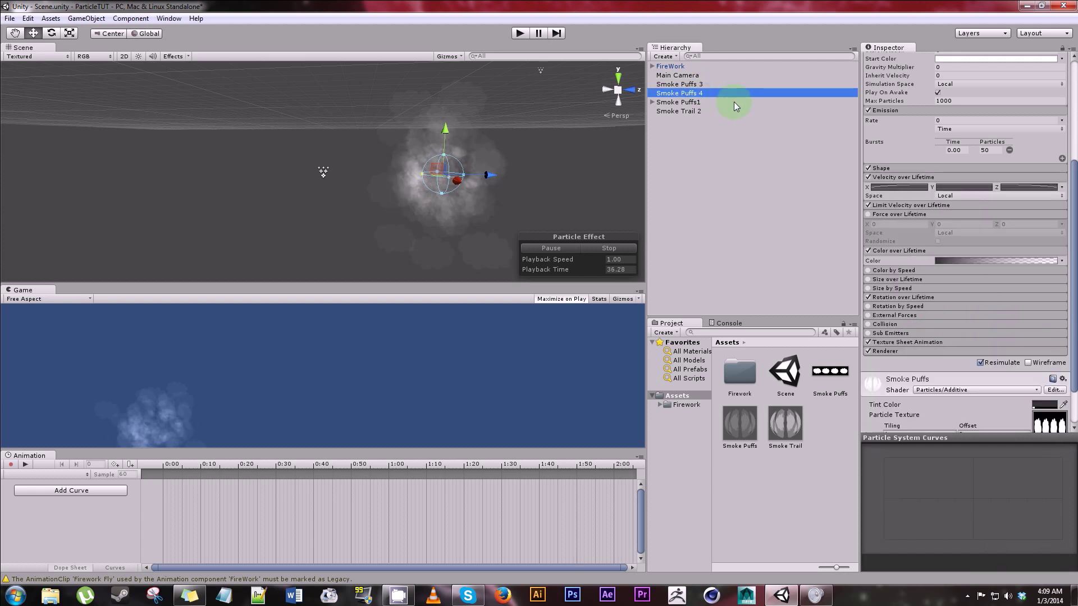
Enable Size over Lifetime on Smoke Puffs 4 with a rising preset curve
left_click(872, 281)
left_click(993, 290)
left_click(1029, 470)
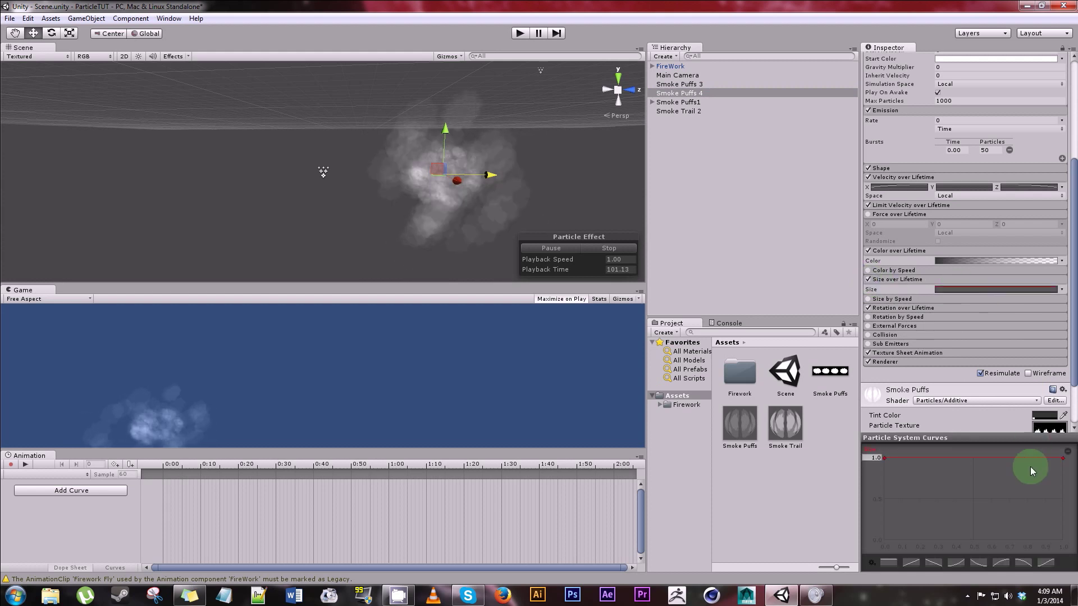
left_click(1001, 562)
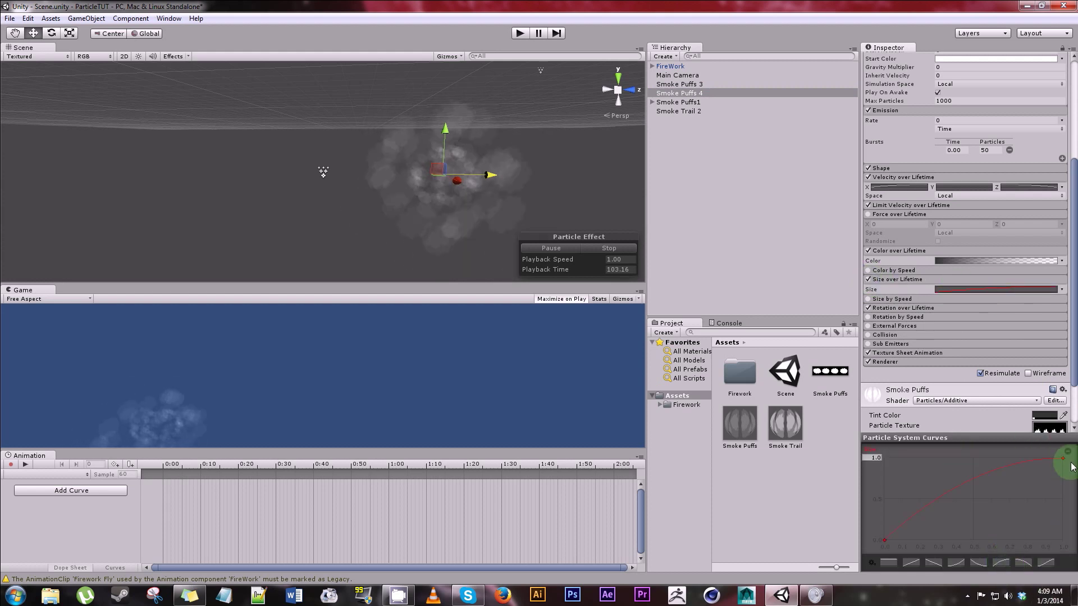
Add a peak key near 0.95 and set the curve's end to about 0.5
right_click(995, 469)
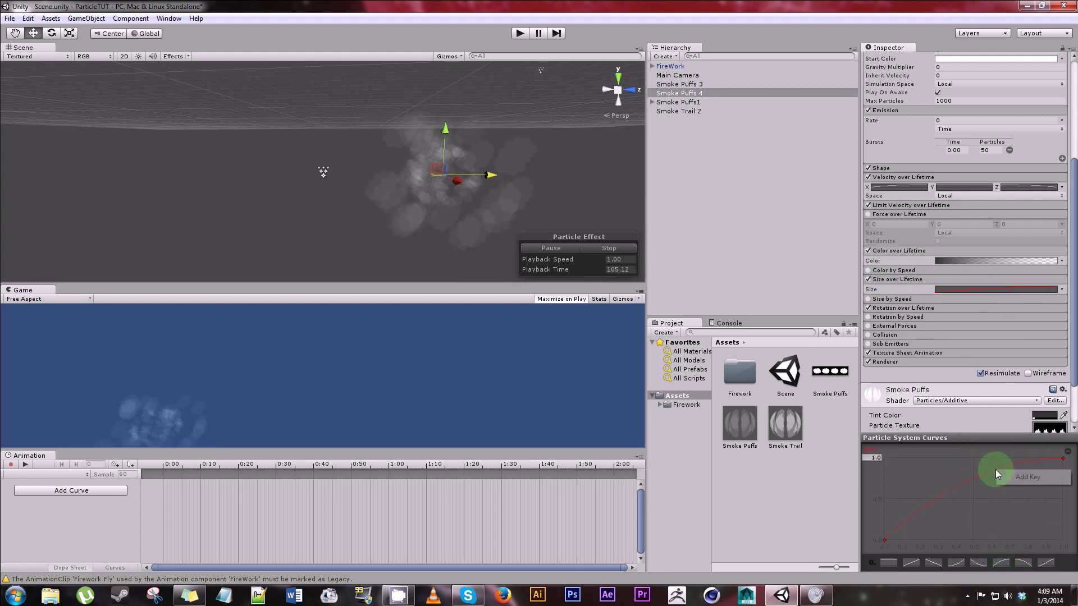
left_click(996, 471)
left_click_drag(995, 469, 1031, 459)
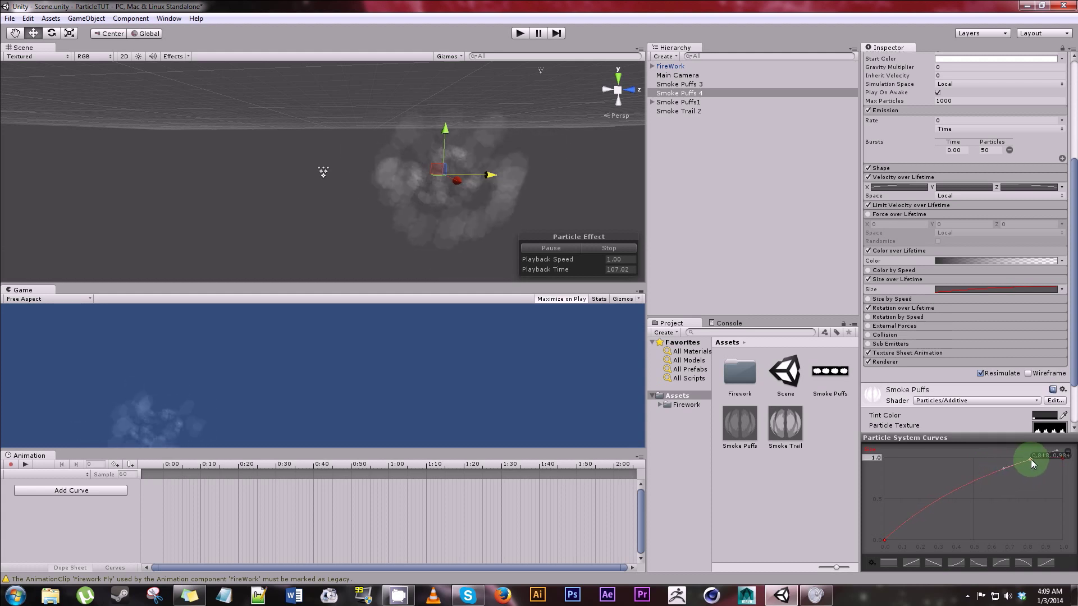
left_click(1065, 460)
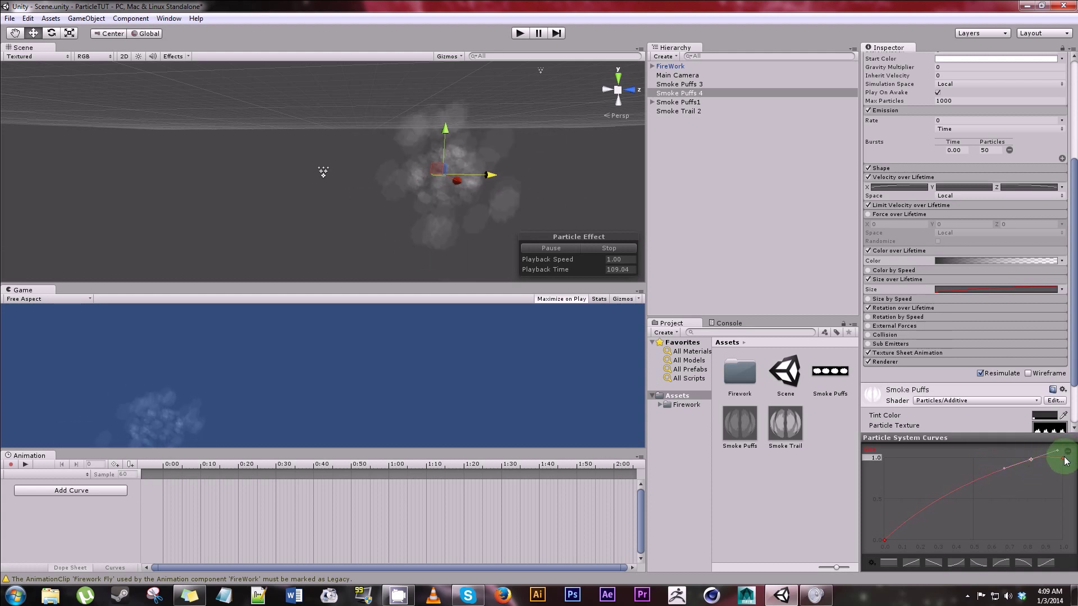
left_click_drag(1066, 460, 1072, 541)
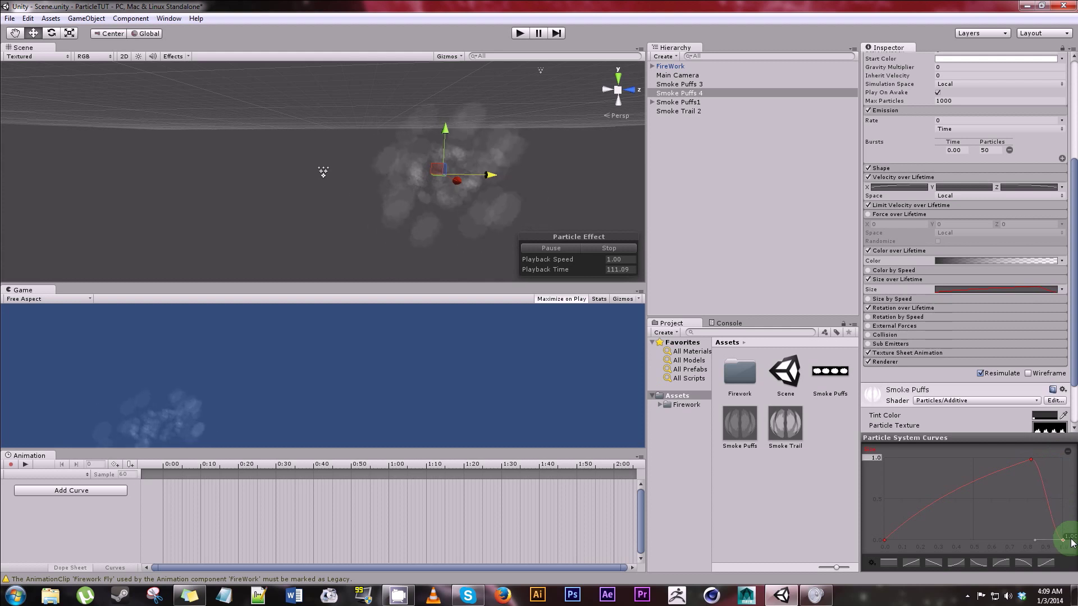
left_click(880, 431)
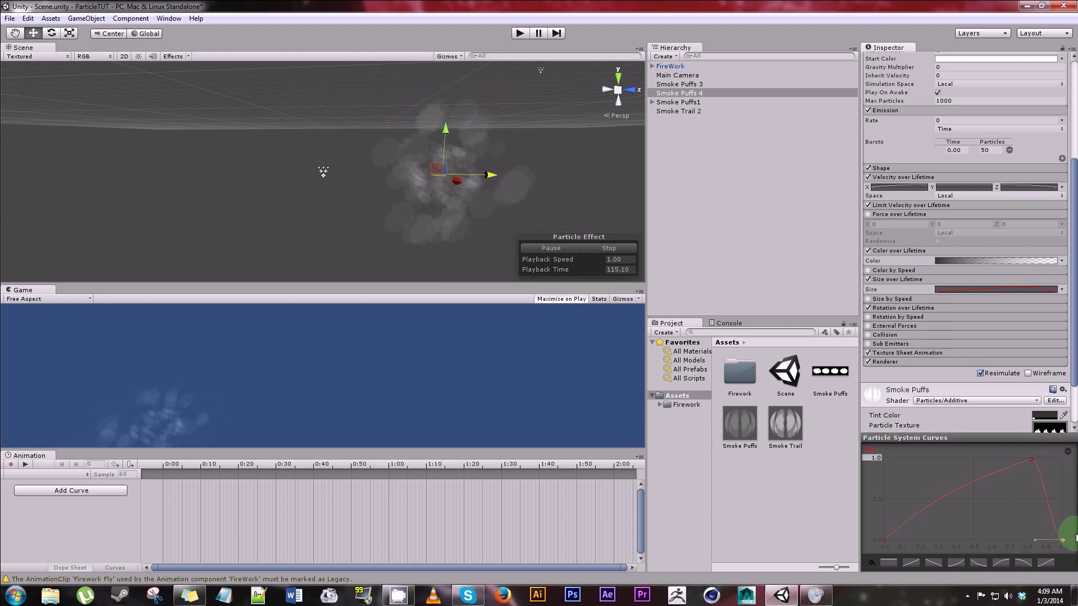
mouse_move(1031, 459)
left_mouse_down()
mouse_move(1034, 477)
mouse_move(1033, 463)
left_mouse_up()
left_click(1052, 515)
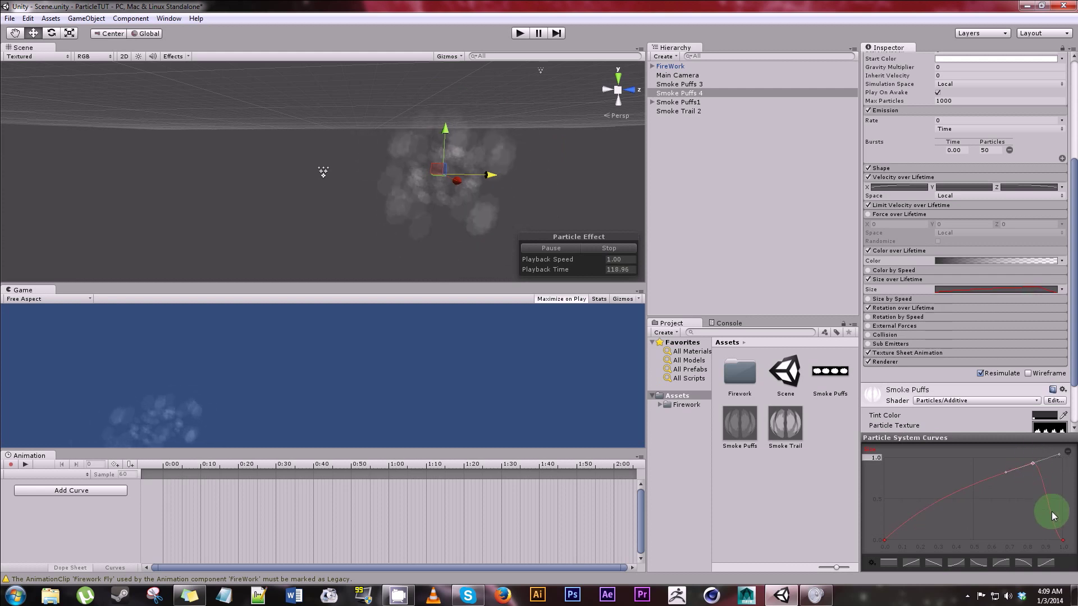
mouse_move(1052, 515)
left_mouse_down()
mouse_move(1061, 536)
mouse_move(1072, 508)
left_mouse_up()
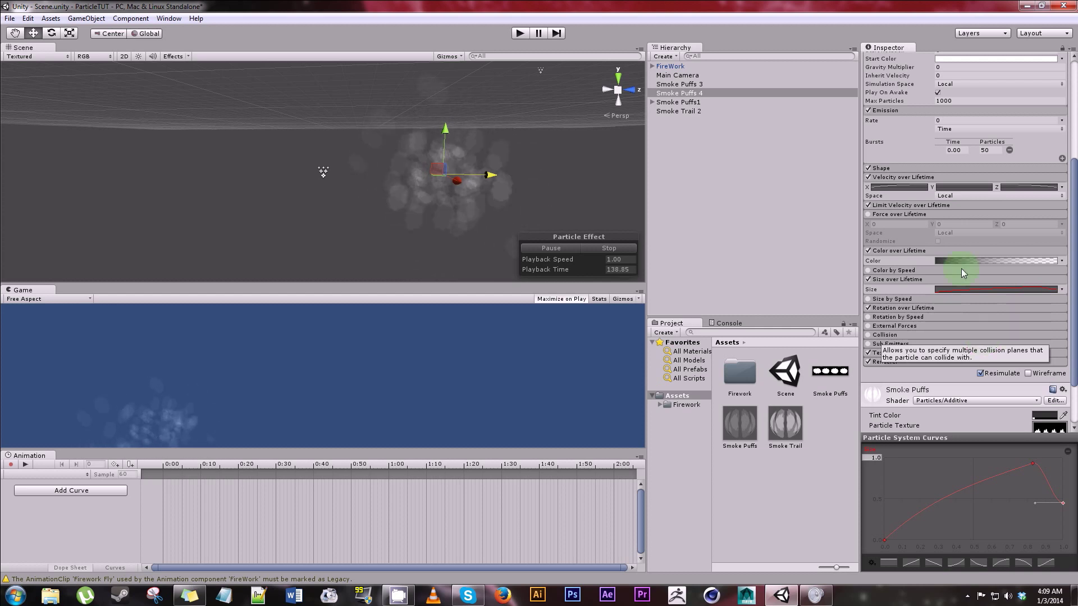
Make Smoke Puffs 4 a child of Smoke Puffs 3 in the Hierarchy
mouse_move(701, 92)
left_mouse_down()
mouse_move(703, 75)
mouse_move(706, 86)
left_mouse_up()
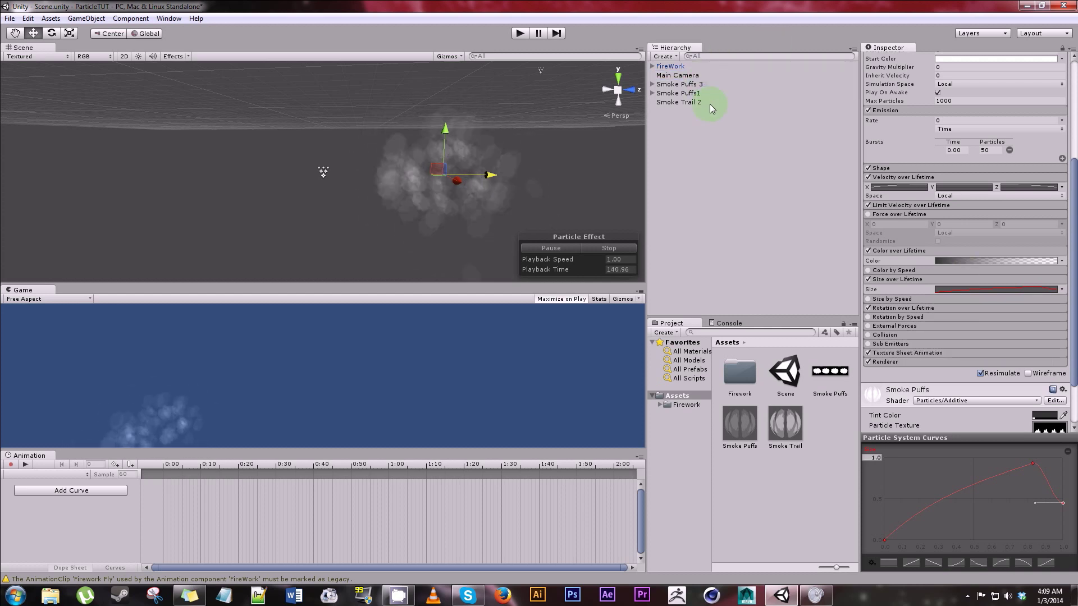
left_click(680, 84)
left_click(609, 248)
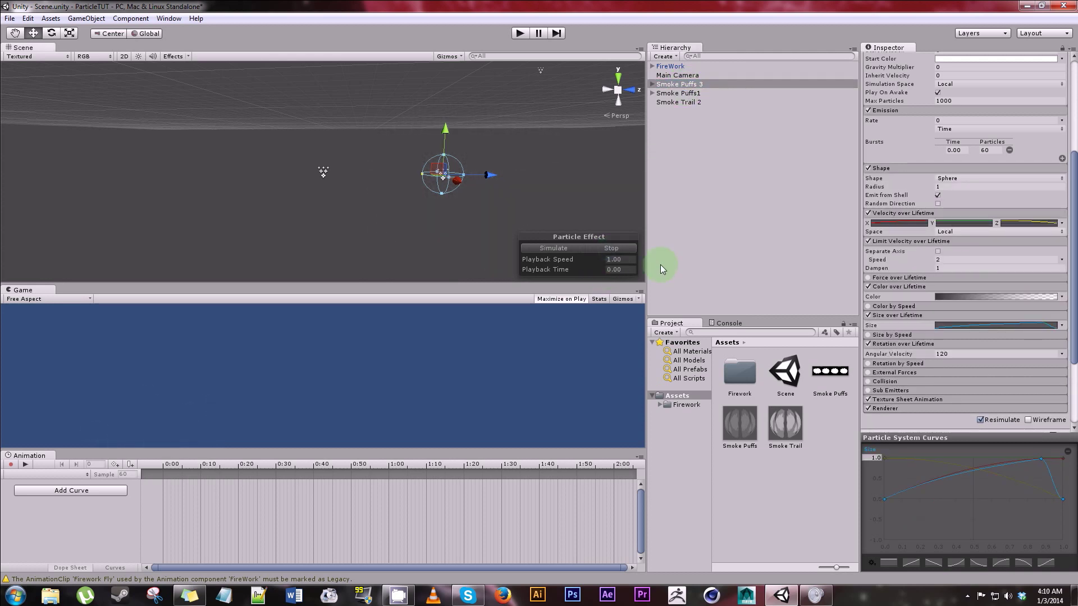
Turn off Looping on both Smoke Puffs 3 and Smoke Puffs 4
scroll(1069, 158, "up", 10)
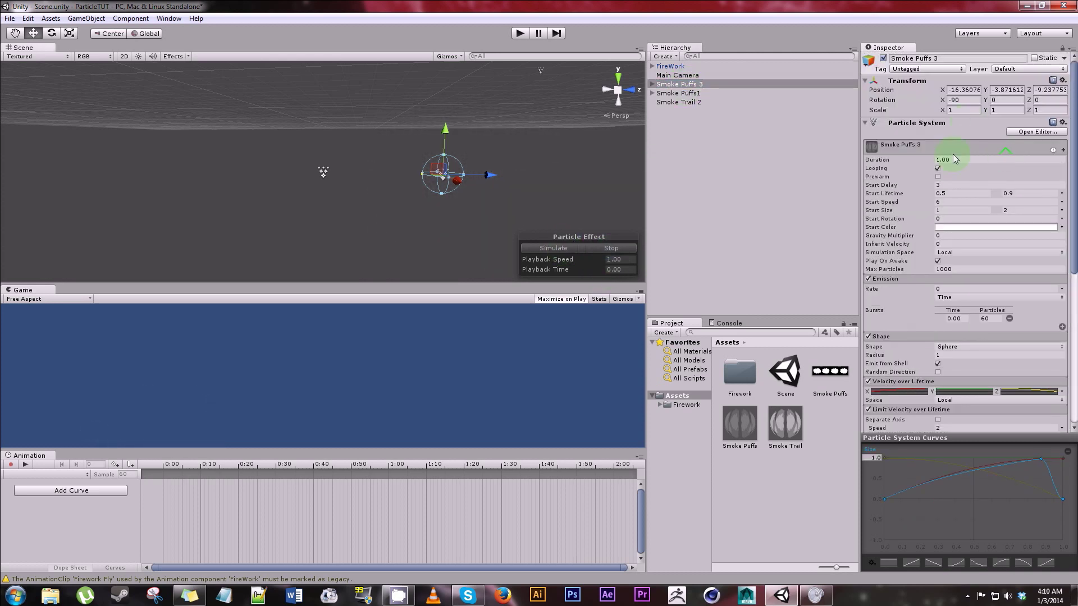
left_click(652, 83)
left_click(688, 93)
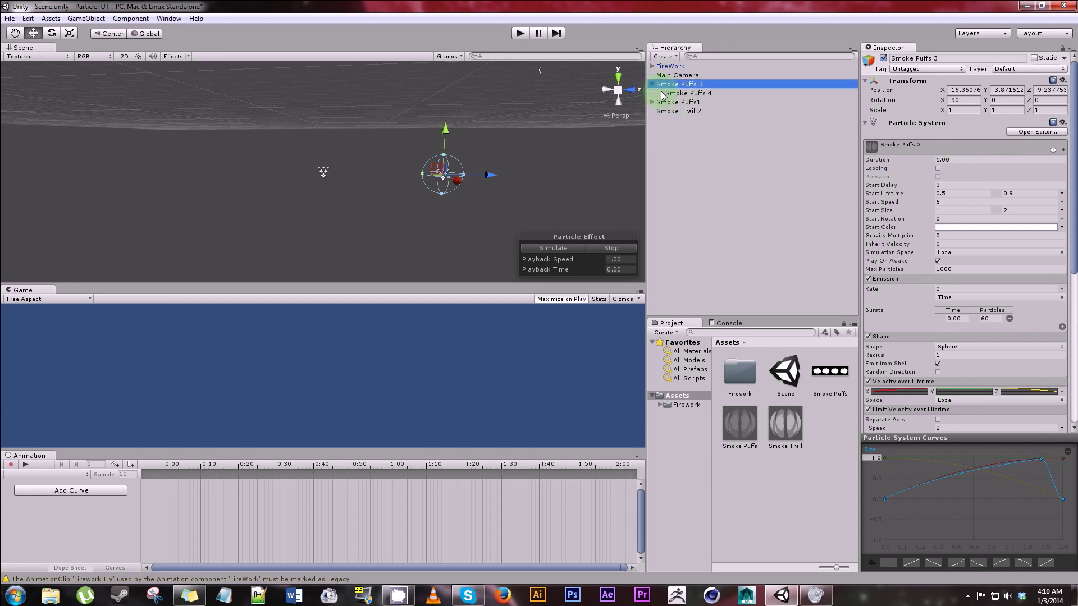
left_click(937, 169)
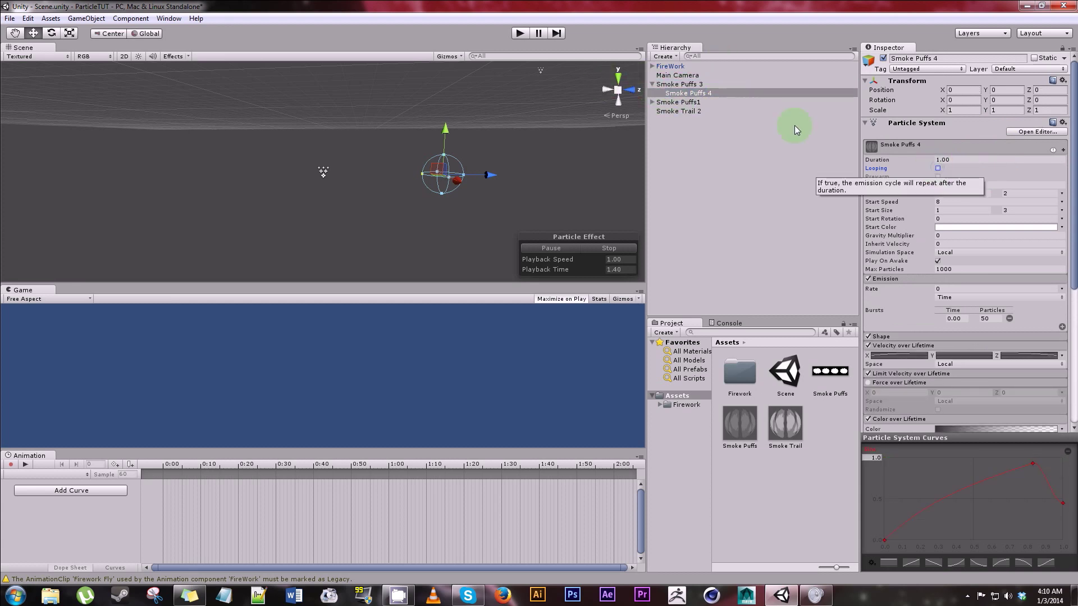
Preview the Smoke Puffs 3 and Smoke Puffs 4 bursts with Simulate and Stop
left_click(680, 86)
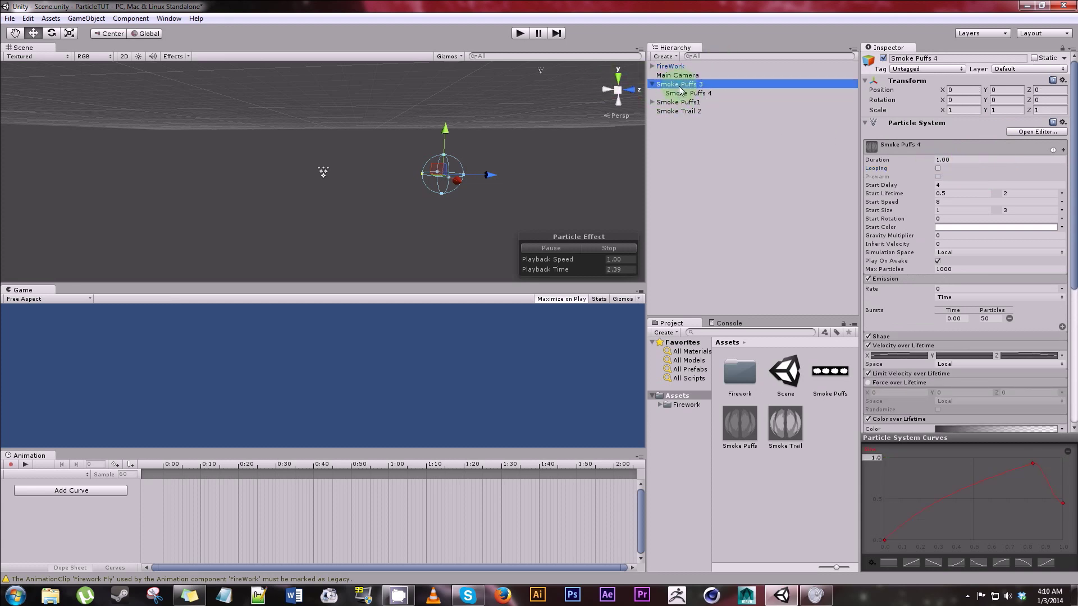
left_click(620, 247)
left_click(569, 247)
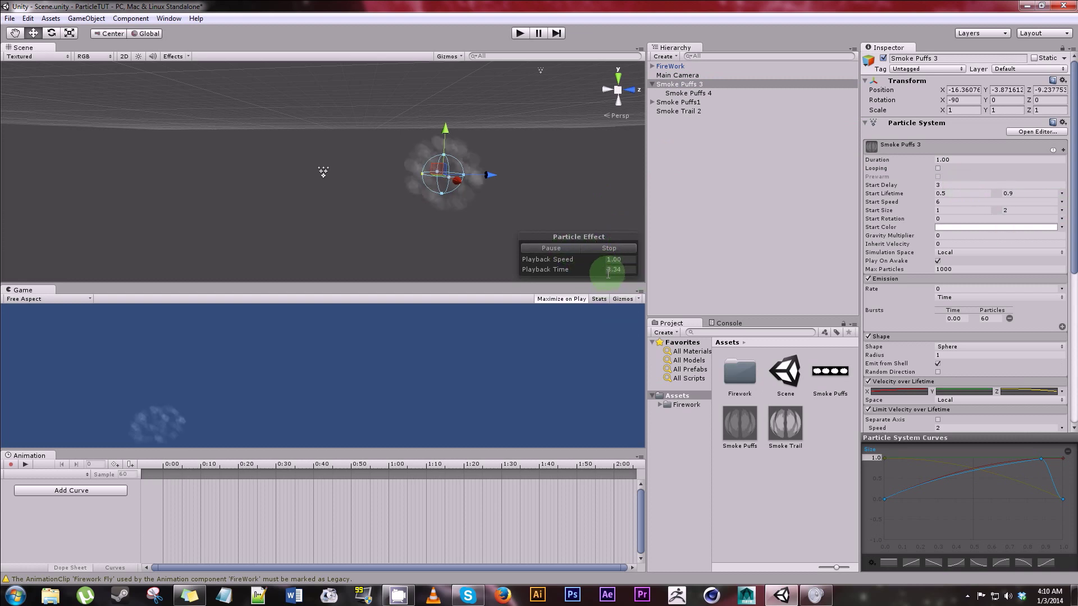
left_click(609, 247)
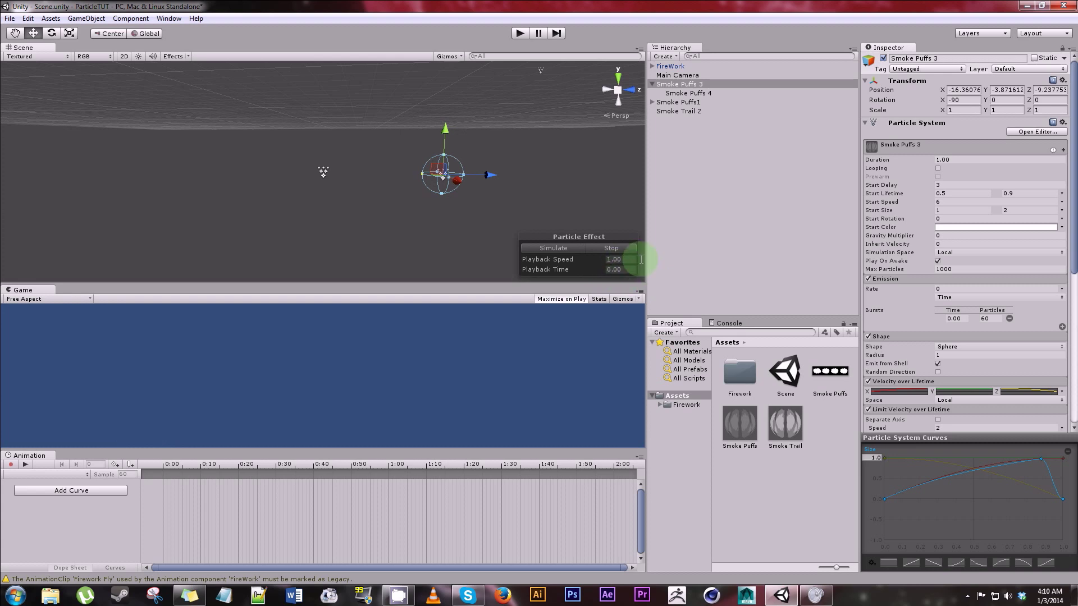
left_click(678, 94)
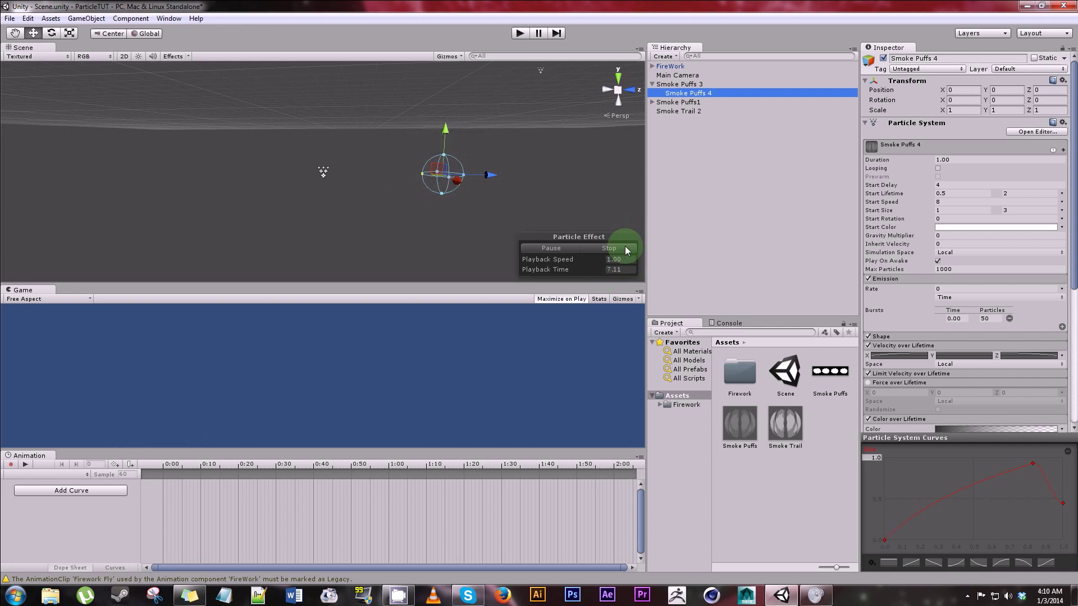
left_click(623, 247)
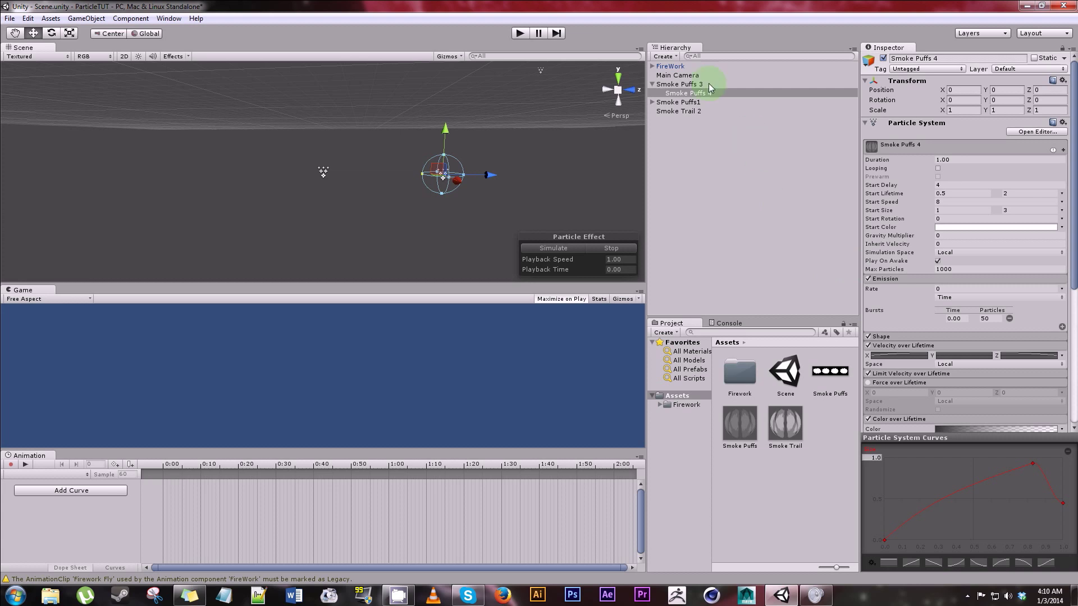
Deactivate Smoke Puffs 3 and Smoke Puffs1 in the Inspector
left_click(679, 66)
left_click(679, 84)
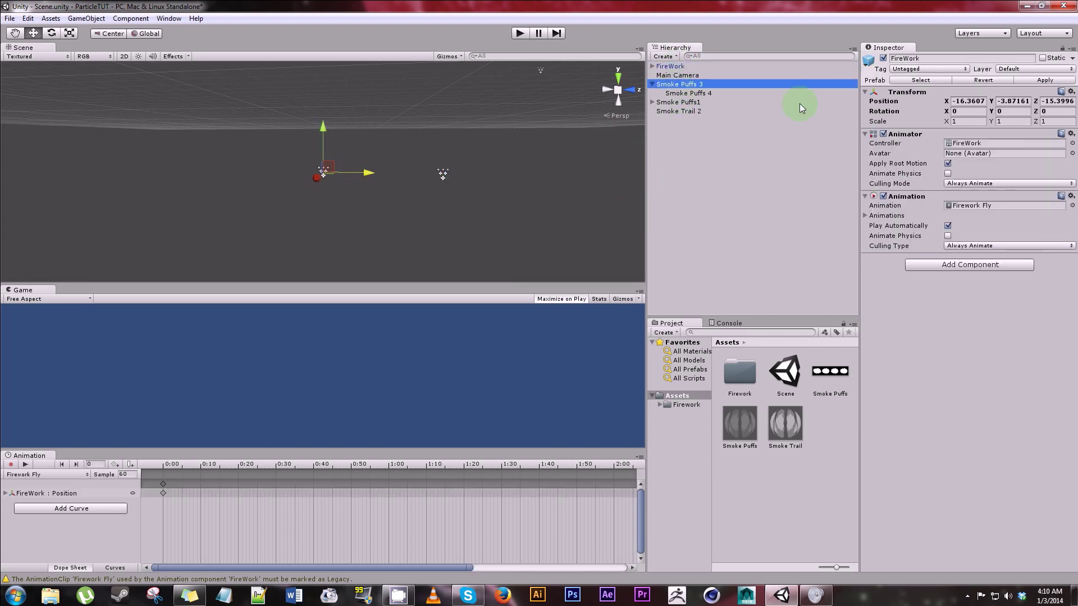
left_click(883, 58)
left_click(690, 103)
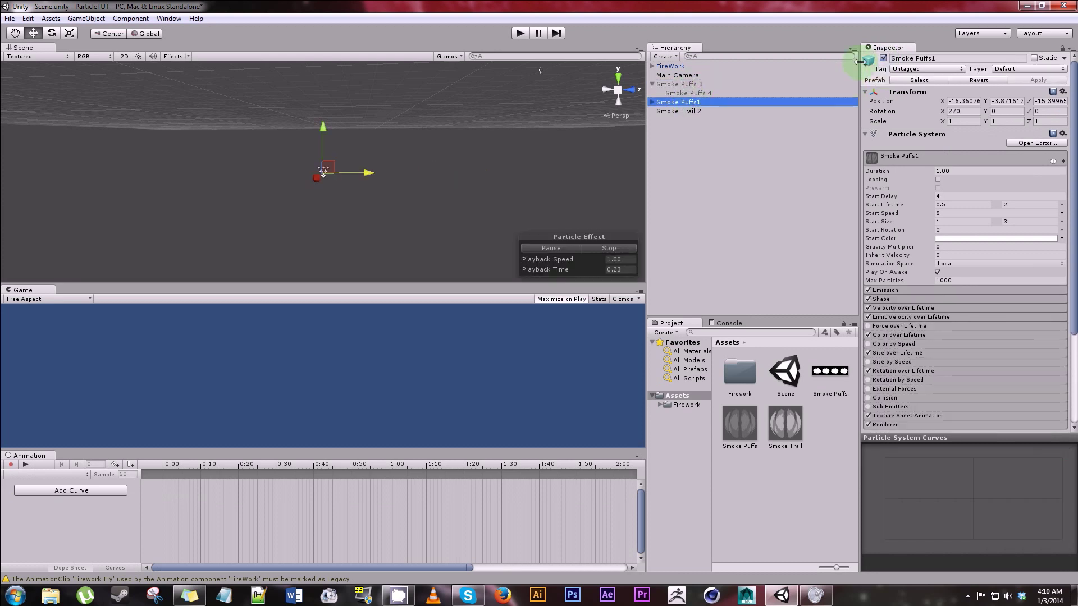
left_click(883, 58)
Deactivate Smoke Trail 2 and play-test the firework scene
left_click(701, 118)
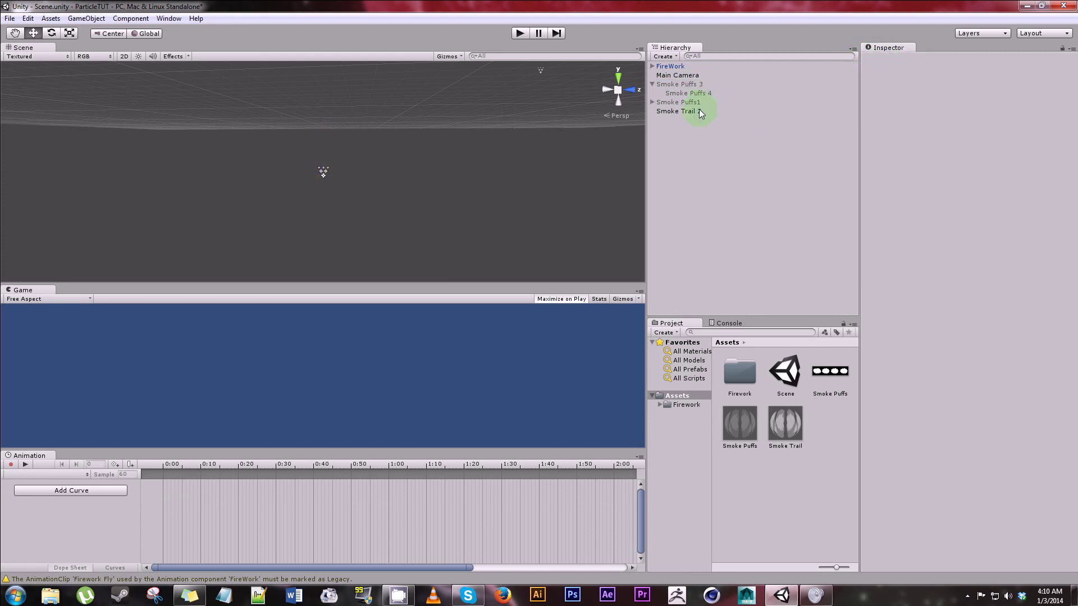
left_click(700, 110)
left_click(882, 58)
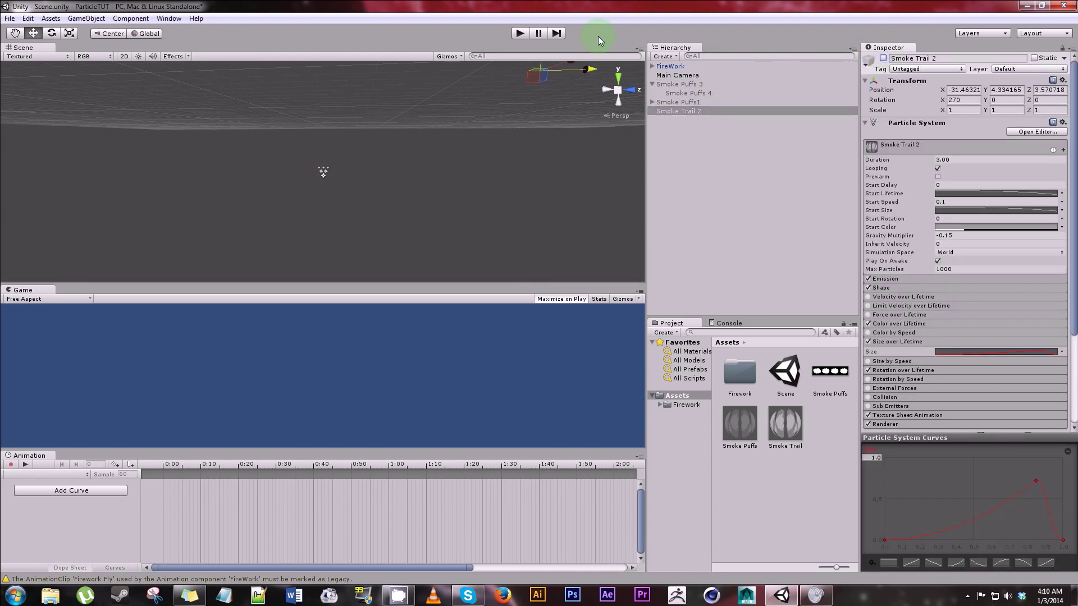
left_click(520, 32)
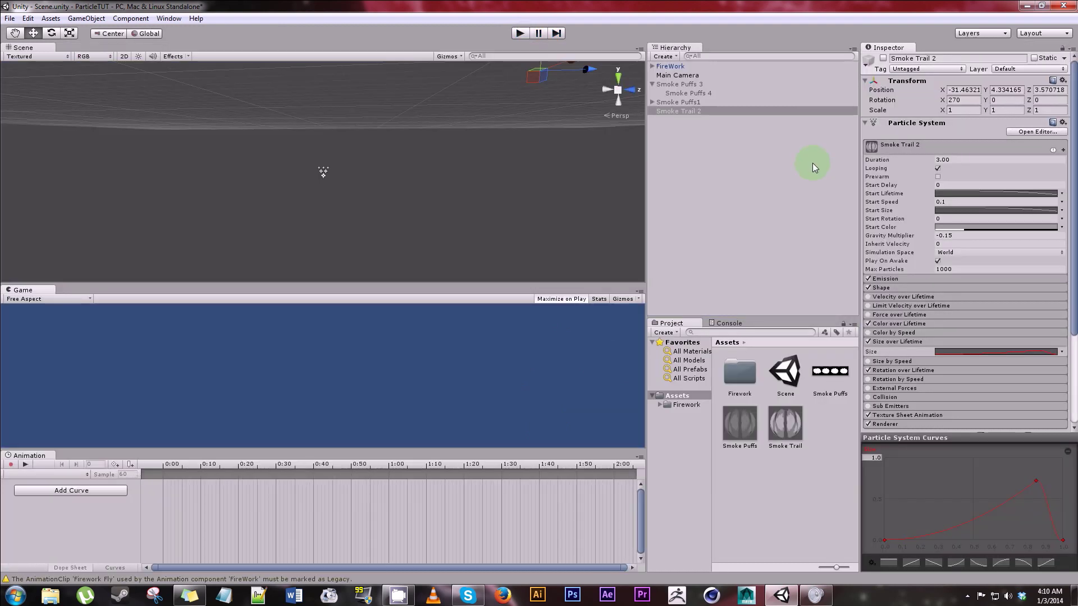
left_click(680, 66)
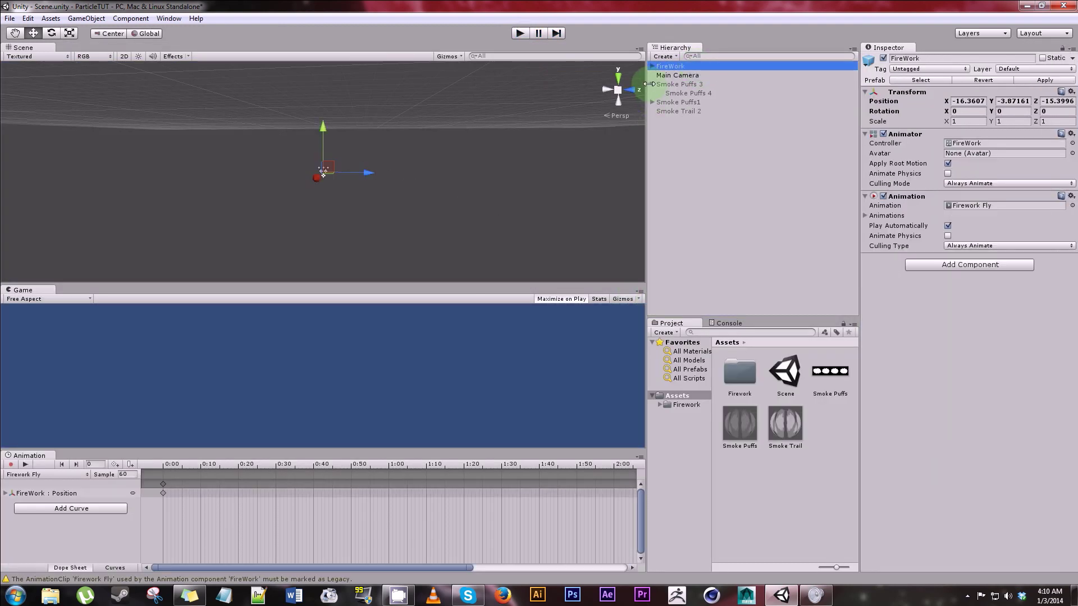
Unfold FireWork in the Hierarchy to show its FireWorks1 child
left_click(652, 66)
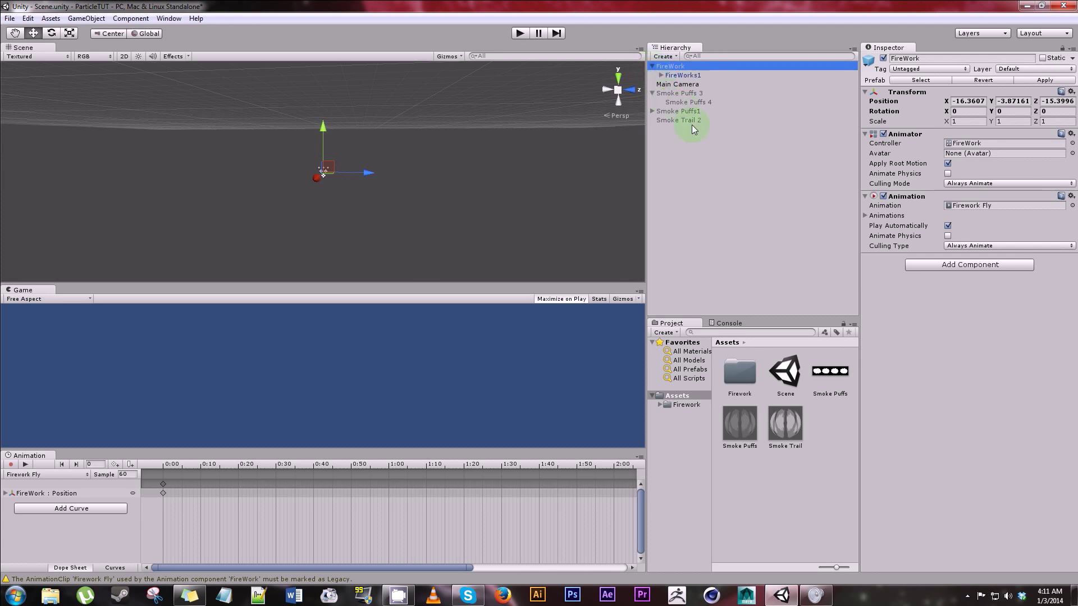